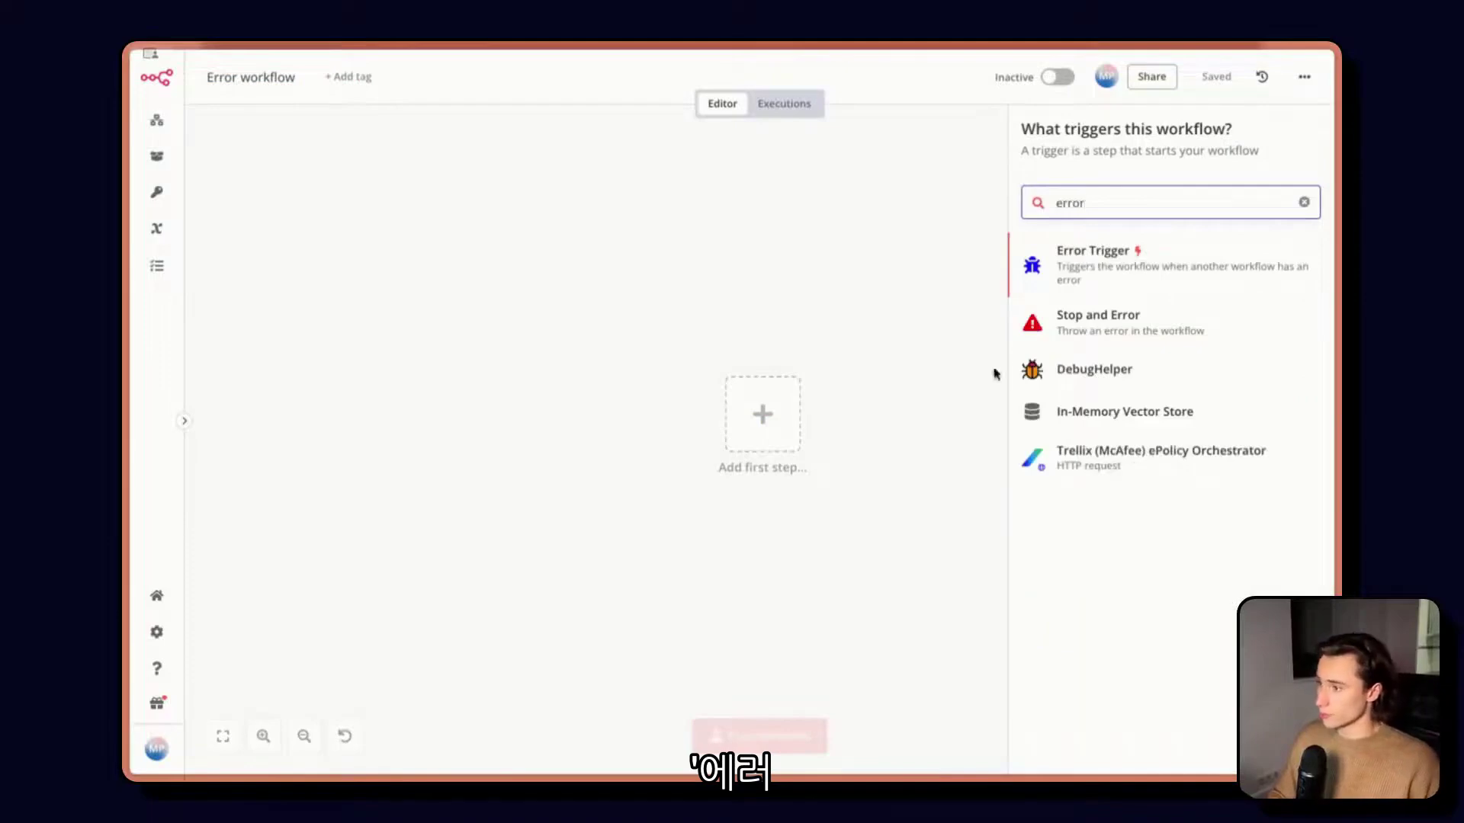
Step: Add an Error Trigger node as the workflow's first step and fetch its test event
left_click(1135, 292)
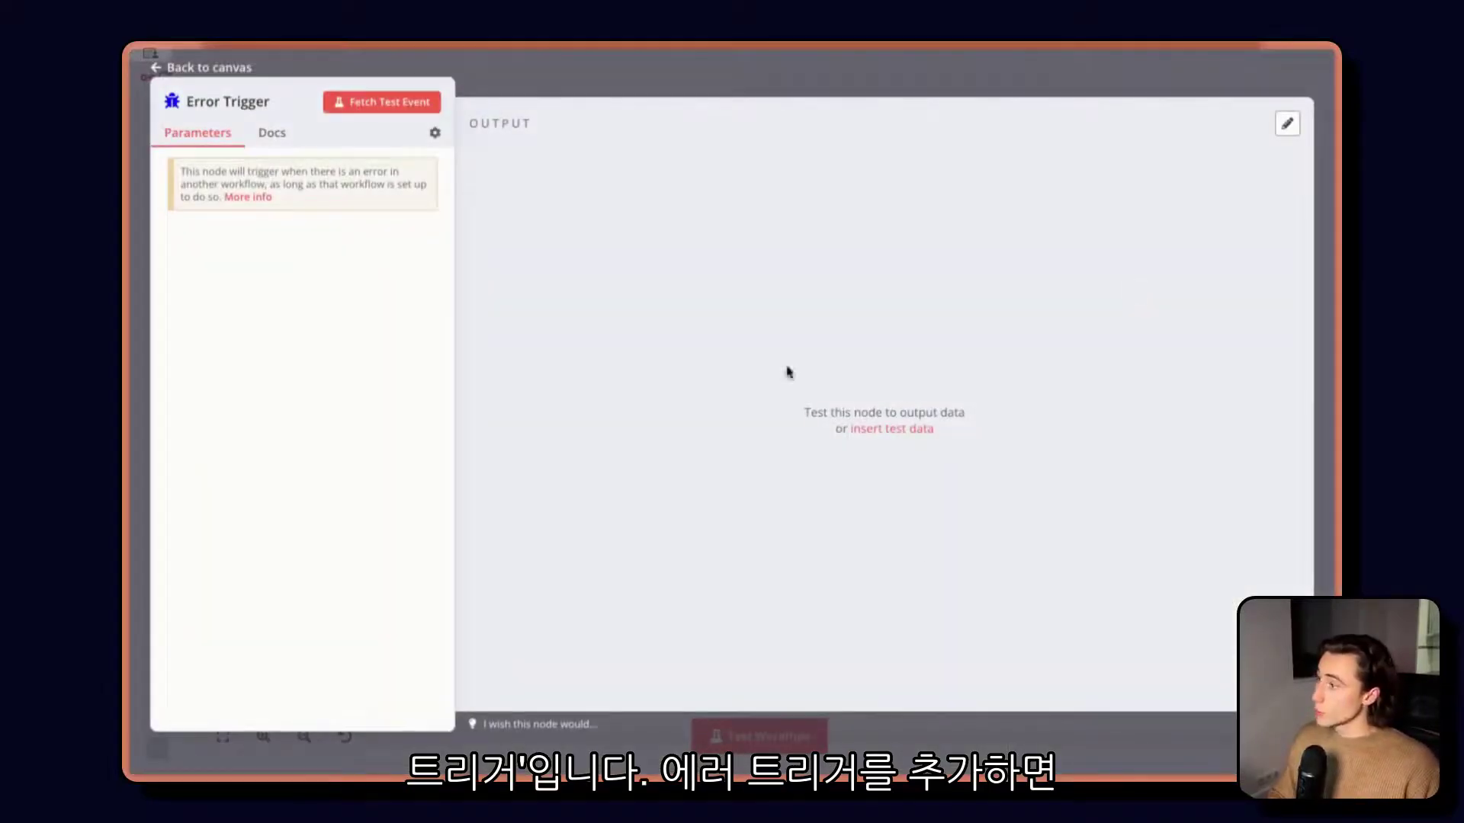
left_click(390, 104)
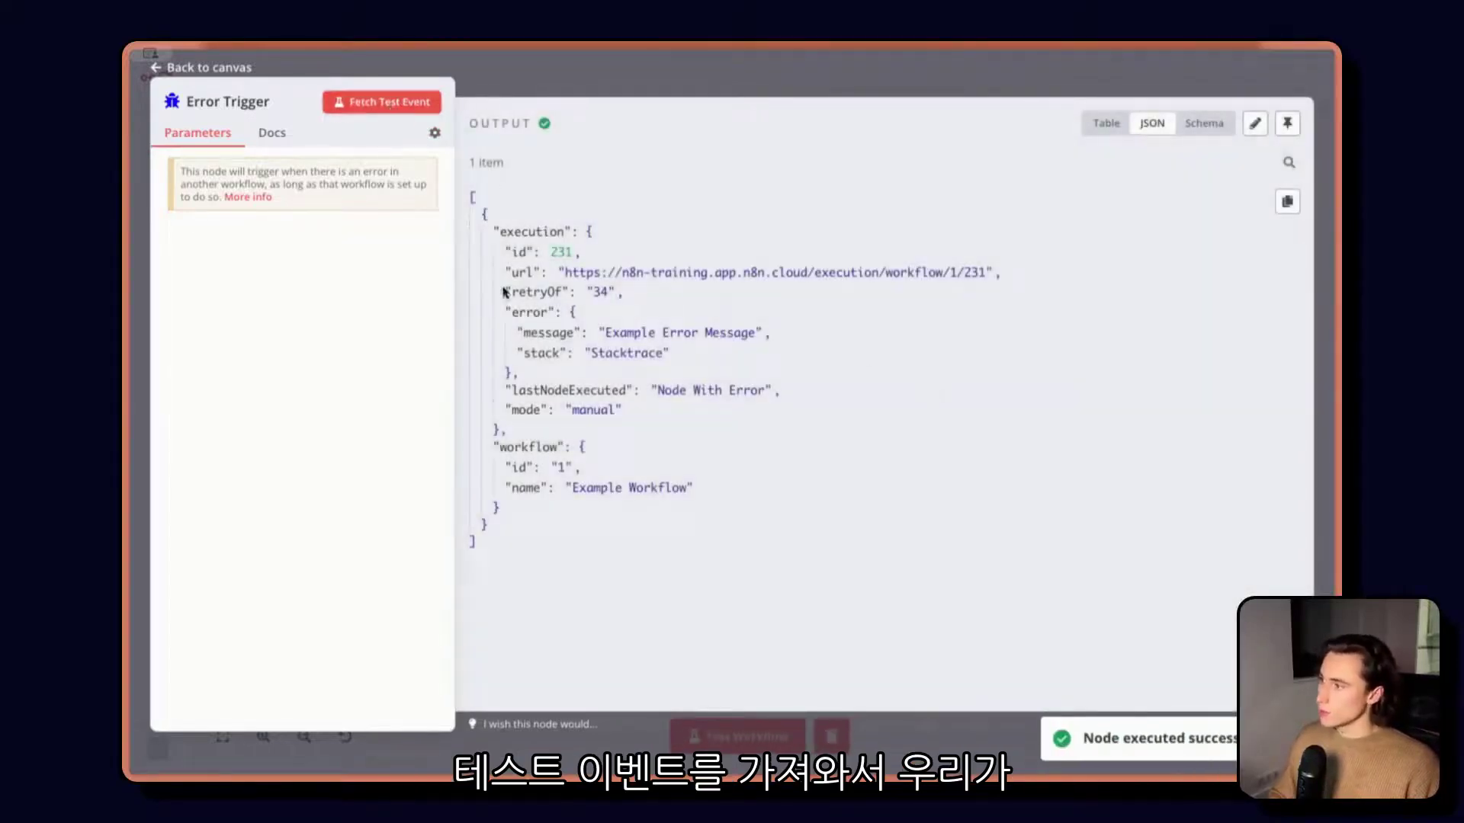
left_click_drag(523, 231, 572, 543)
left_click(826, 474)
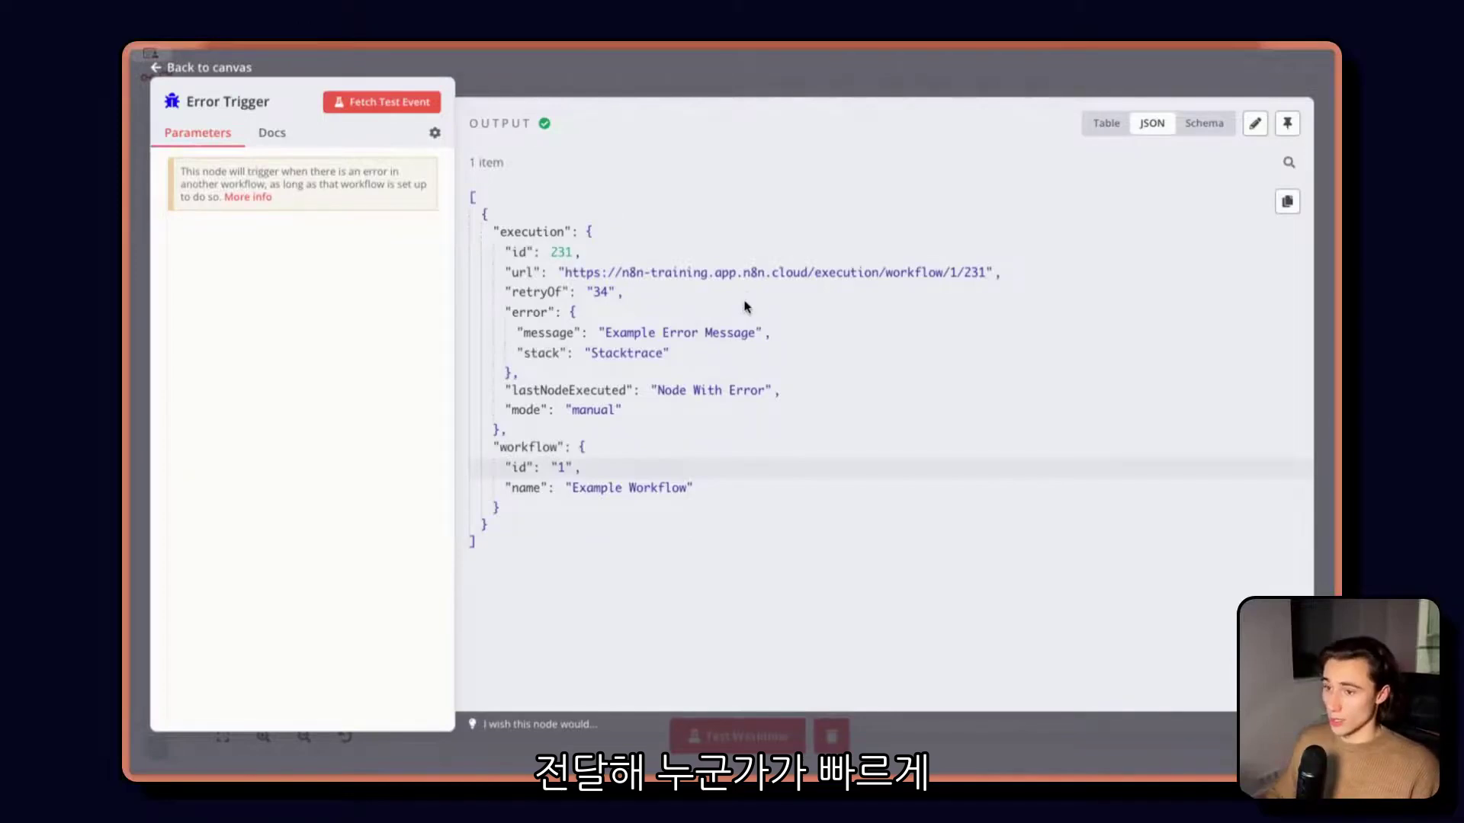
left_click(718, 81)
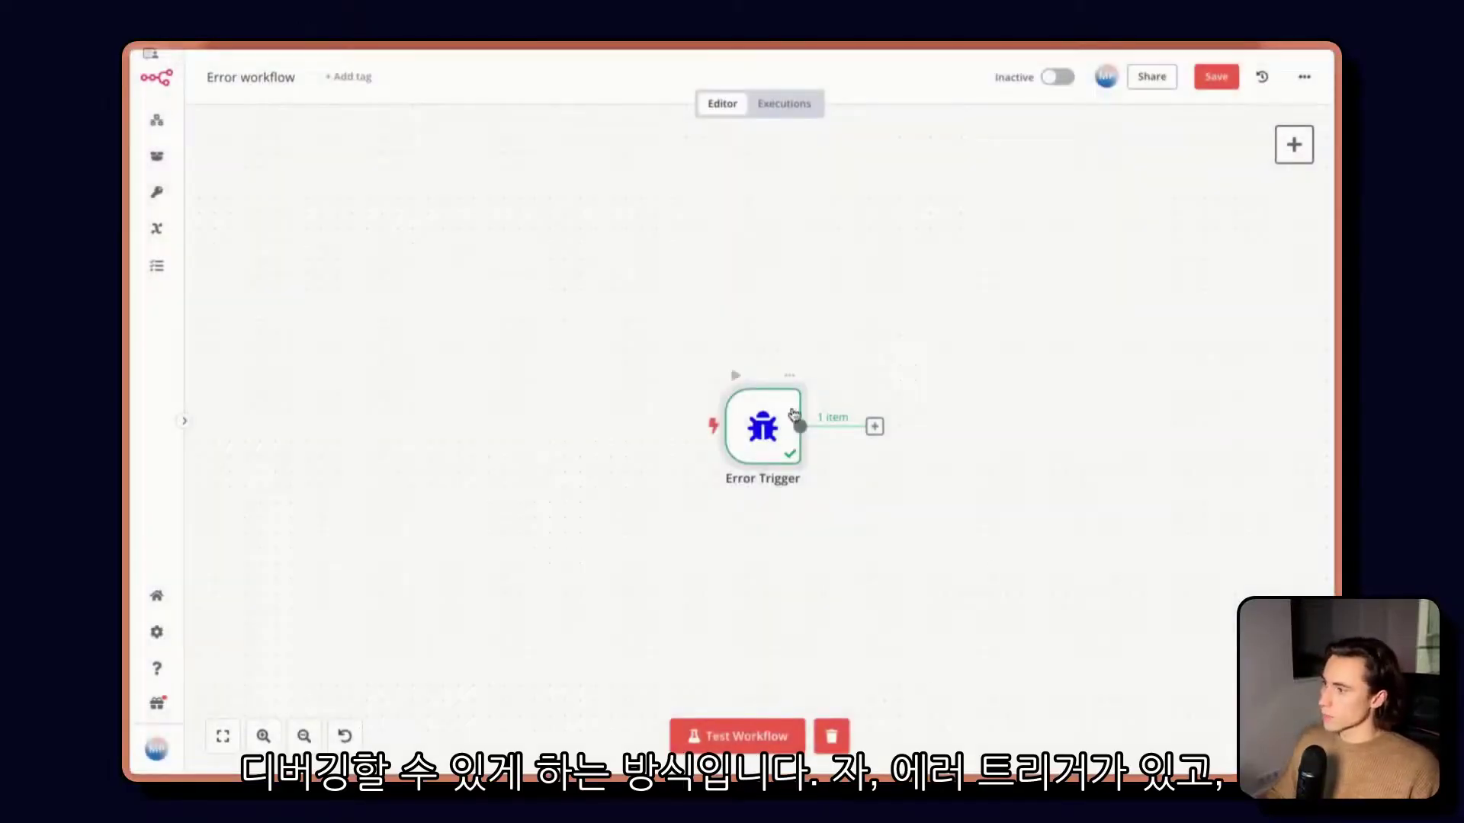
Step: Add a Slack node that sends a message, connected after the Error Trigger
left_click_drag(617, 381, 617, 412)
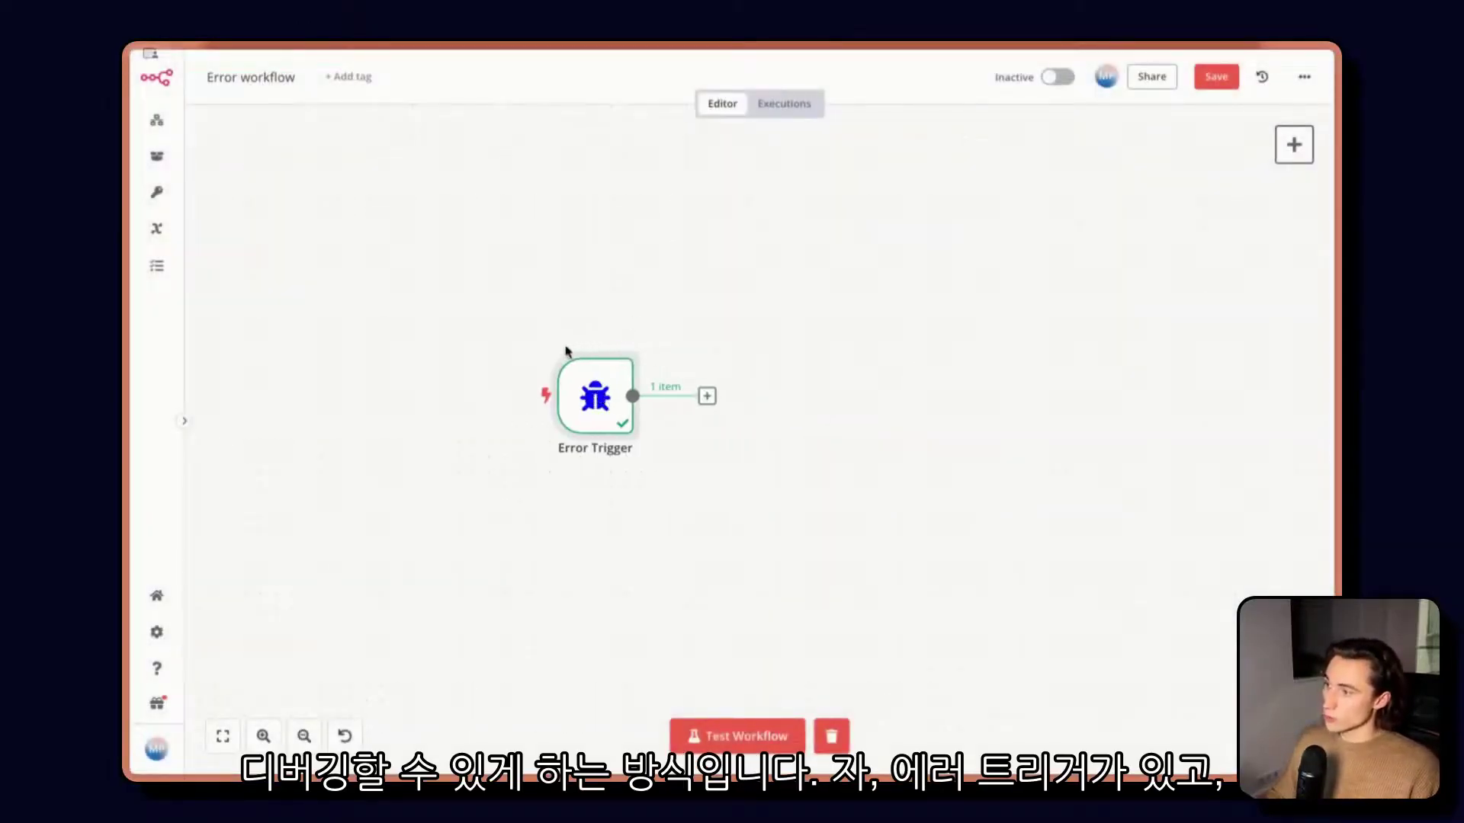
left_click(707, 396)
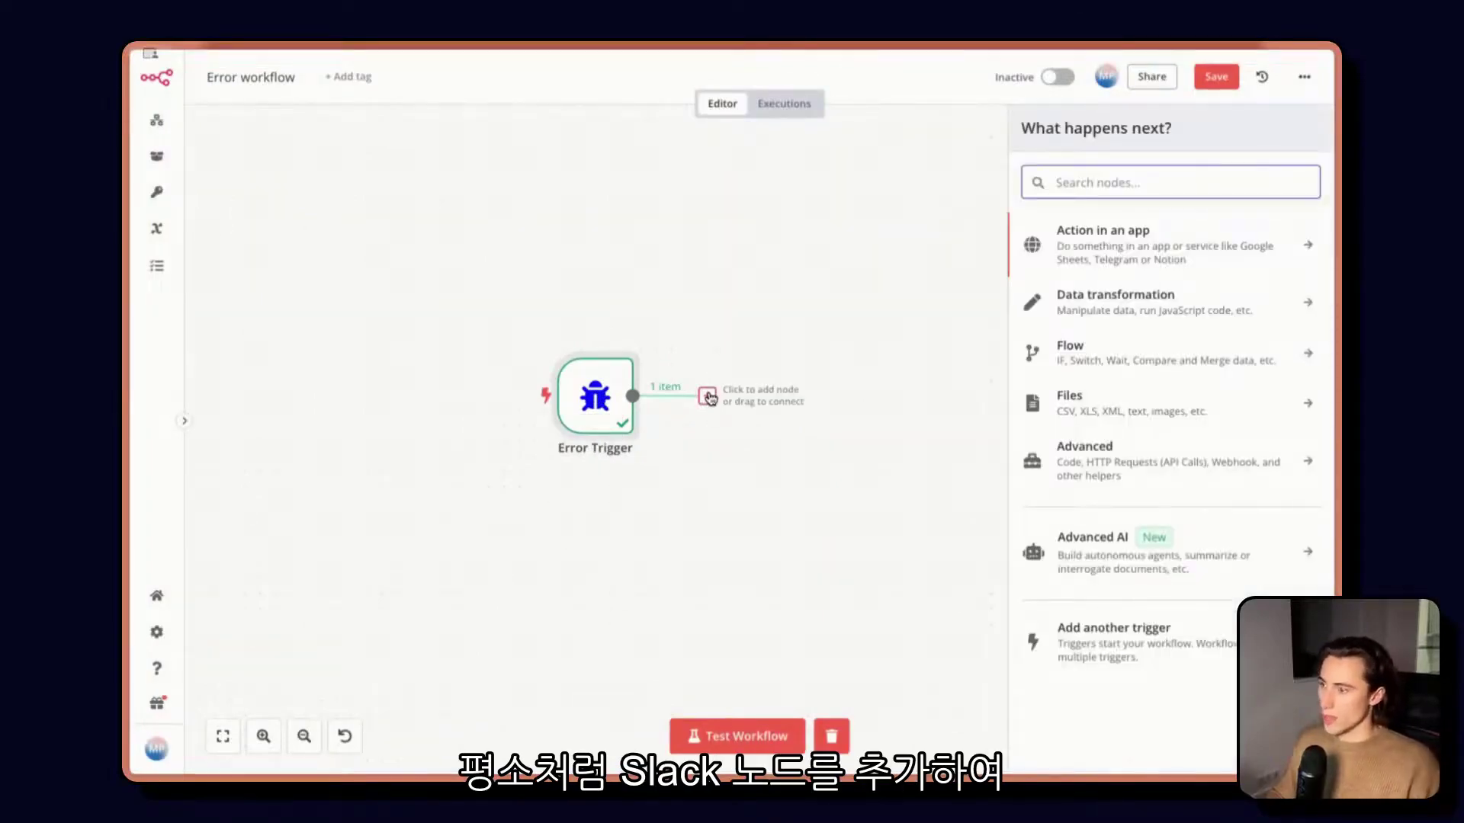
type("slac")
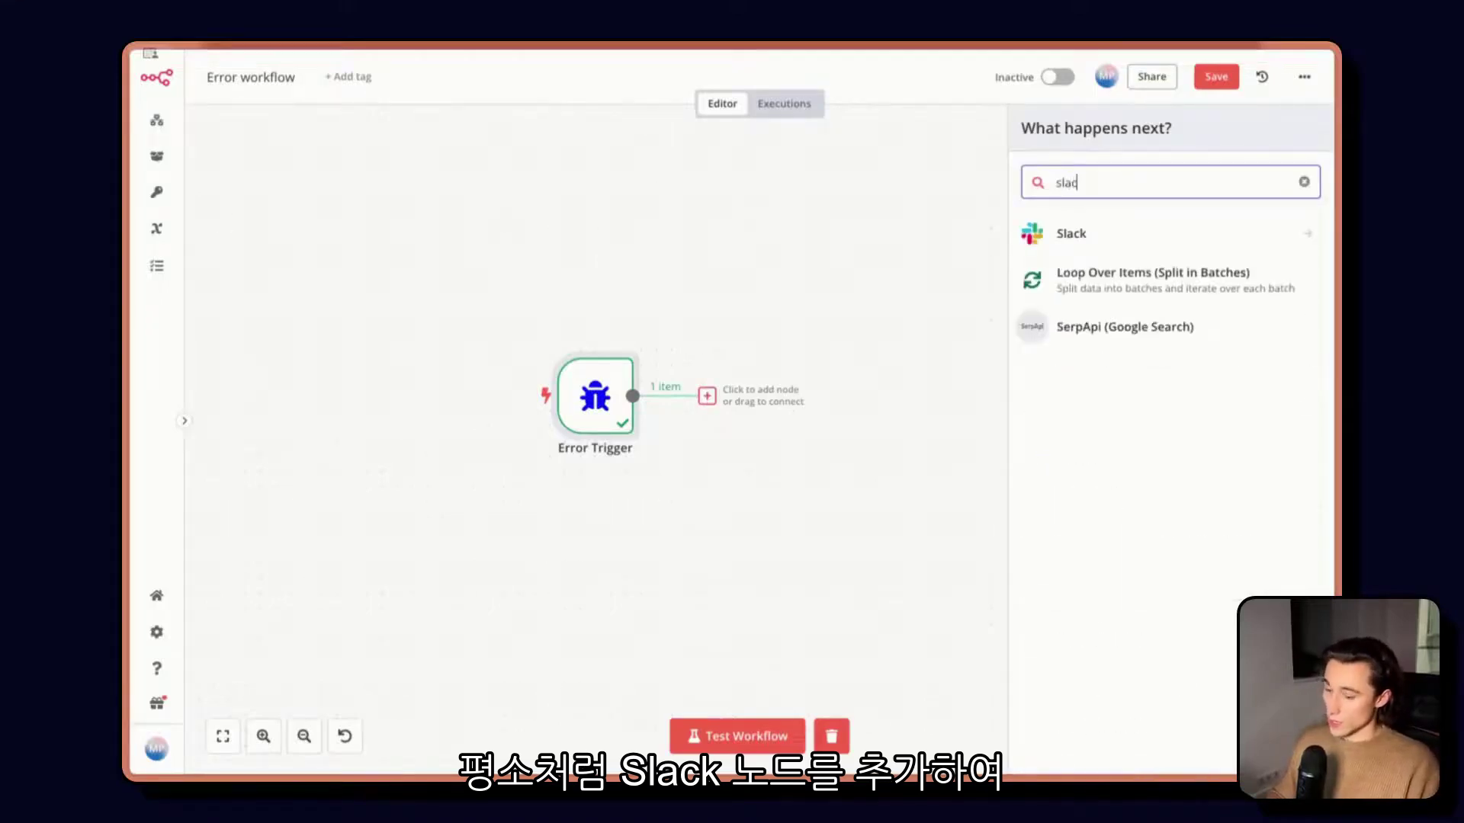
key("Return")
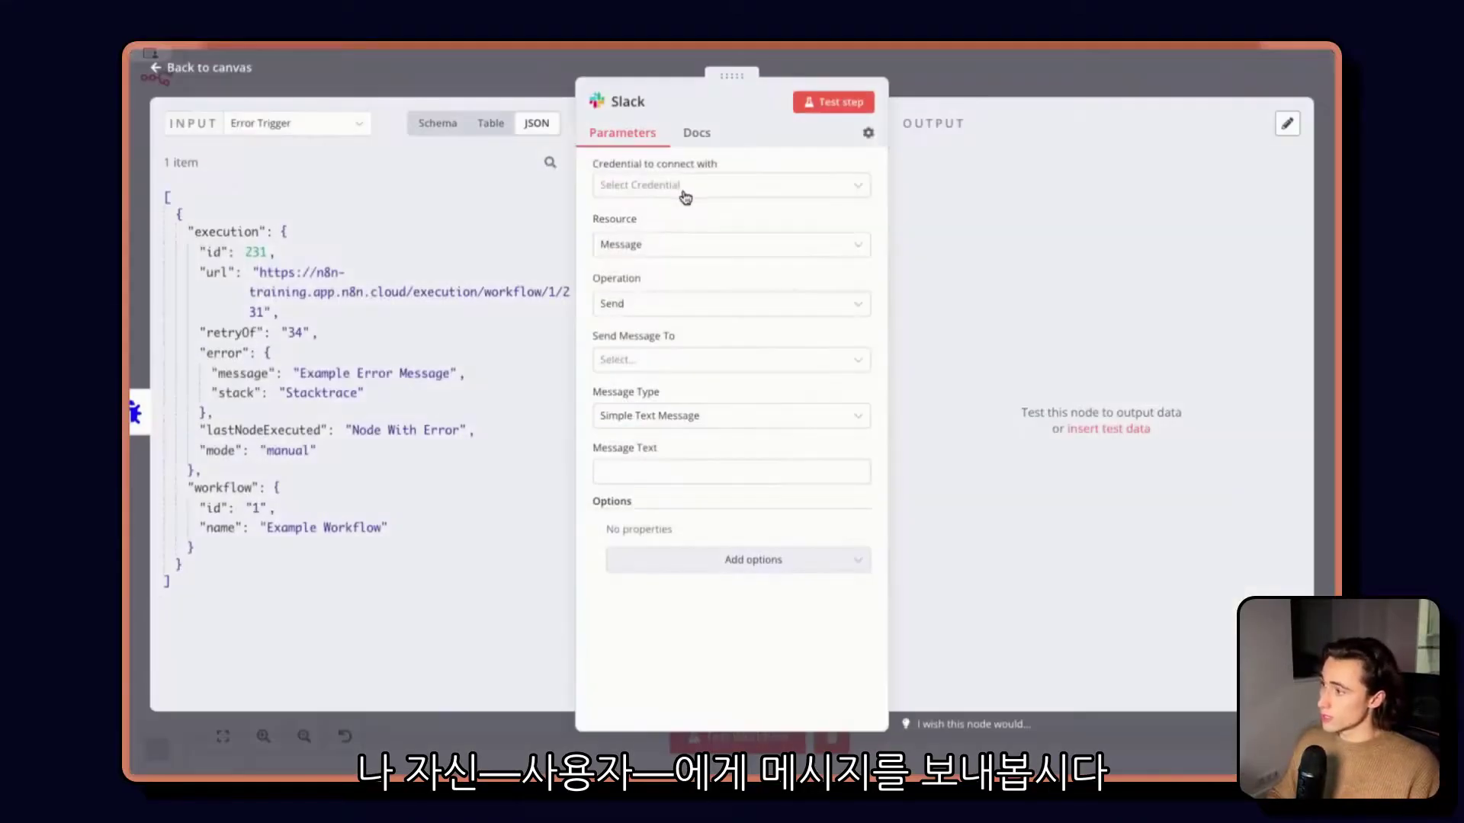
Step: Connect the Slack node with Slack account 2 and address the message to a User, selecting your own account from the list
left_click(686, 190)
left_click(695, 288)
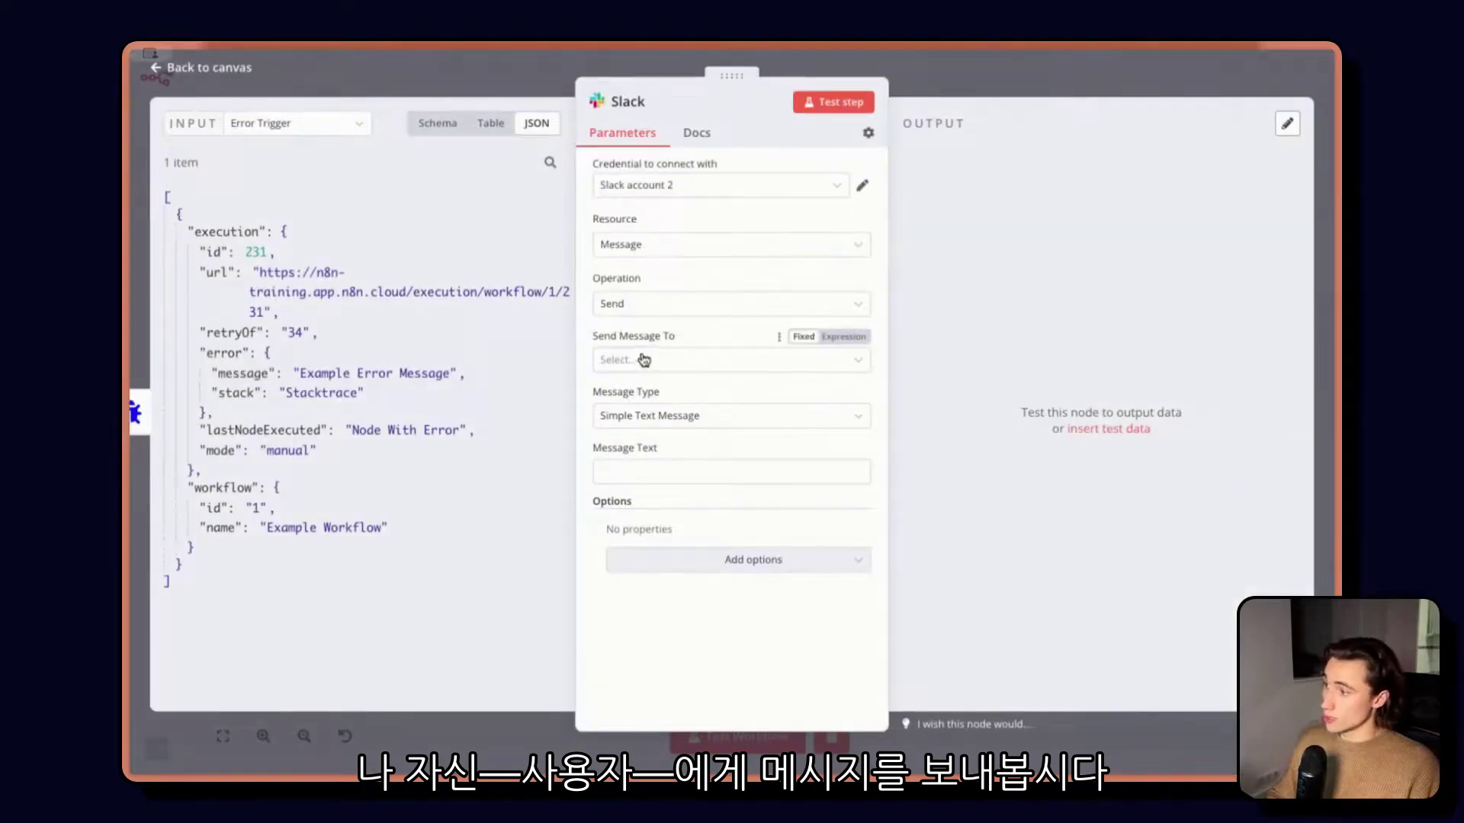
left_click(690, 360)
left_click(665, 431)
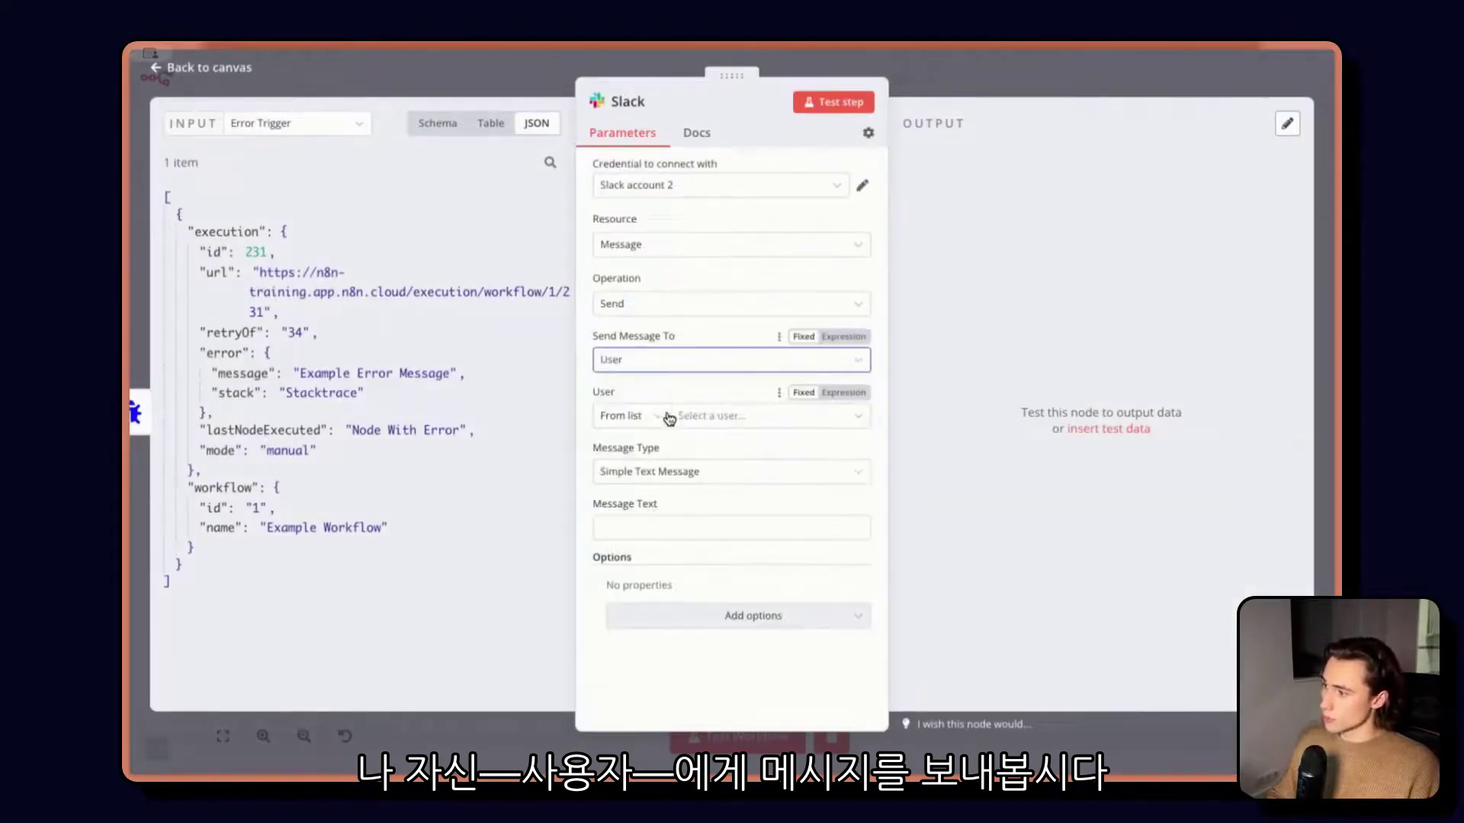
left_click(670, 418)
left_click(712, 415)
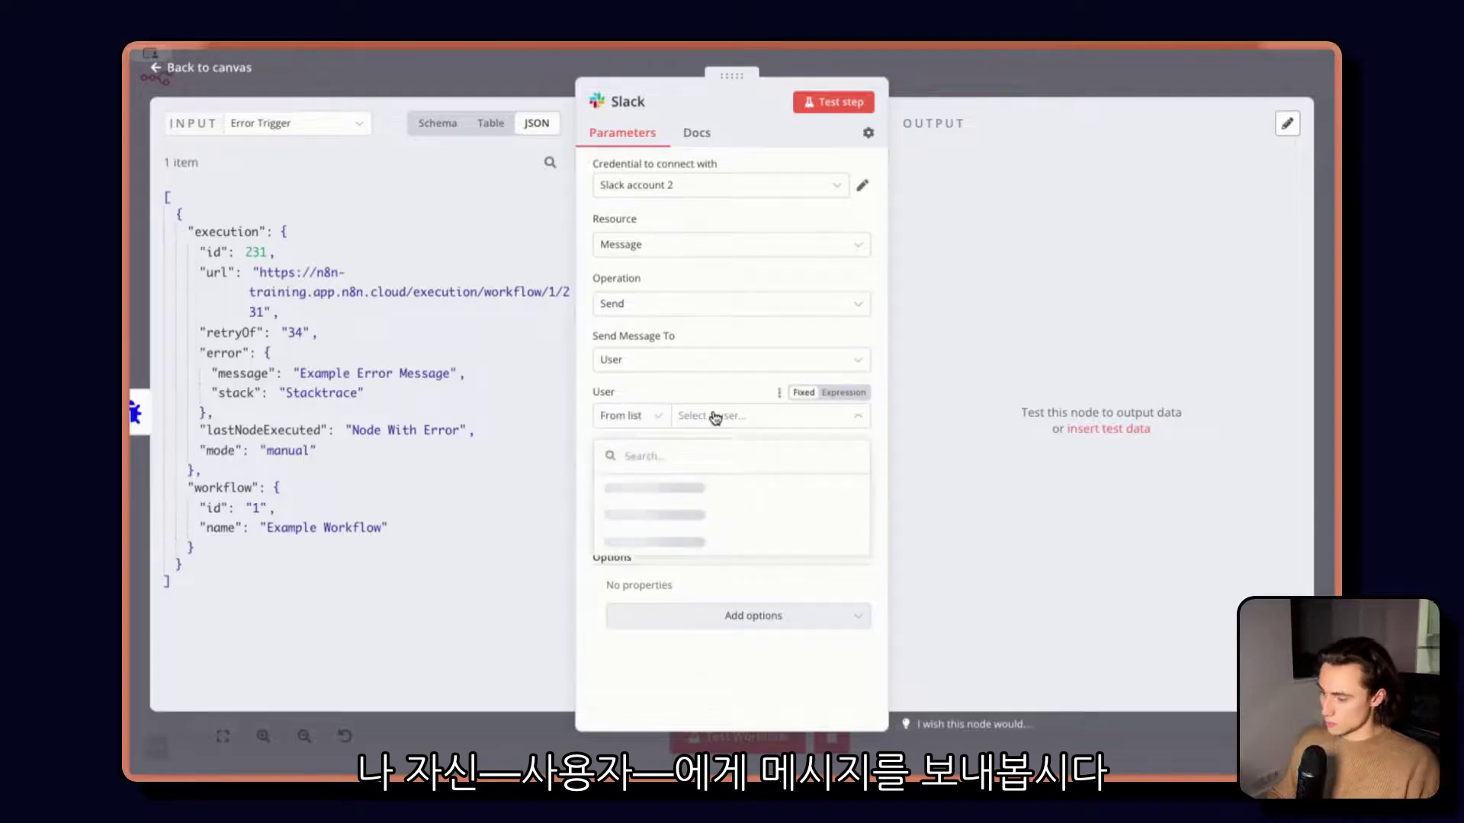
type("maxim")
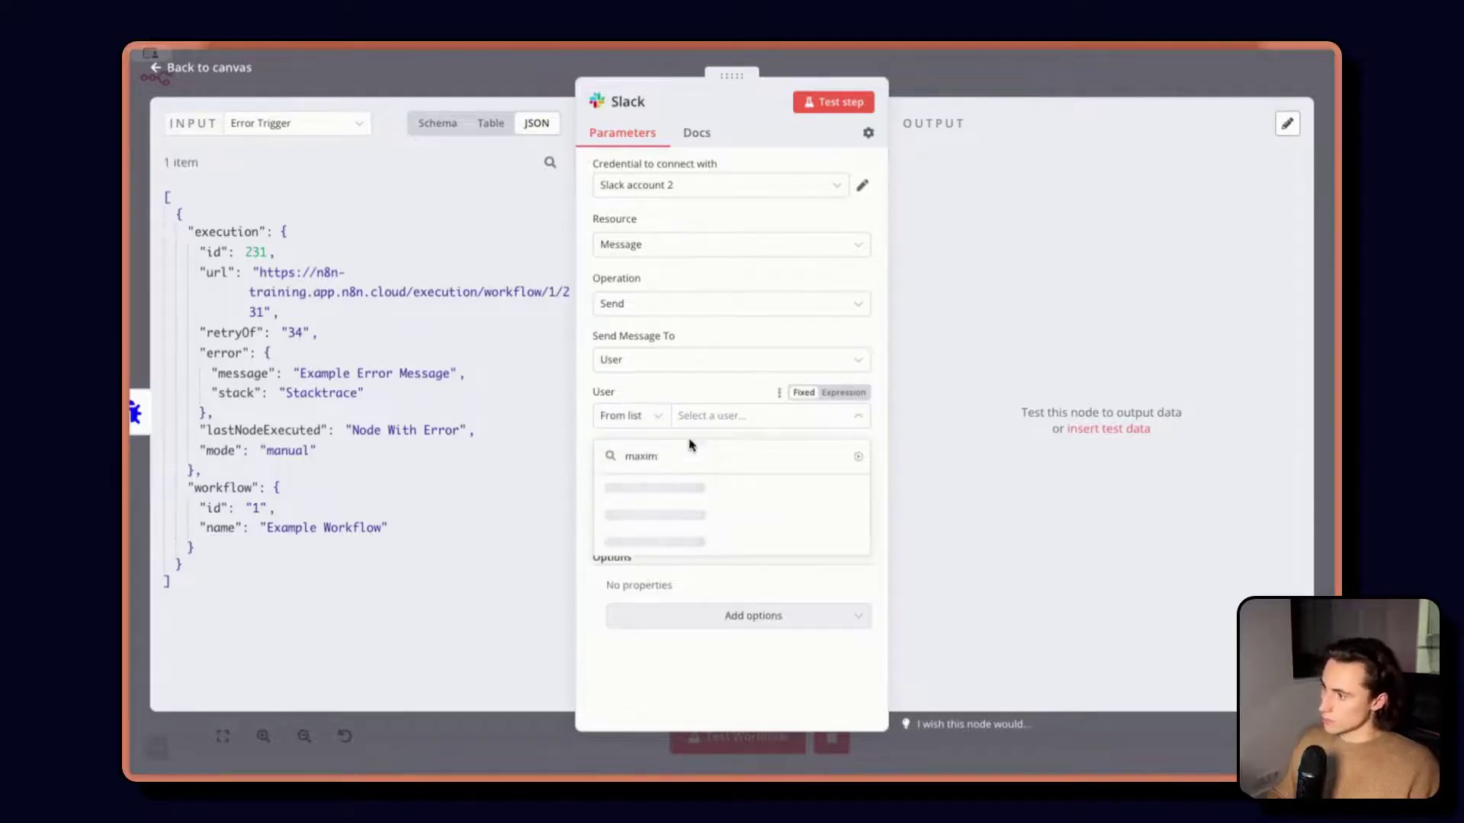
left_click(693, 495)
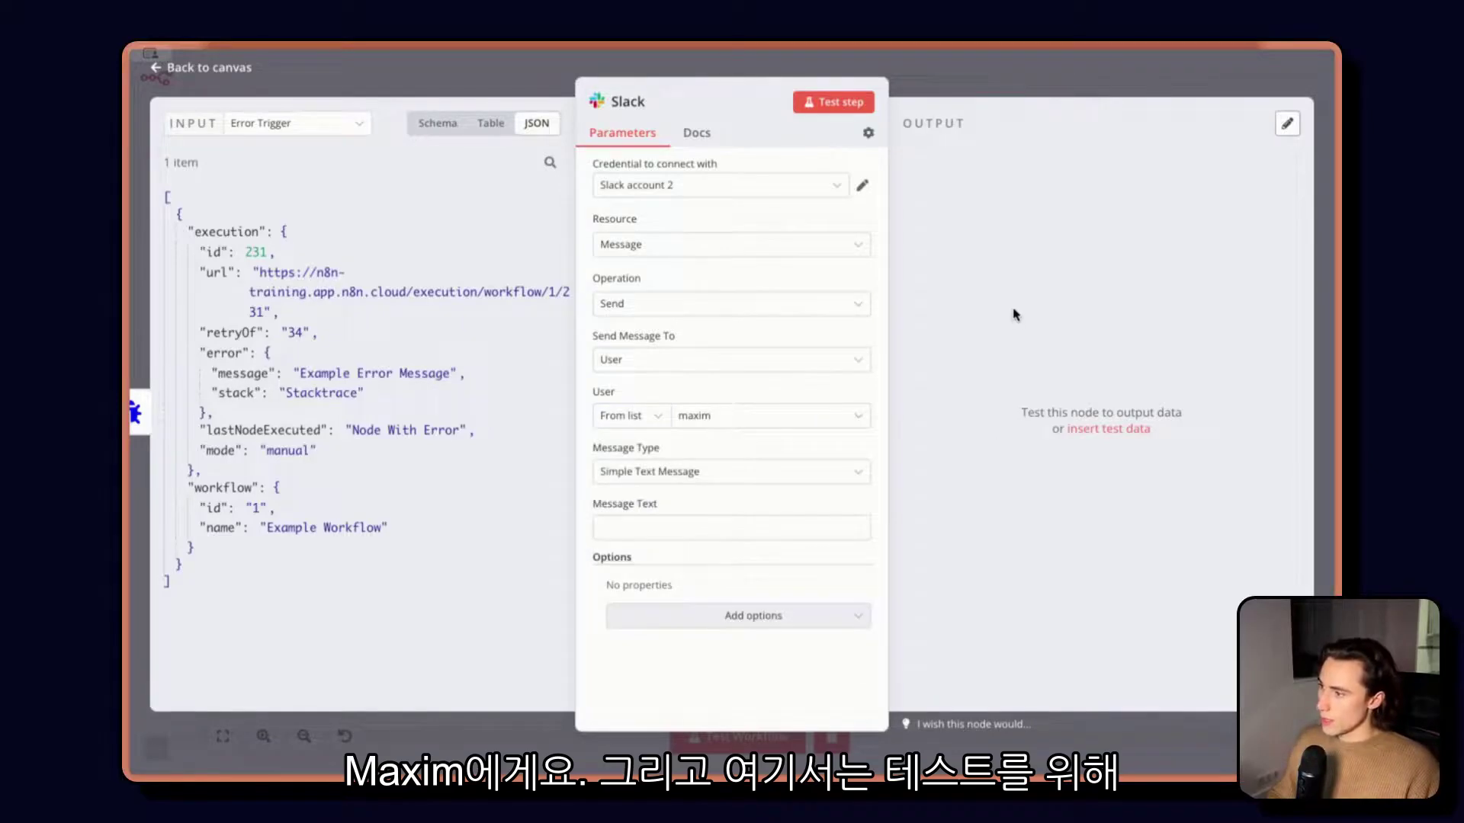
Step: Write the message text as an expression starting with "n8n error" and a "- Workflow:" line containing {{ $json.workflow.name }}
left_click(842, 505)
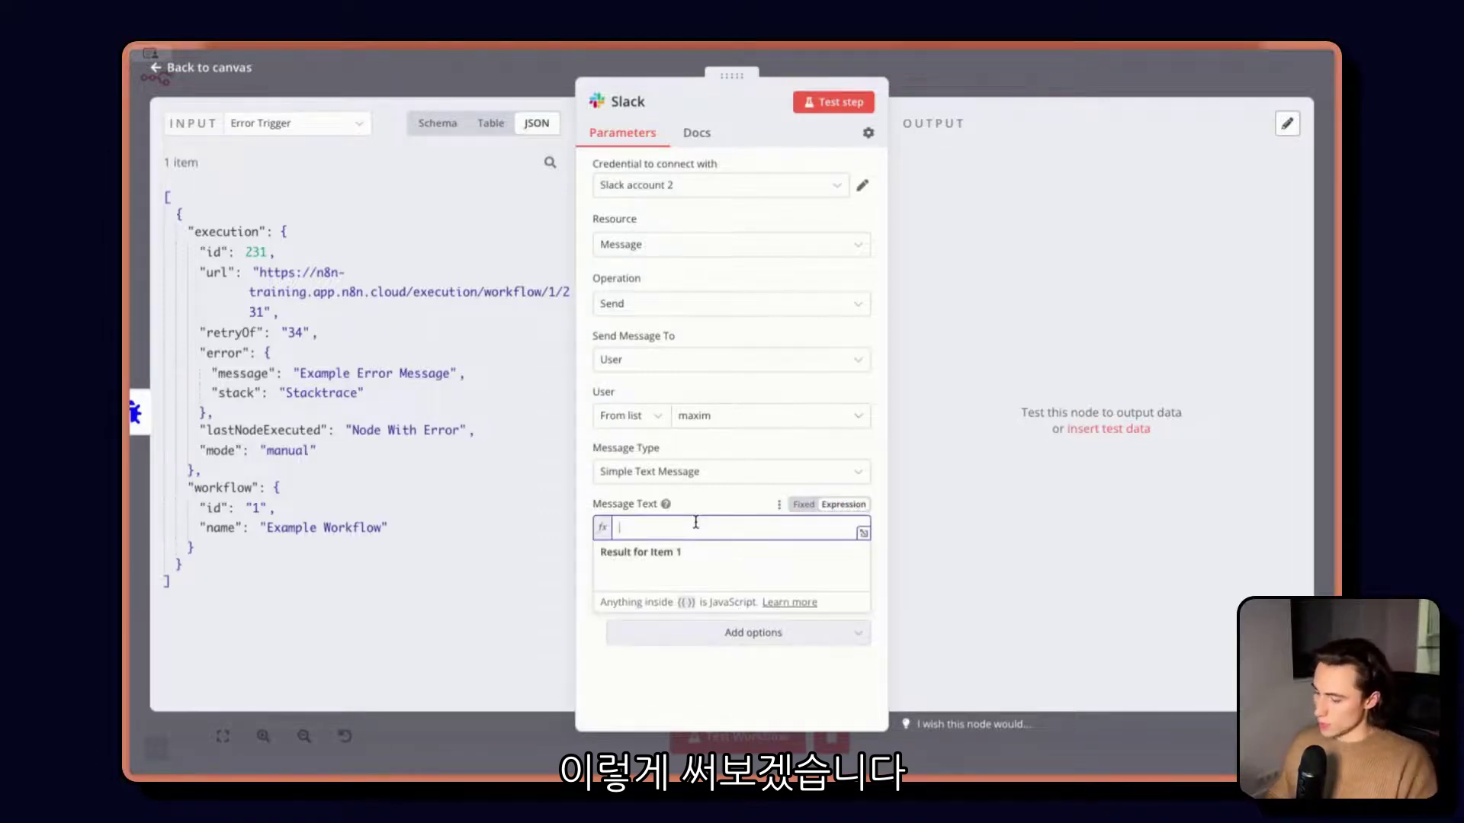
type("n")
key("BackSpace")
type("n")
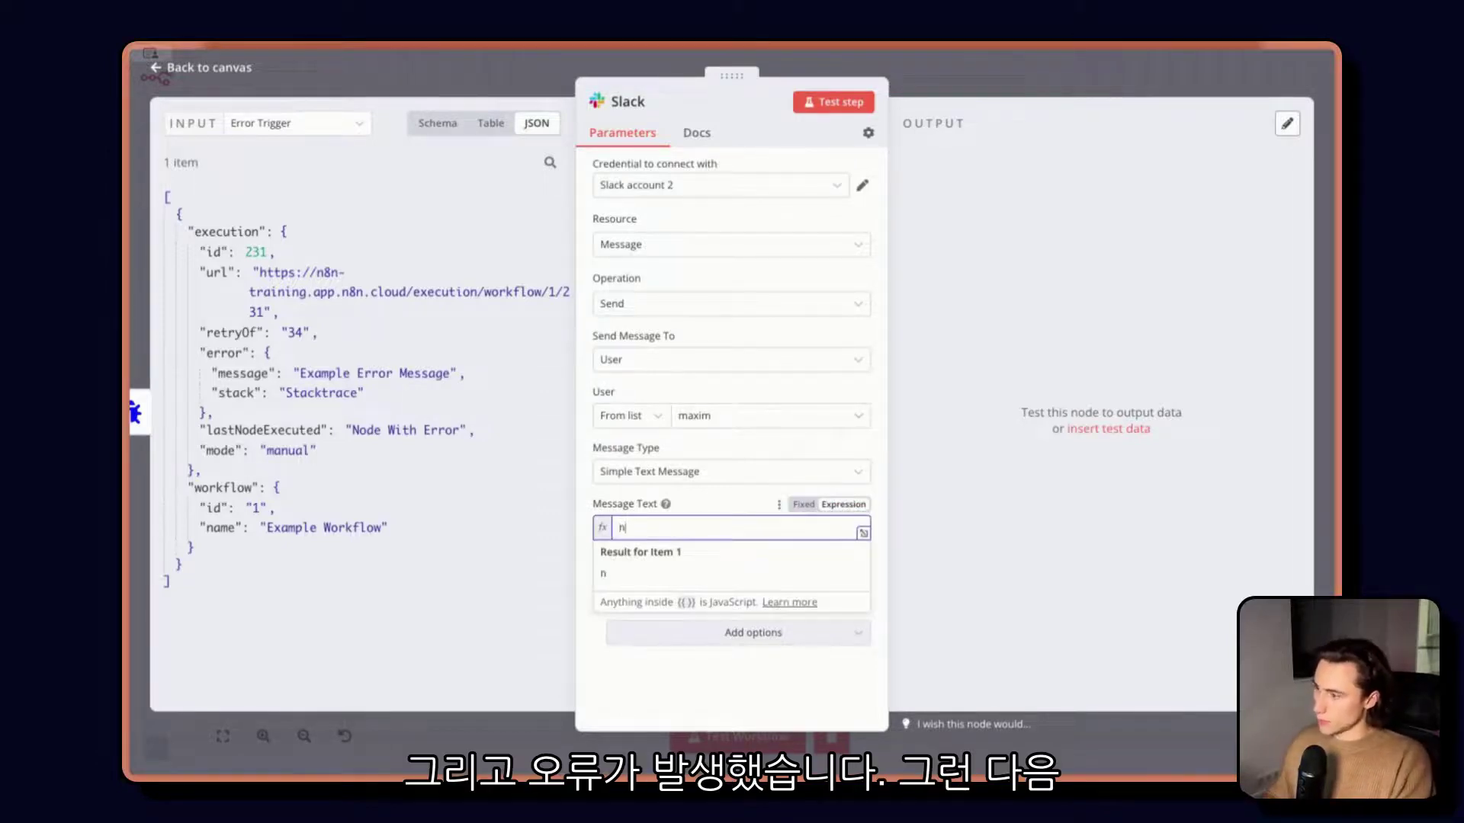
type("8n error")
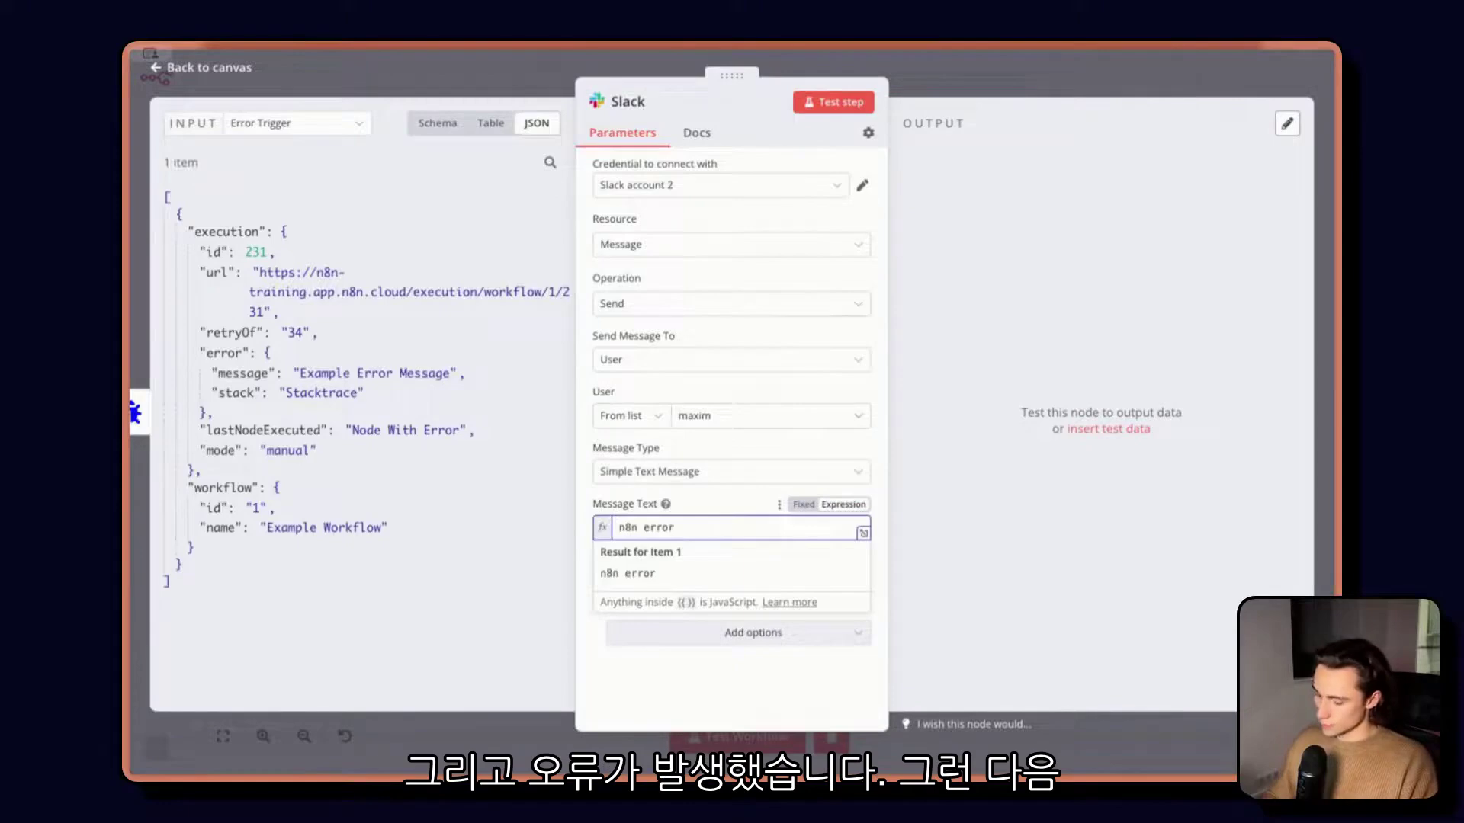
key("Return")
type("- ")
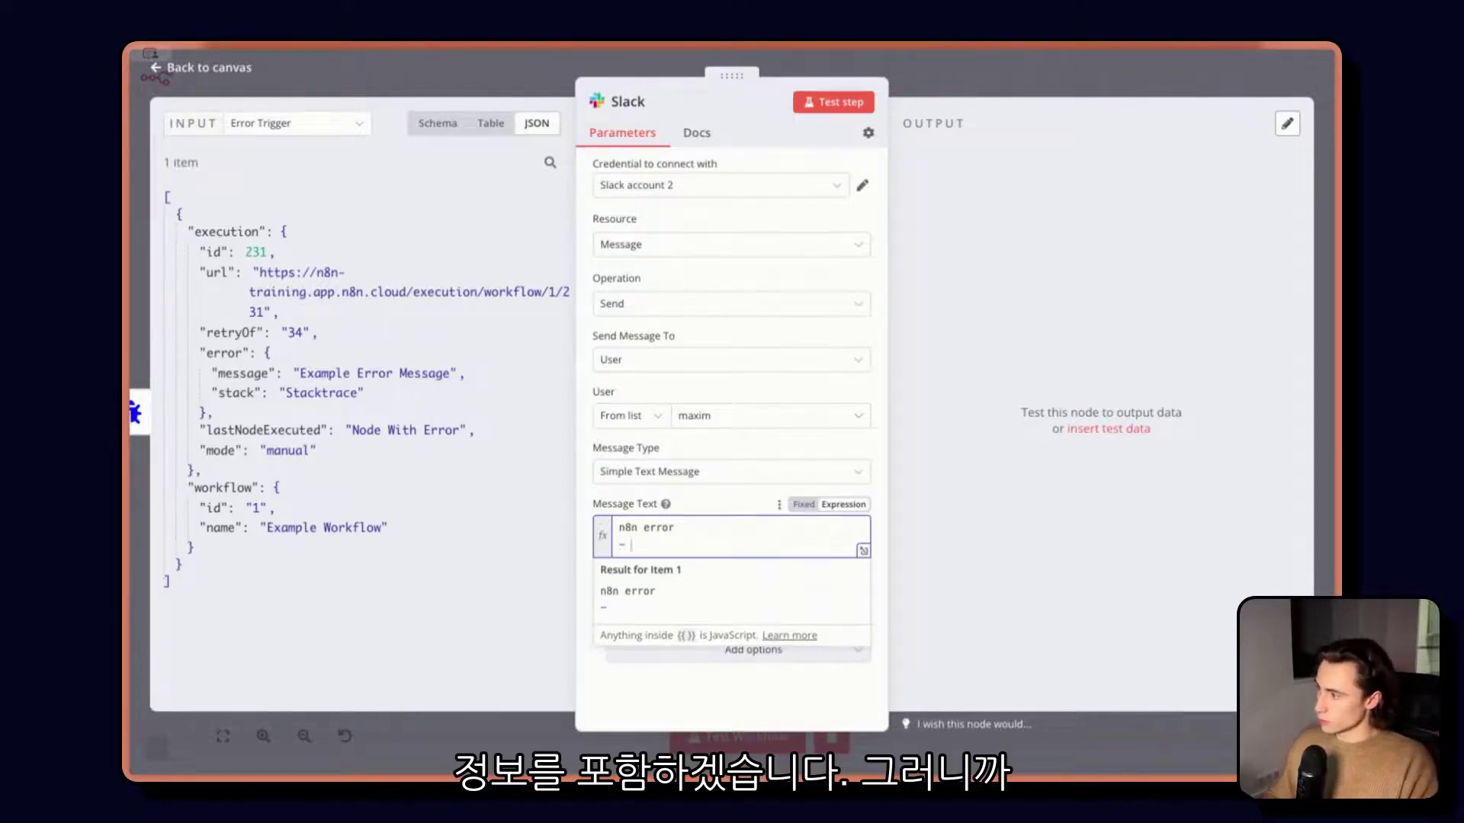
type("Workflow:")
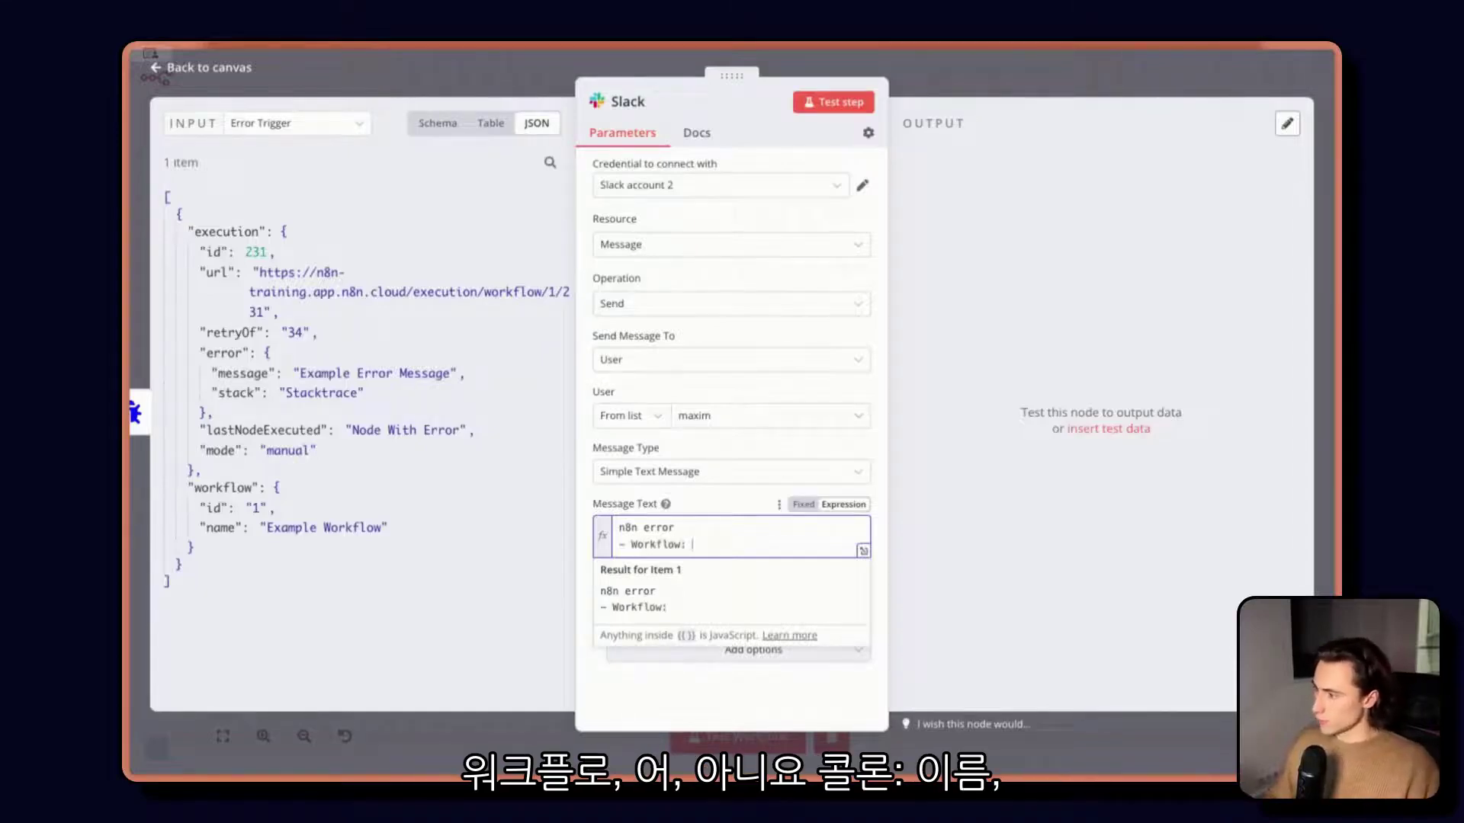
left_click_drag(220, 528, 718, 534)
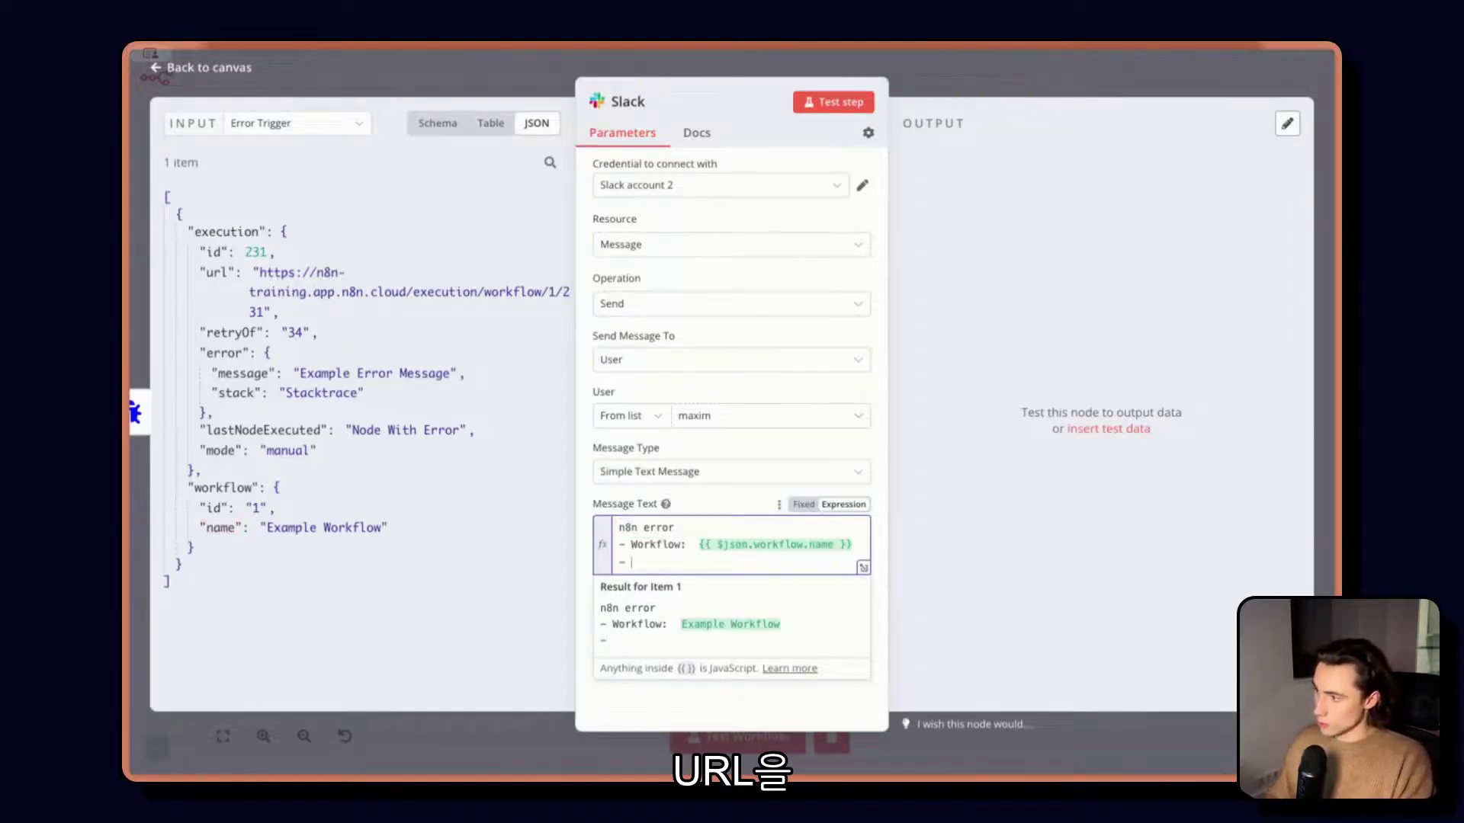
Step: Add an "- Execution URL:" line to the message with the execution's url value from the Error Trigger data
type("ecution URK:")
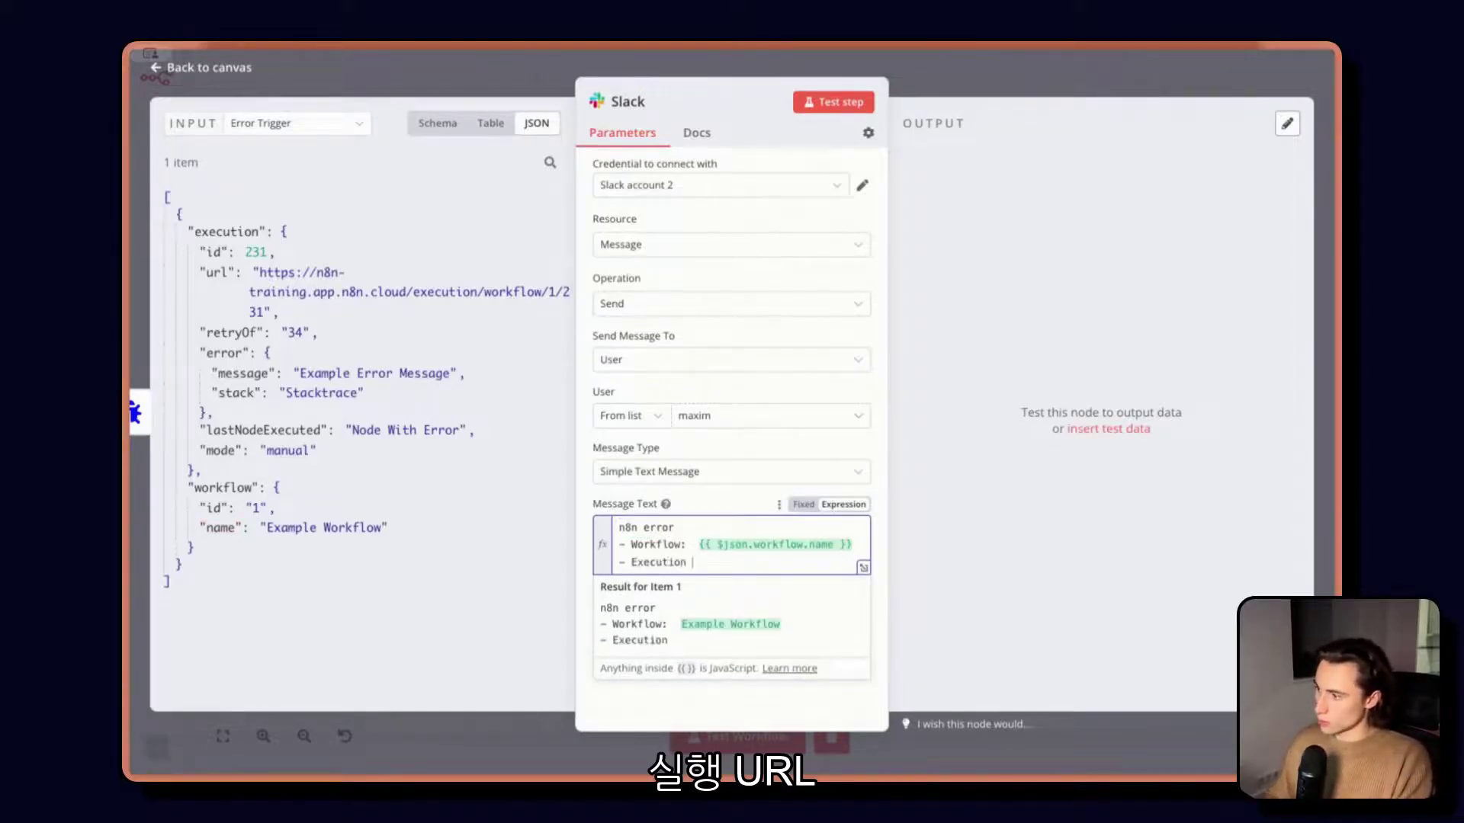
key("BackSpace")
key("BackSpace")
type("L:")
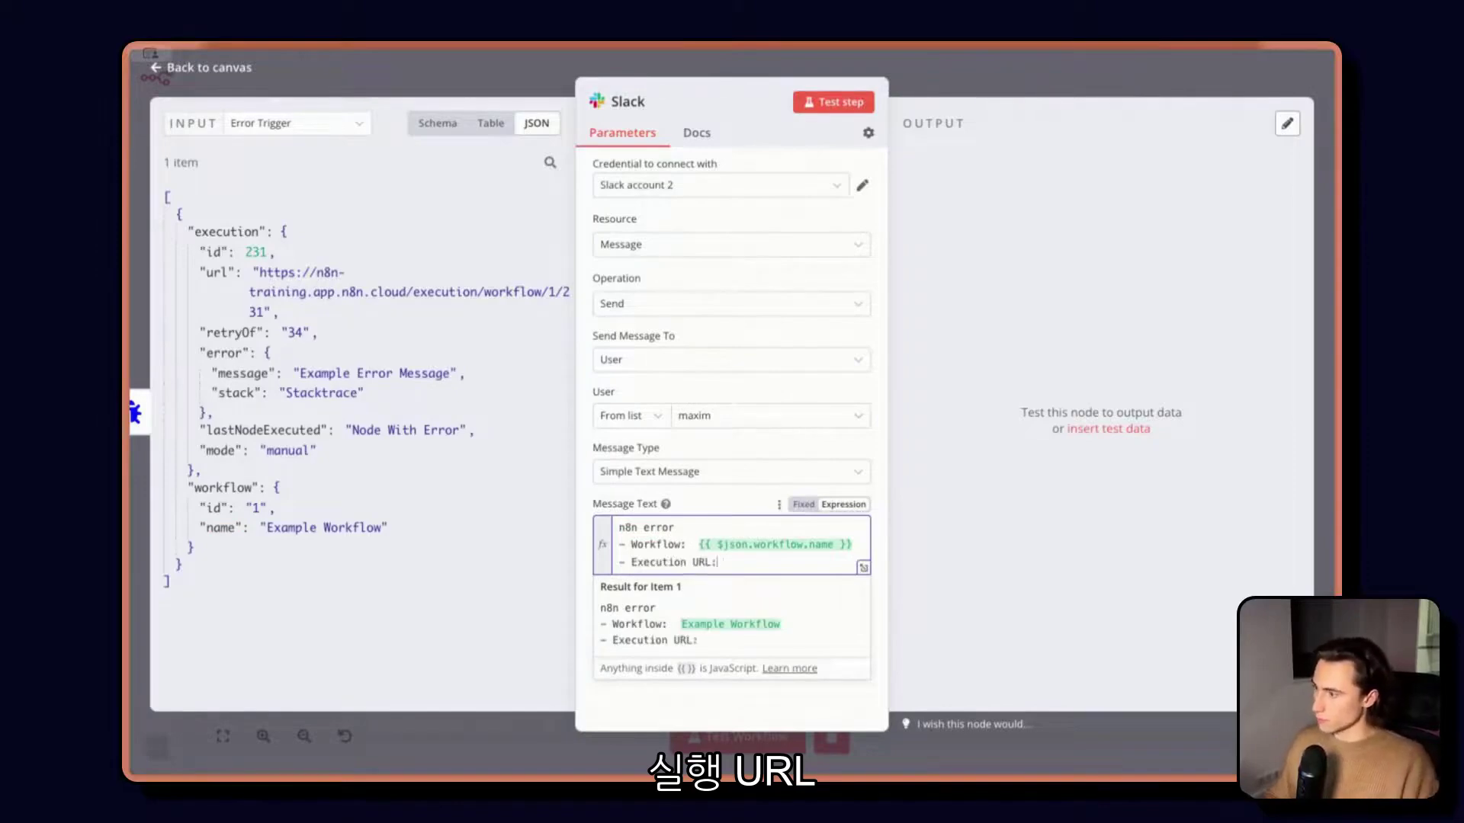
left_click_drag(216, 273, 749, 561)
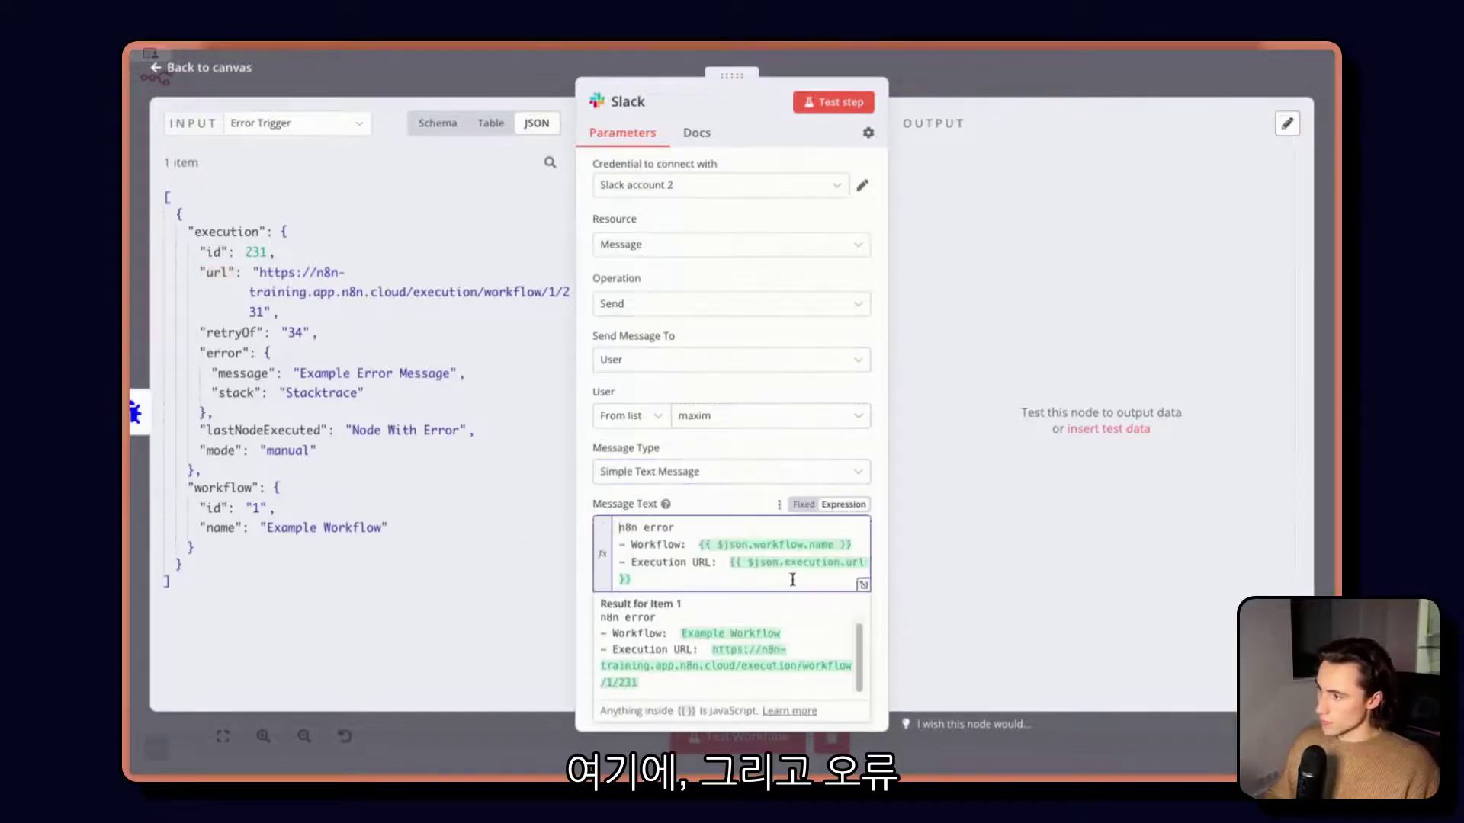
Step: Add an "- Error message:" line to the message with {{ $json.execution.error.message }} from the Error Trigger data
key("Return")
type("- Er")
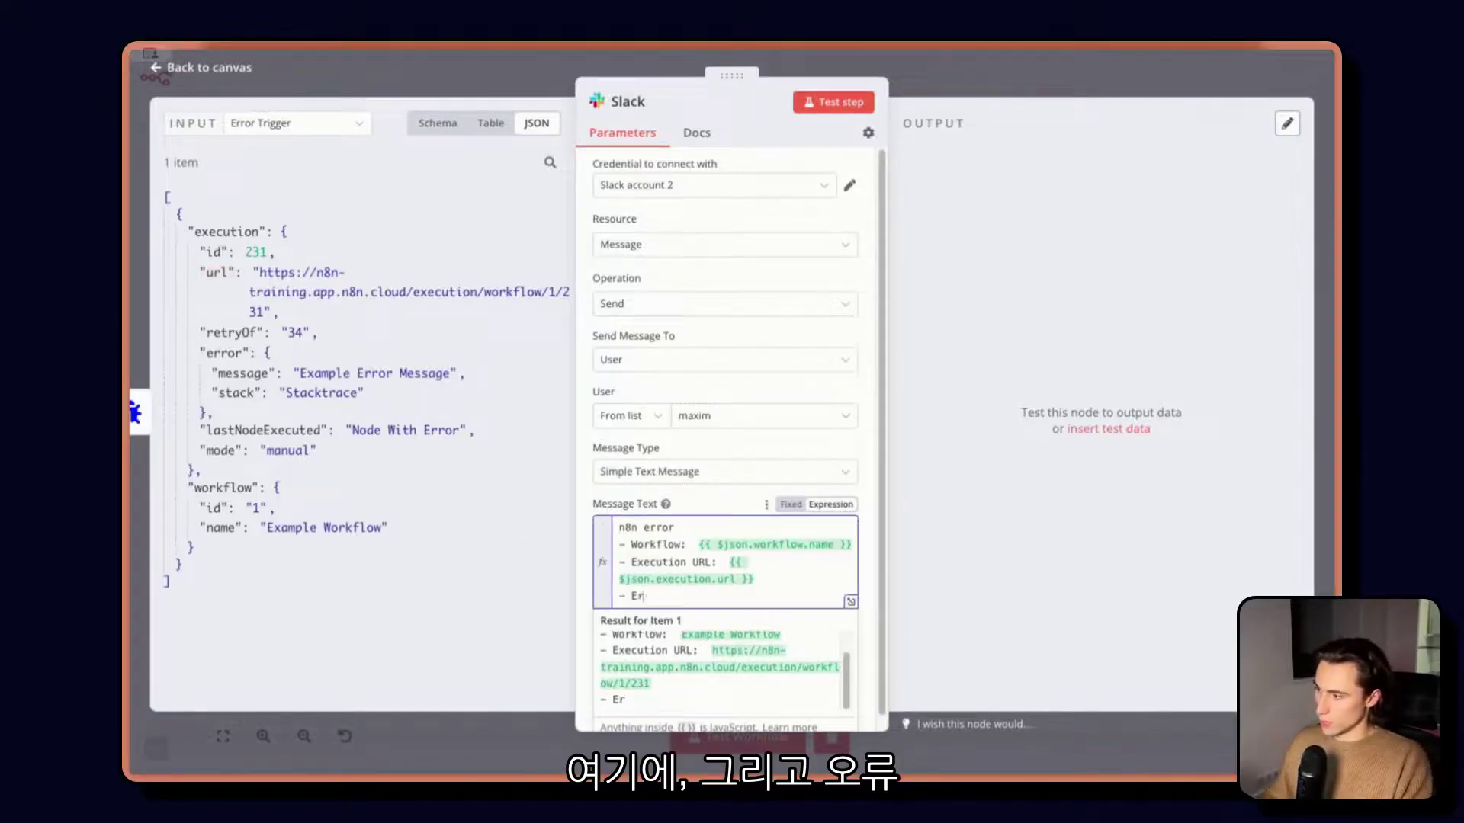
type("ror message:")
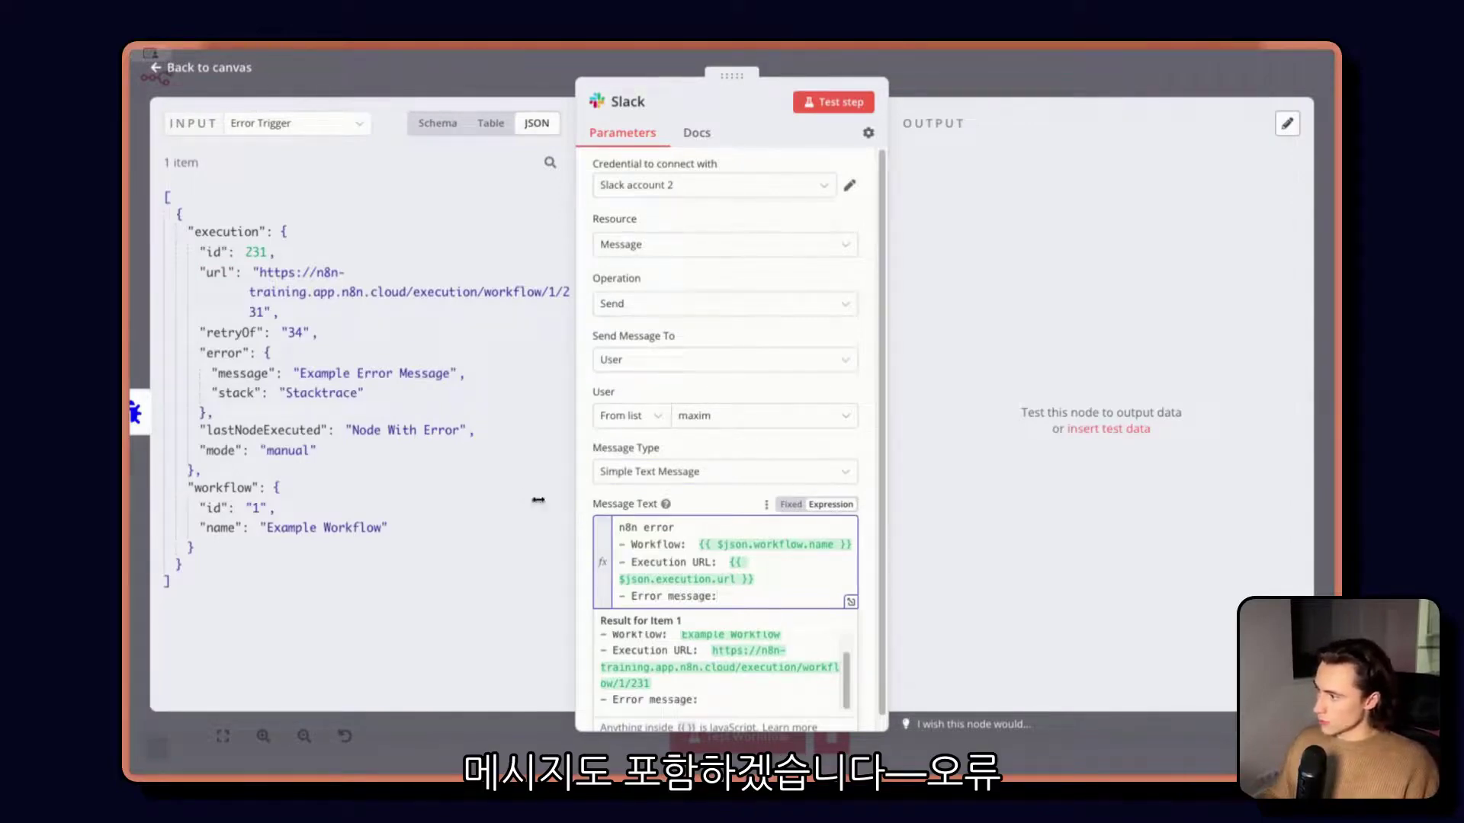
left_click_drag(245, 373, 853, 585)
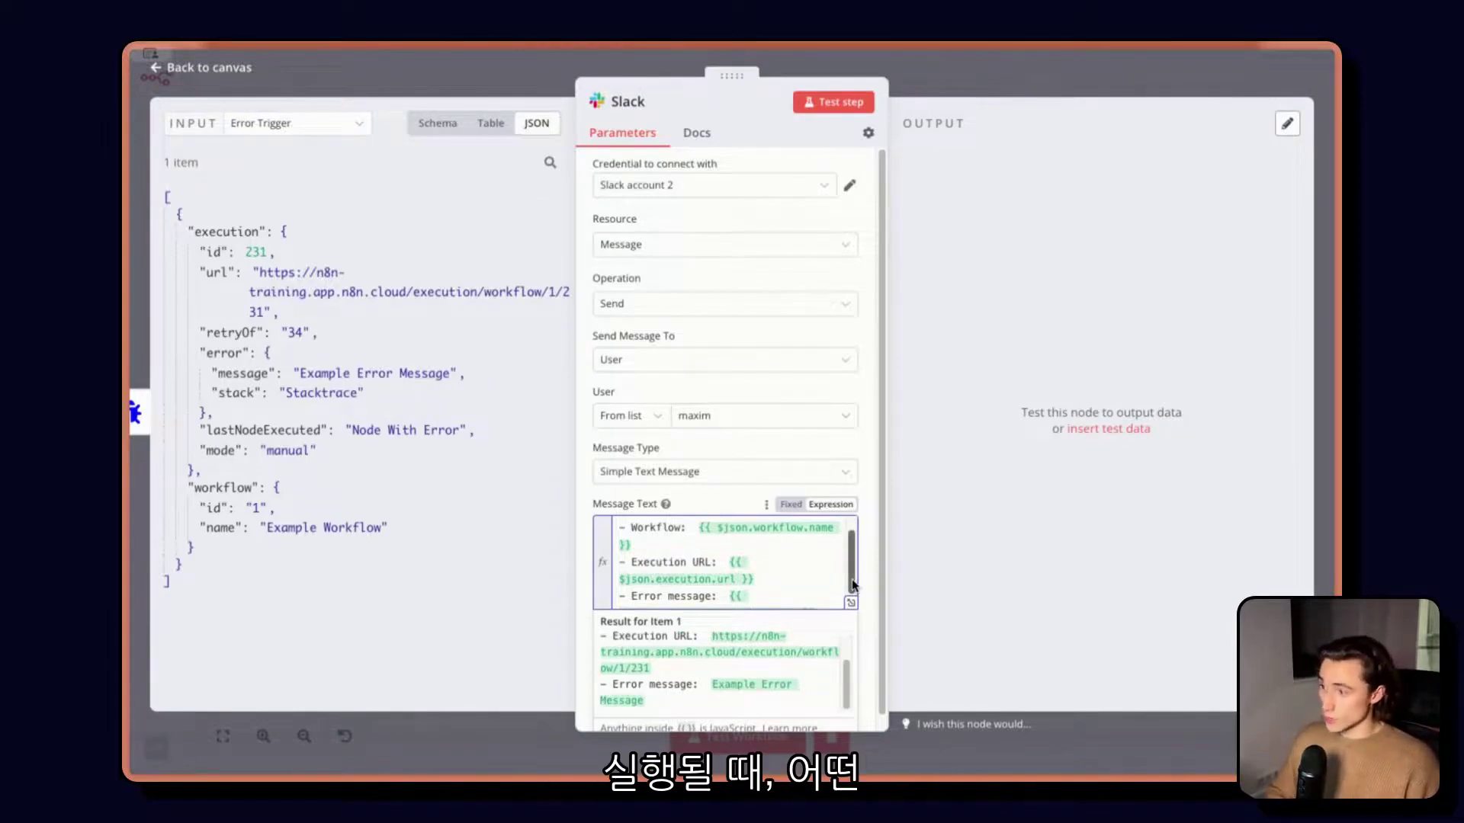
Step: Review the three expressions in the message text and test the Slack step to send the message
scroll(747, 560, "up", 1)
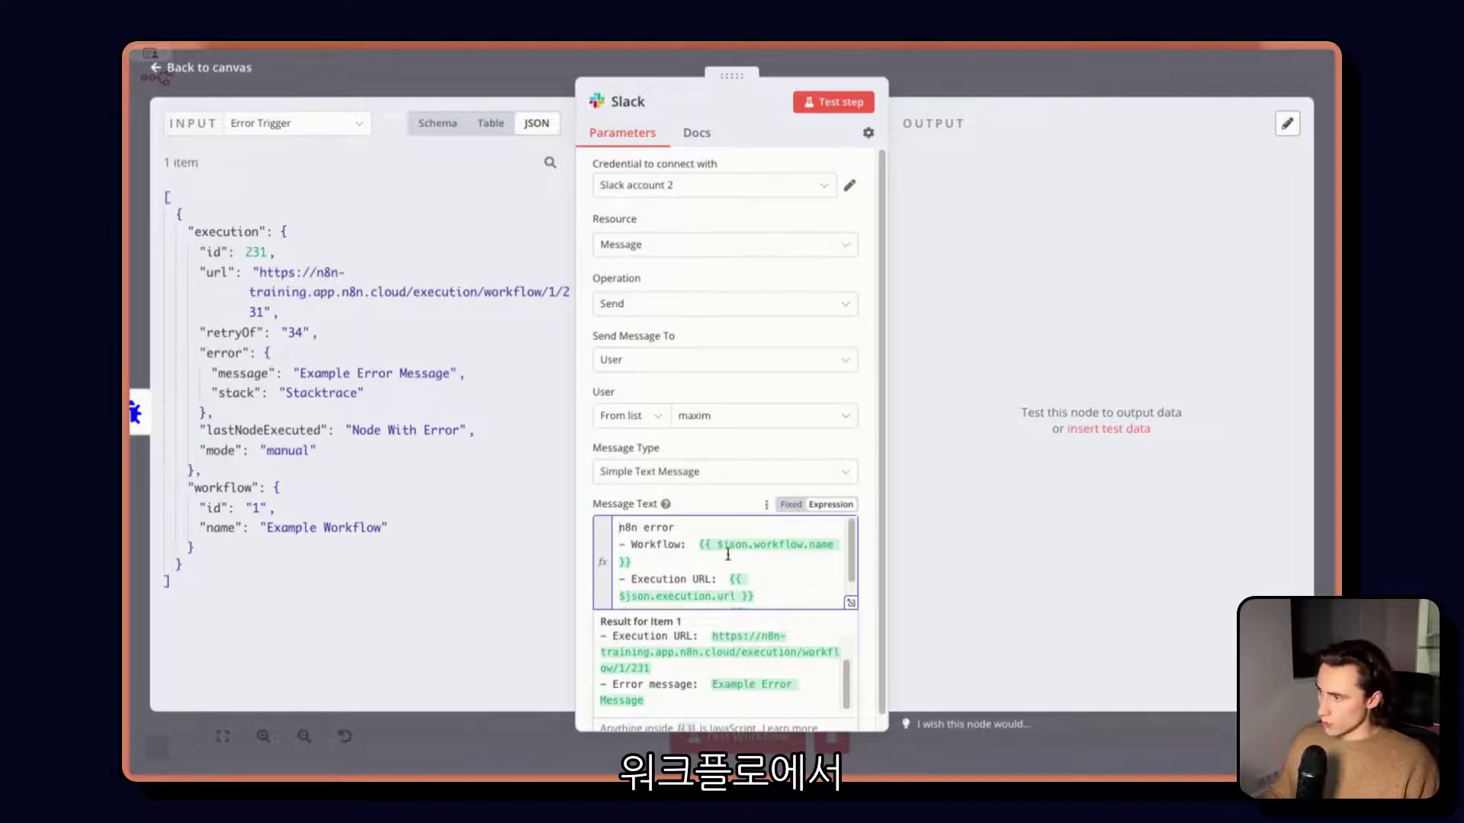
left_click_drag(716, 544, 834, 544)
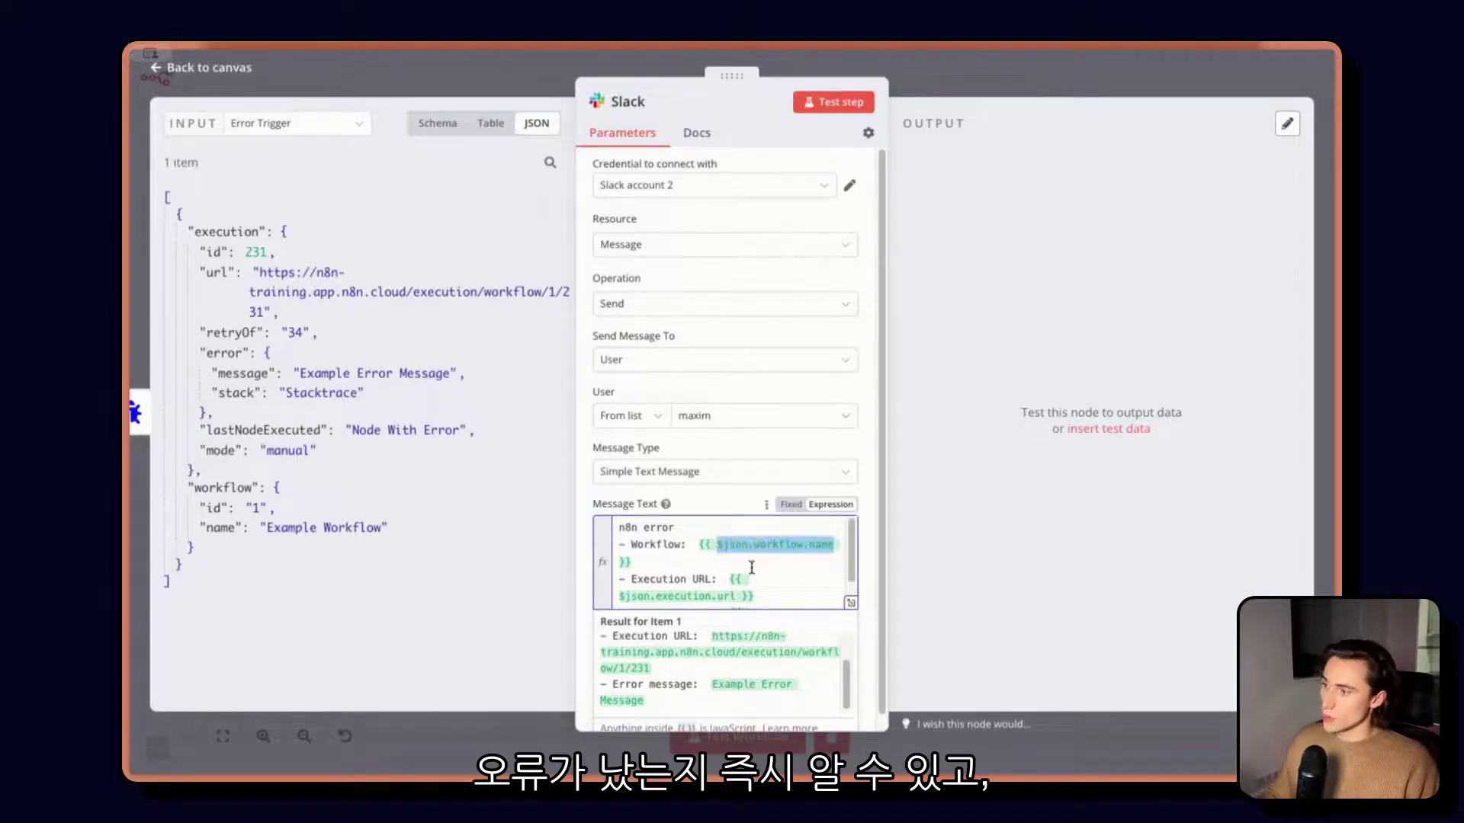
scroll(751, 566, "down", 1)
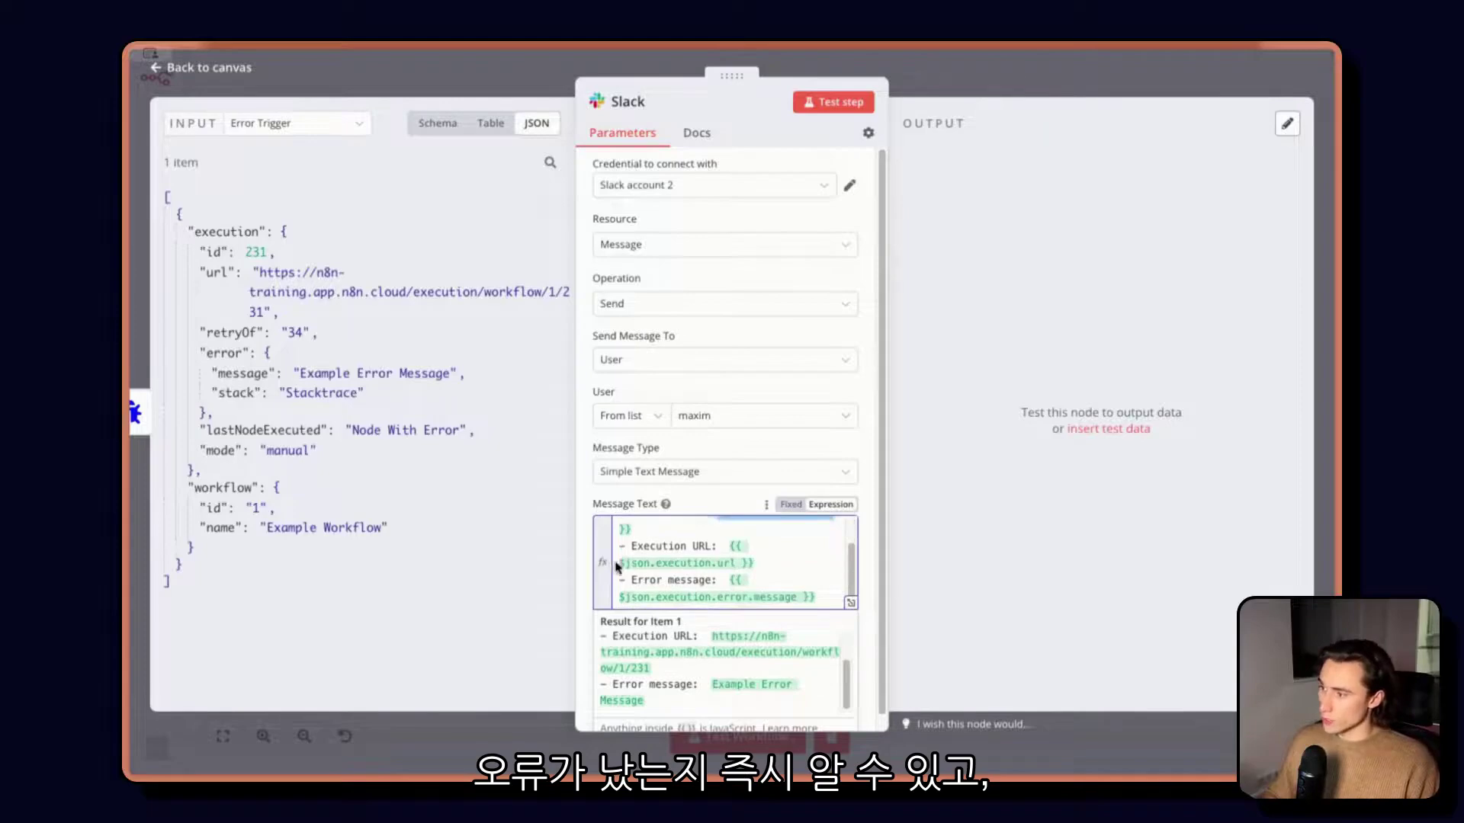
left_click_drag(622, 563, 739, 559)
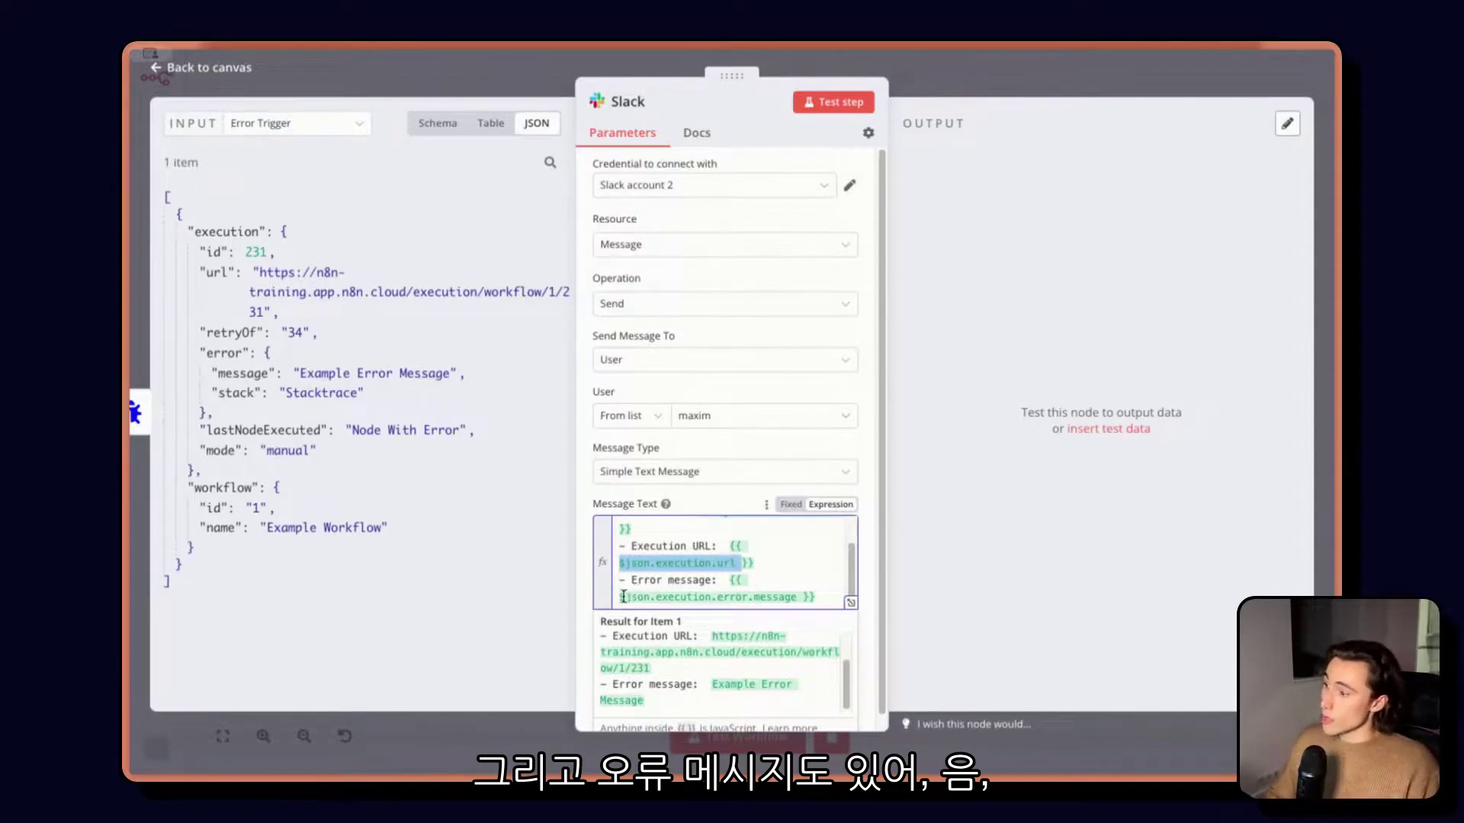
left_click_drag(623, 597, 800, 597)
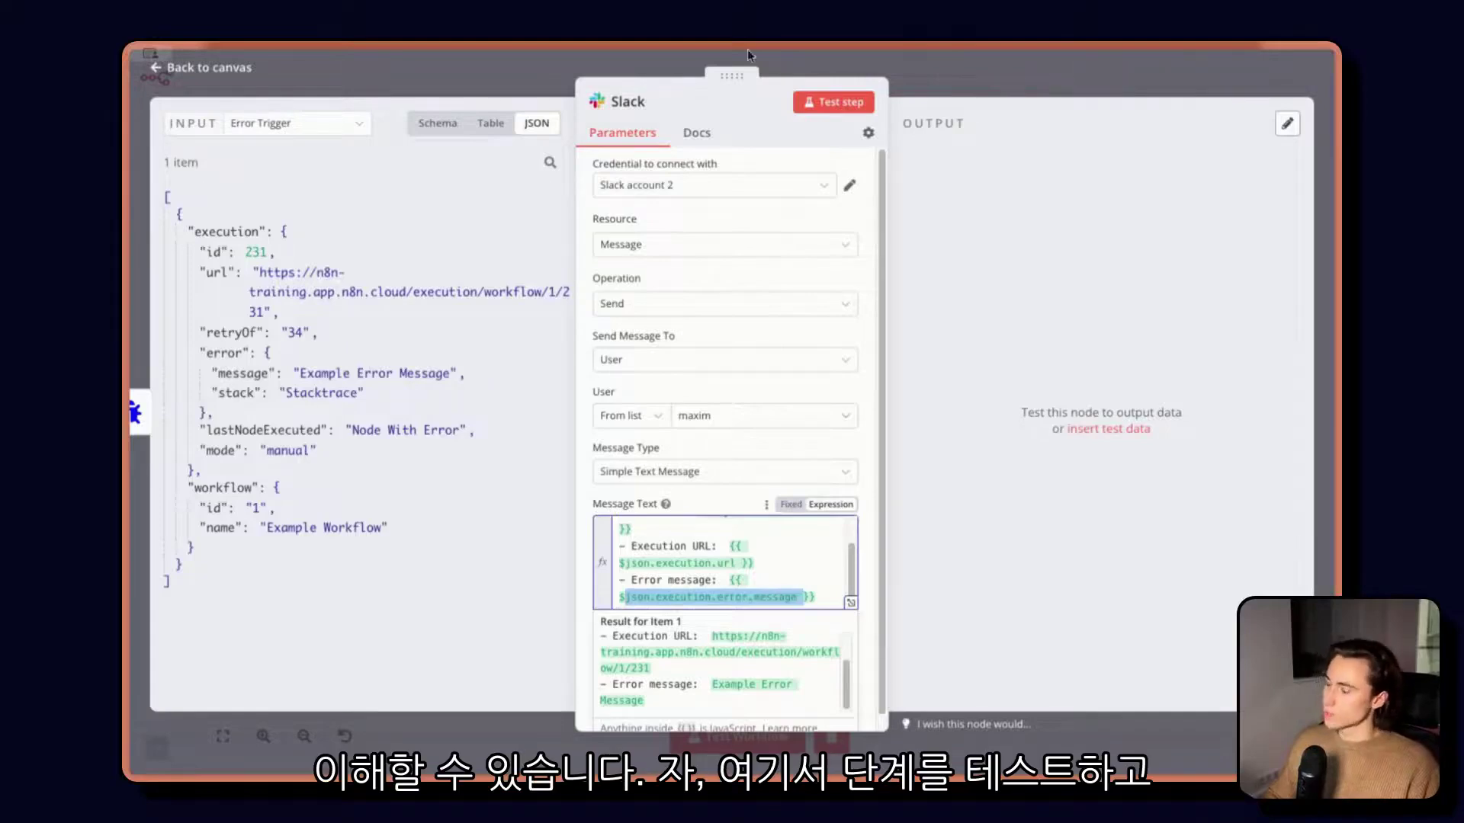
left_click(846, 107)
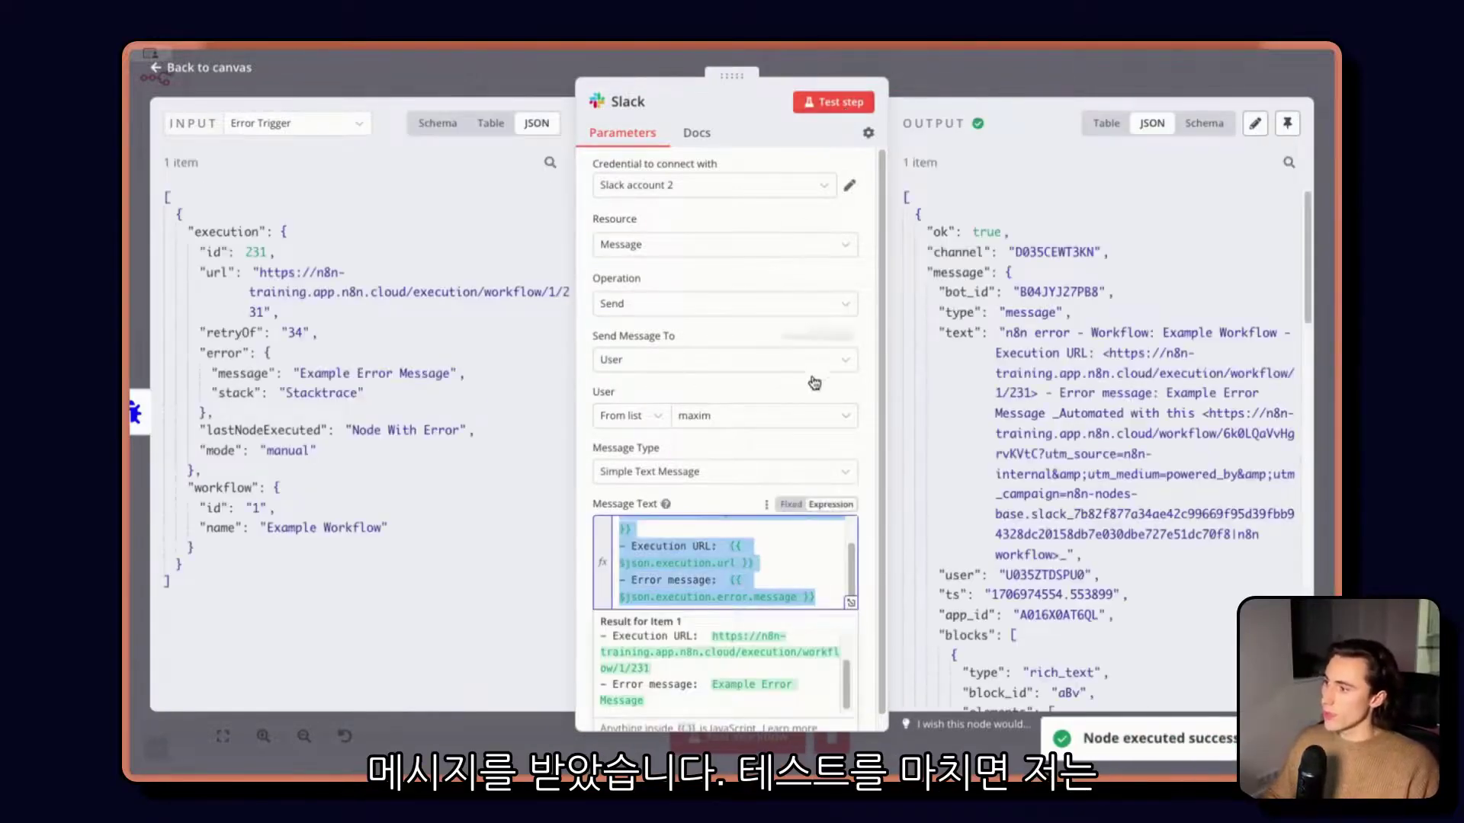
left_click(747, 389)
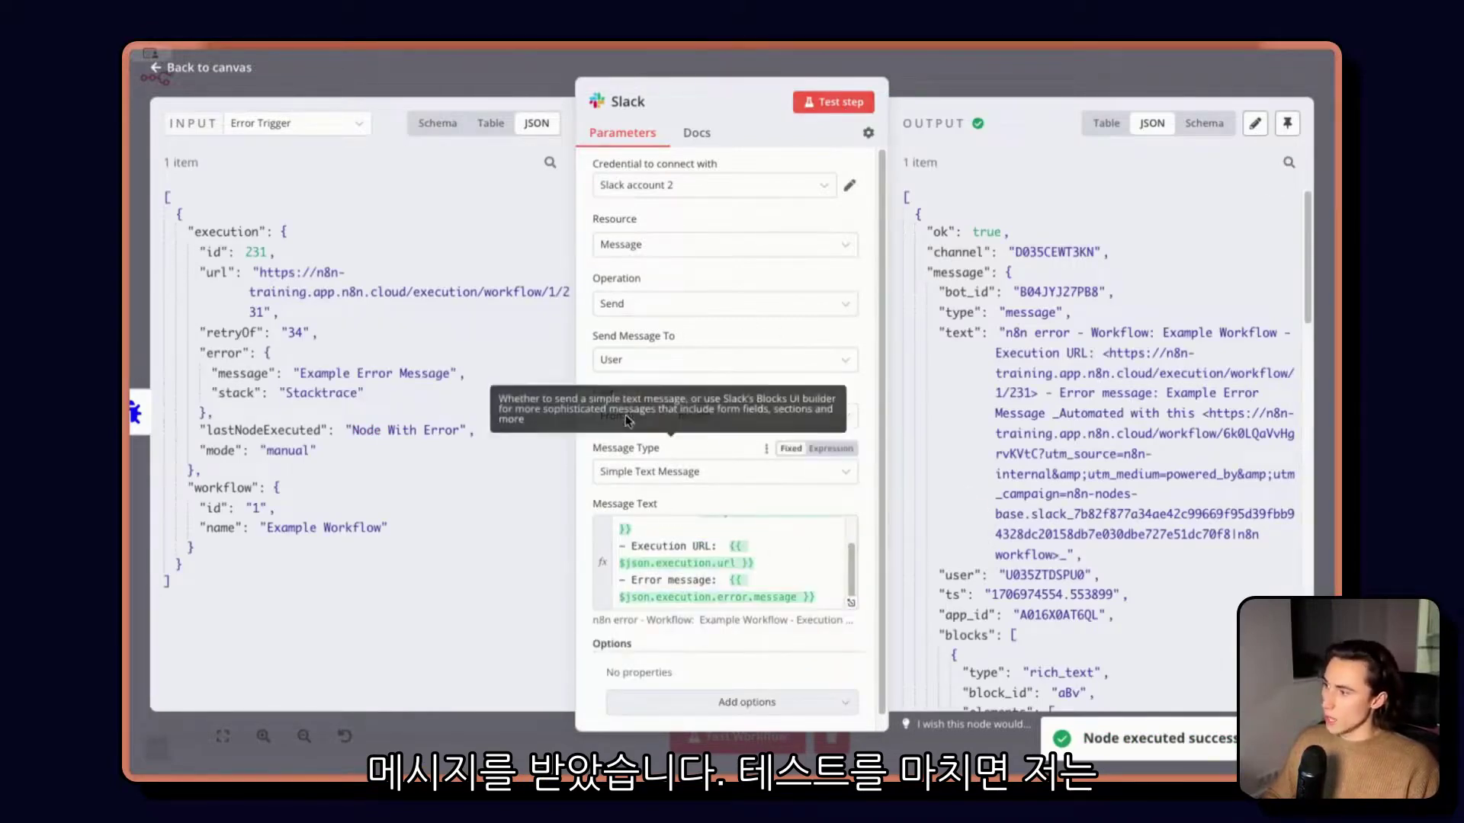
Step: Set the Slack node to send its message to the n8n-errors channel instead of a user, and return to the canvas
left_click(628, 359)
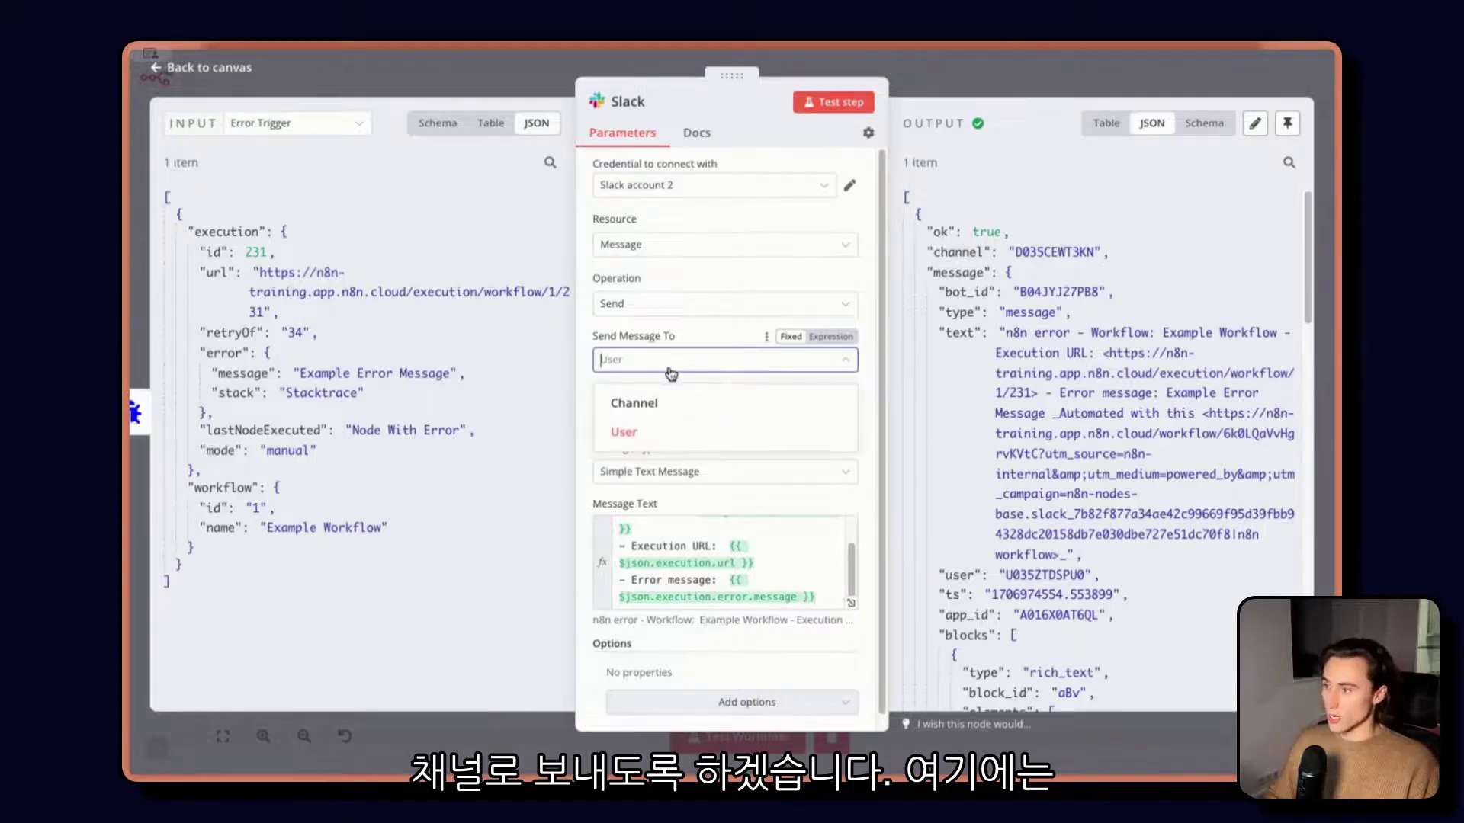
left_click(662, 404)
left_click(733, 418)
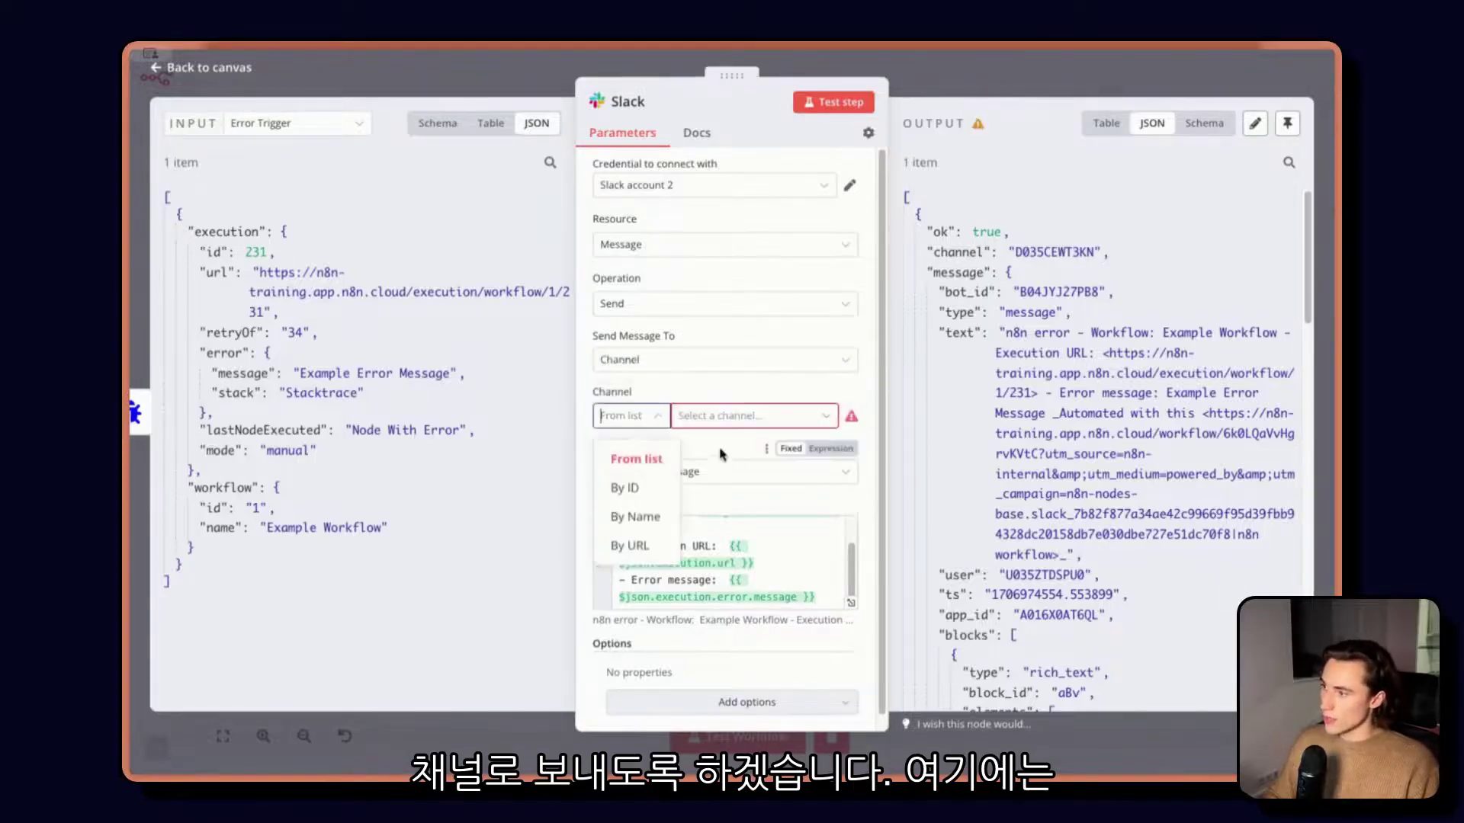
type("n8n")
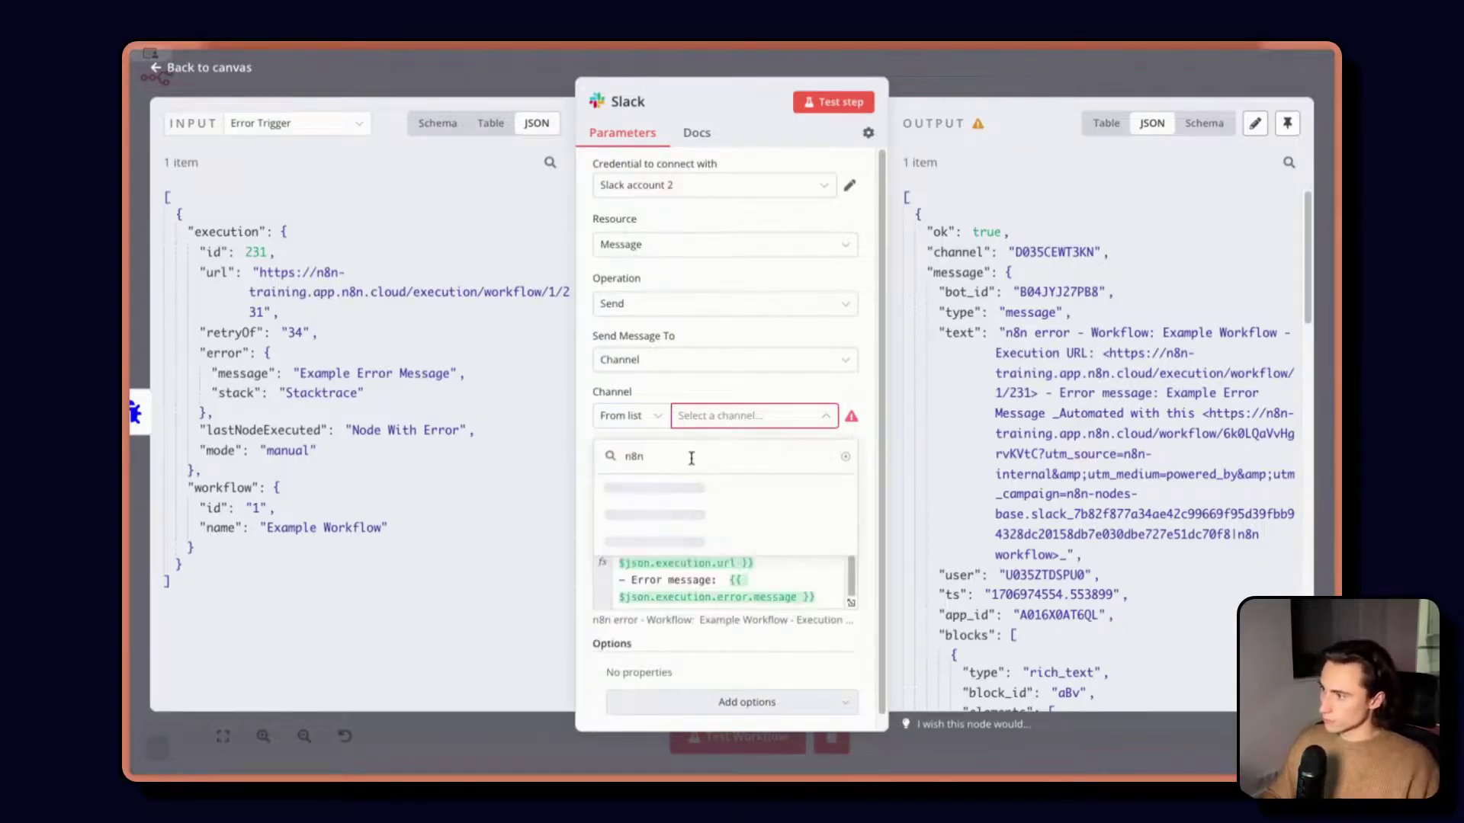
left_click(688, 492)
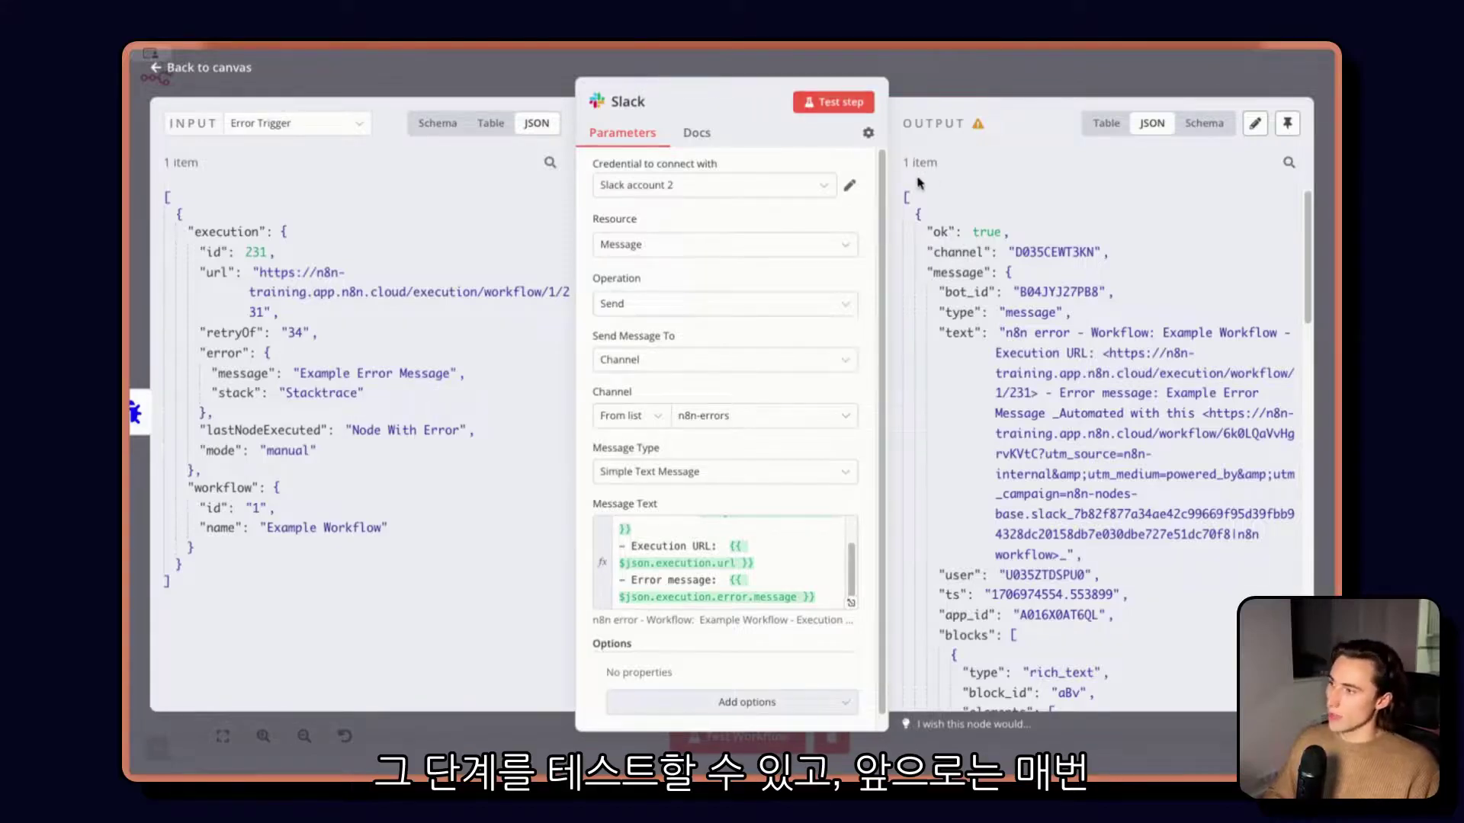
left_click(929, 91)
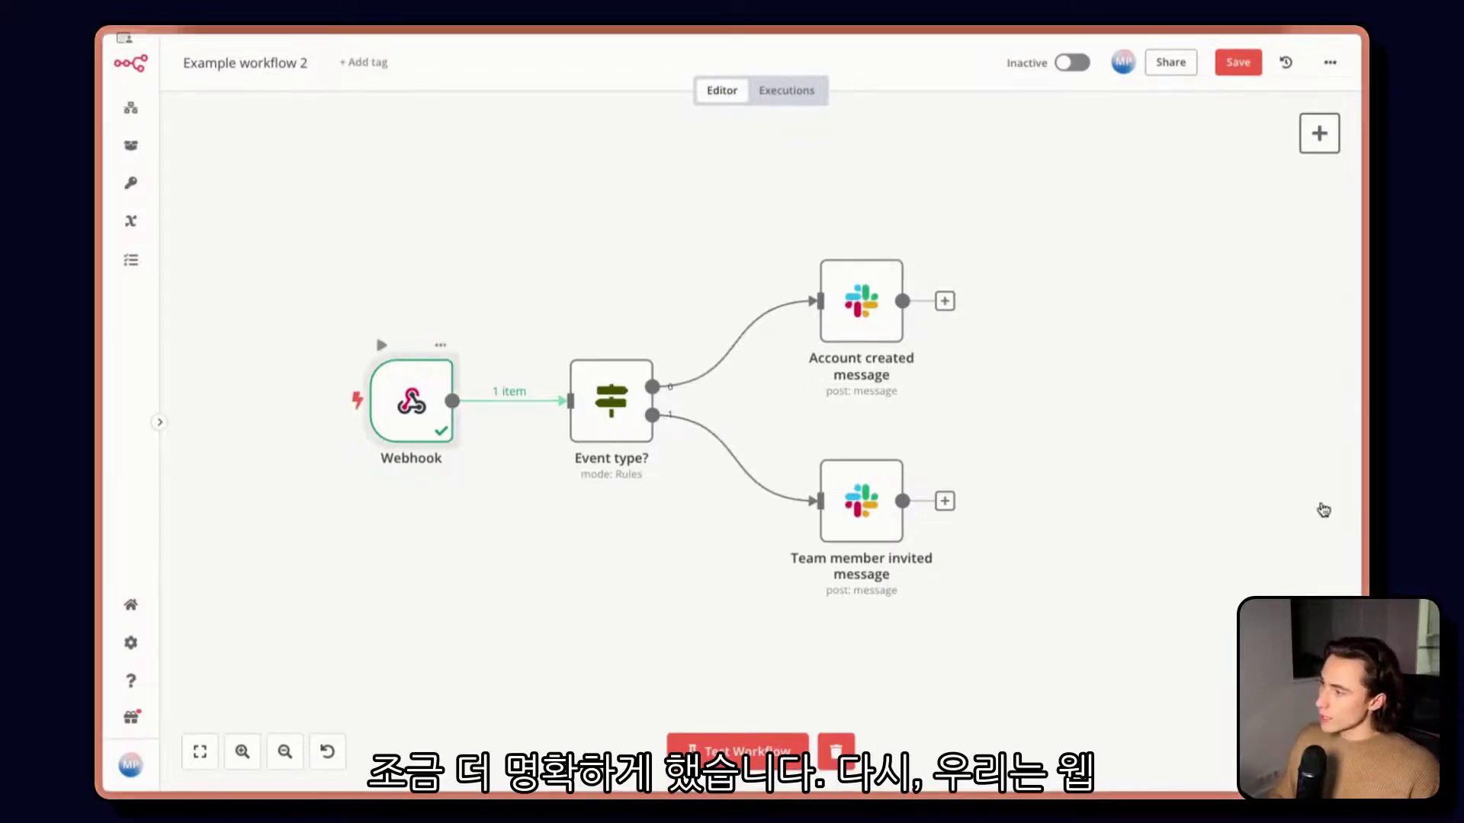
Step: Examine the event type and contact fields in the Webhook output and the routing rules of the Event type? node
key("Return")
scroll(926, 393, "down", 1)
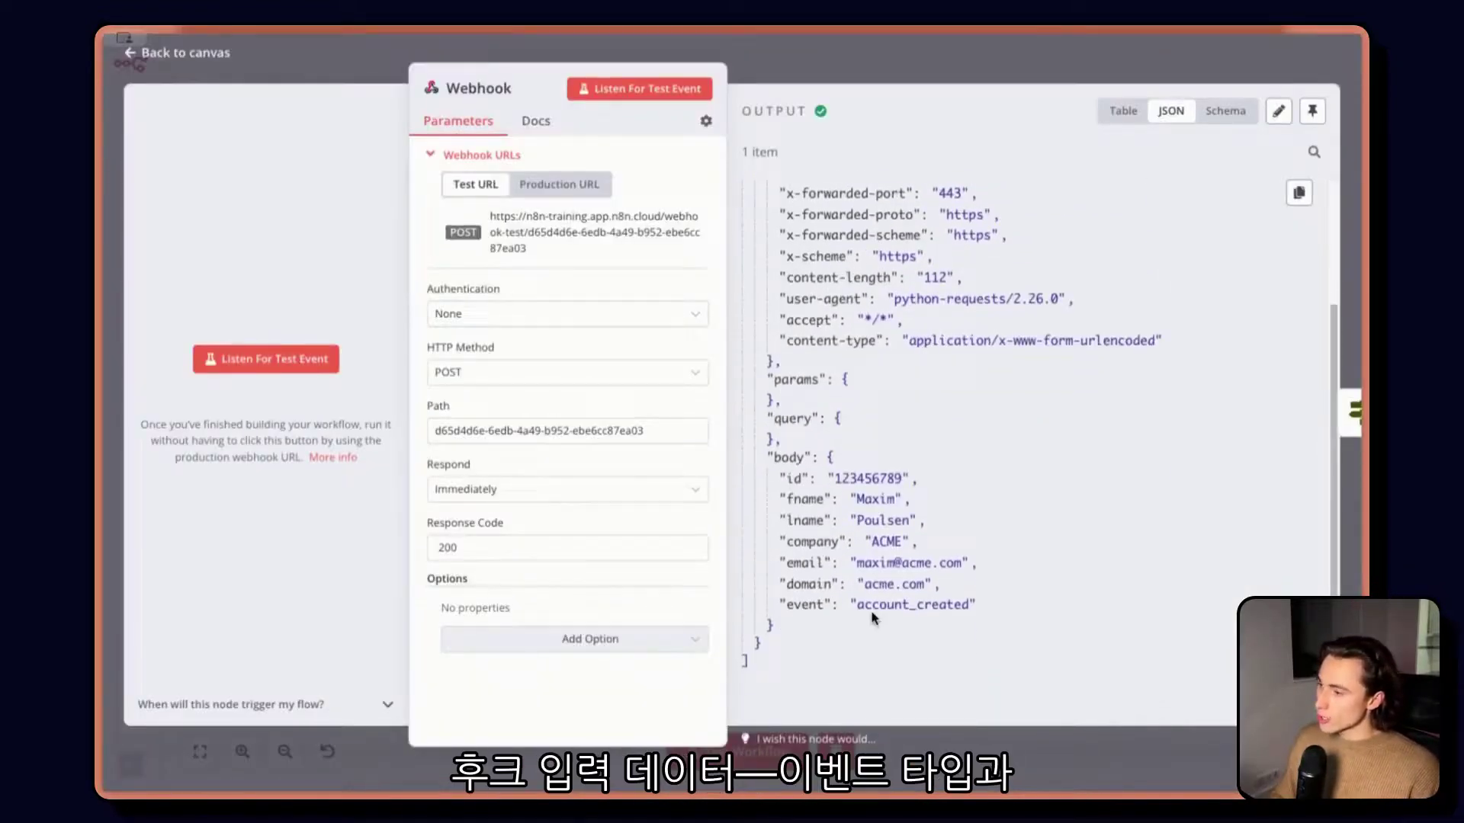
left_click_drag(857, 605, 968, 599)
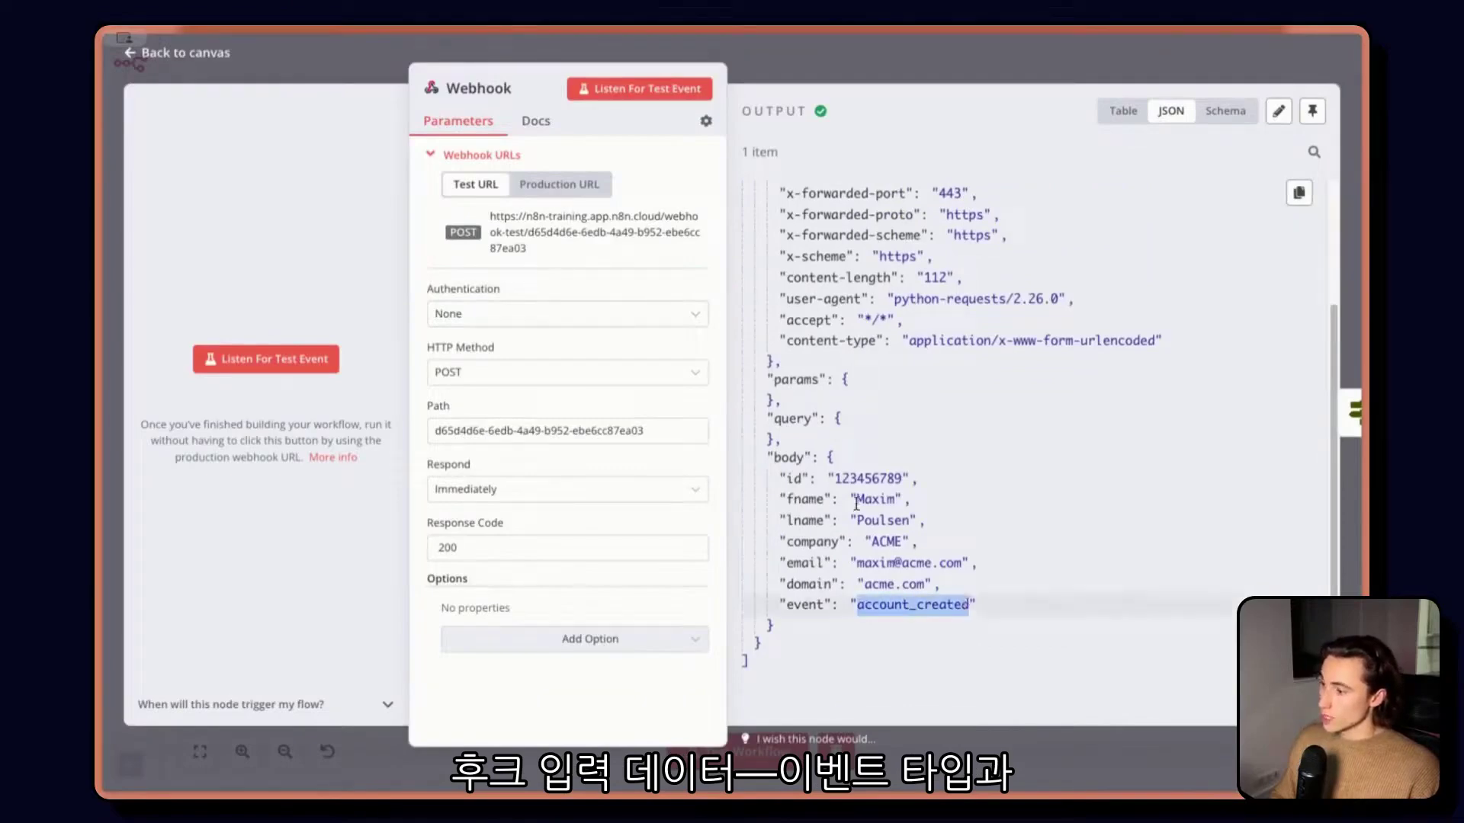
left_click_drag(856, 500, 949, 581)
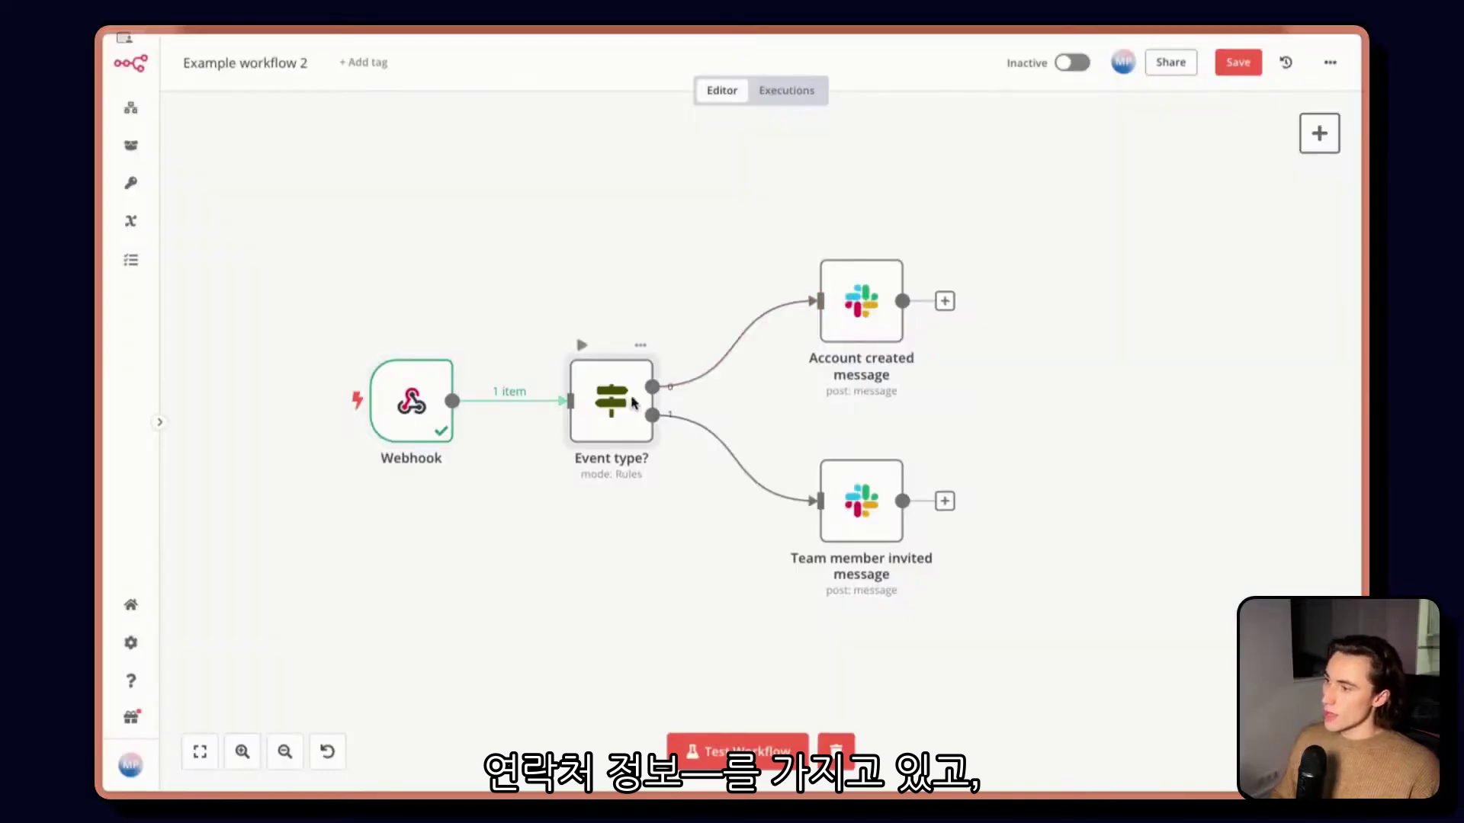
double_click(632, 403)
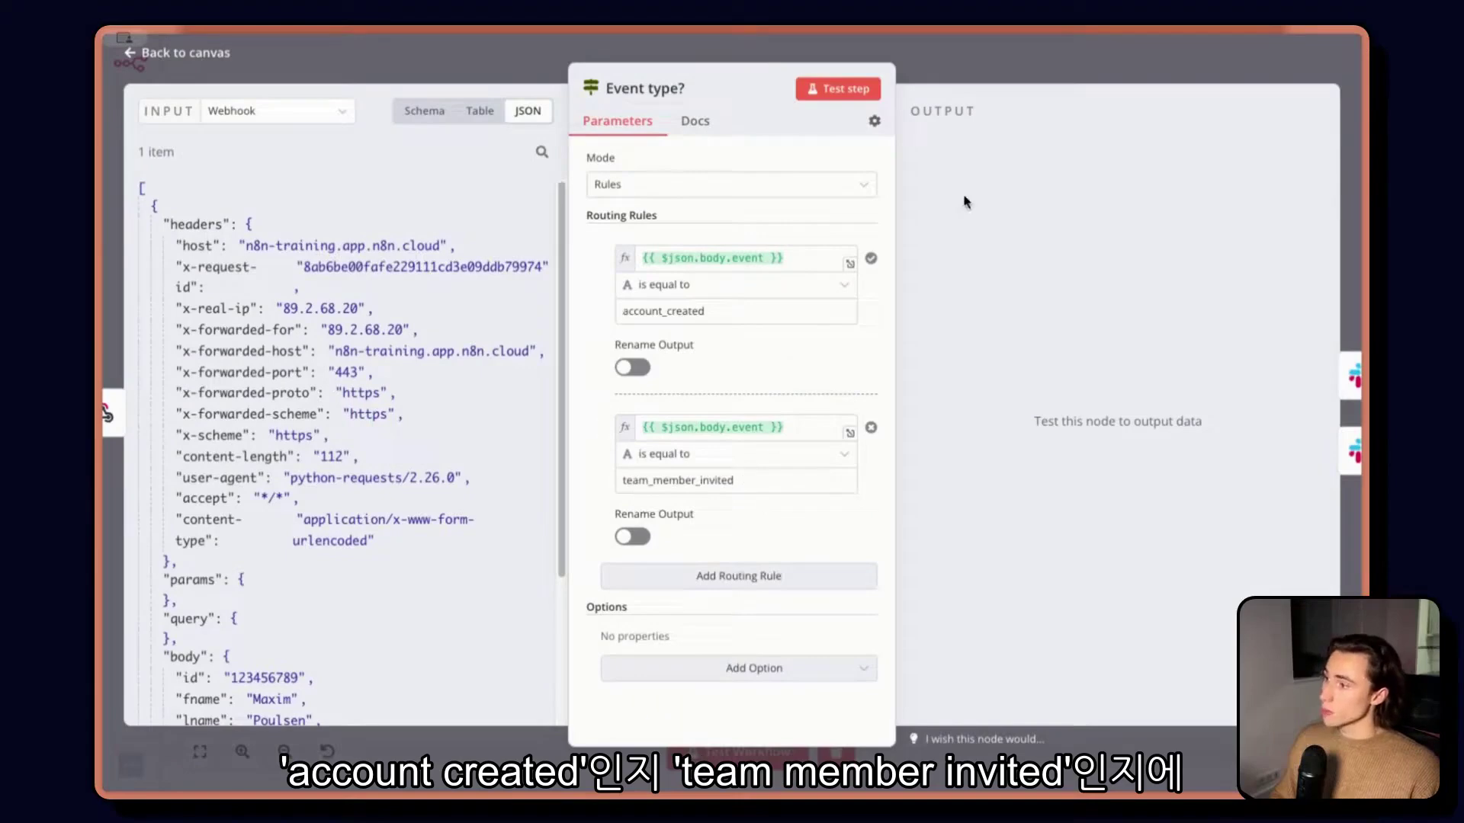
left_click(953, 79)
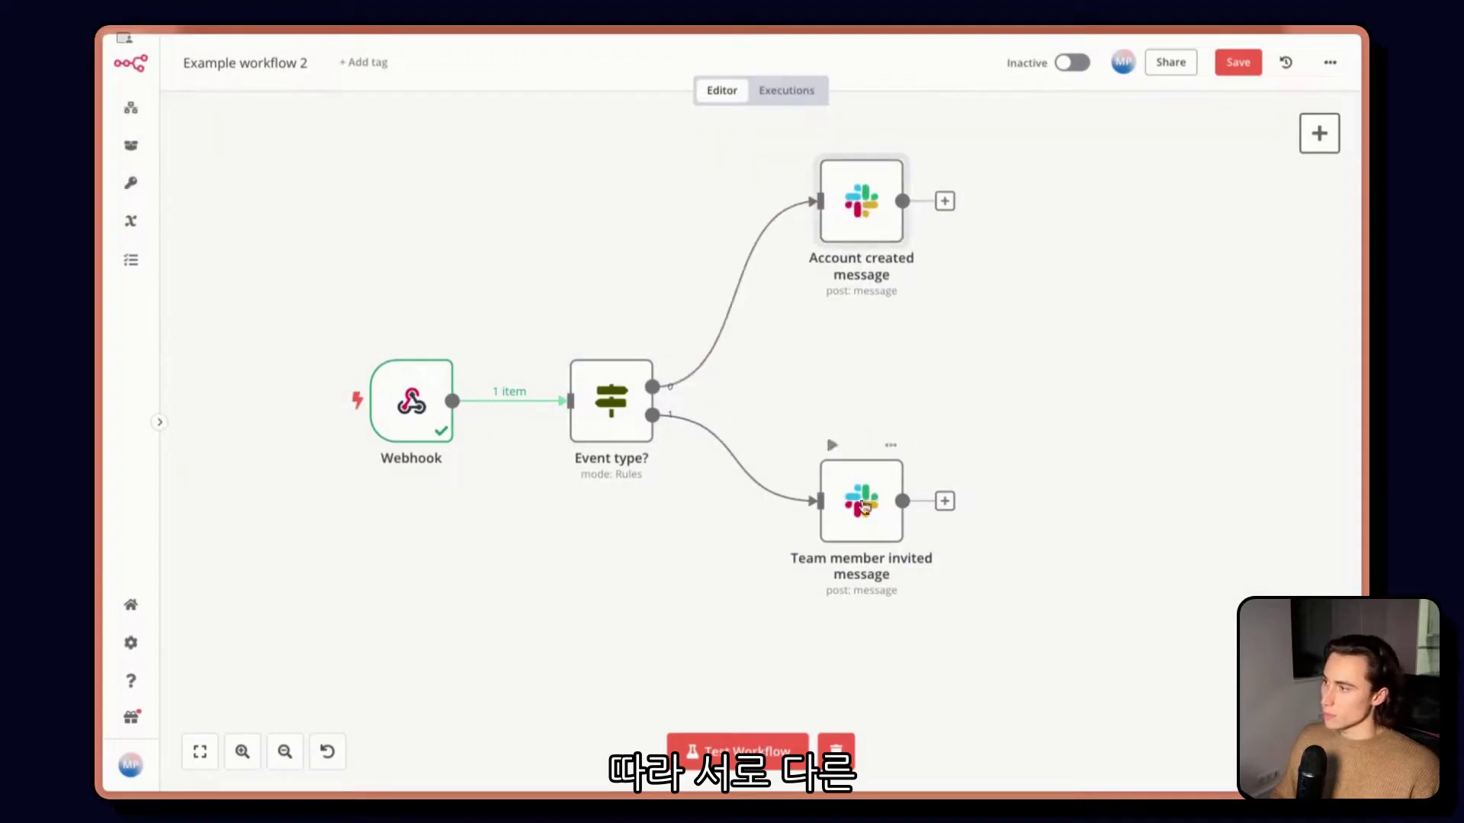
Step: Move the Team member invited message node up on the canvas and check the email expression in its message text
left_click_drag(873, 480, 873, 363)
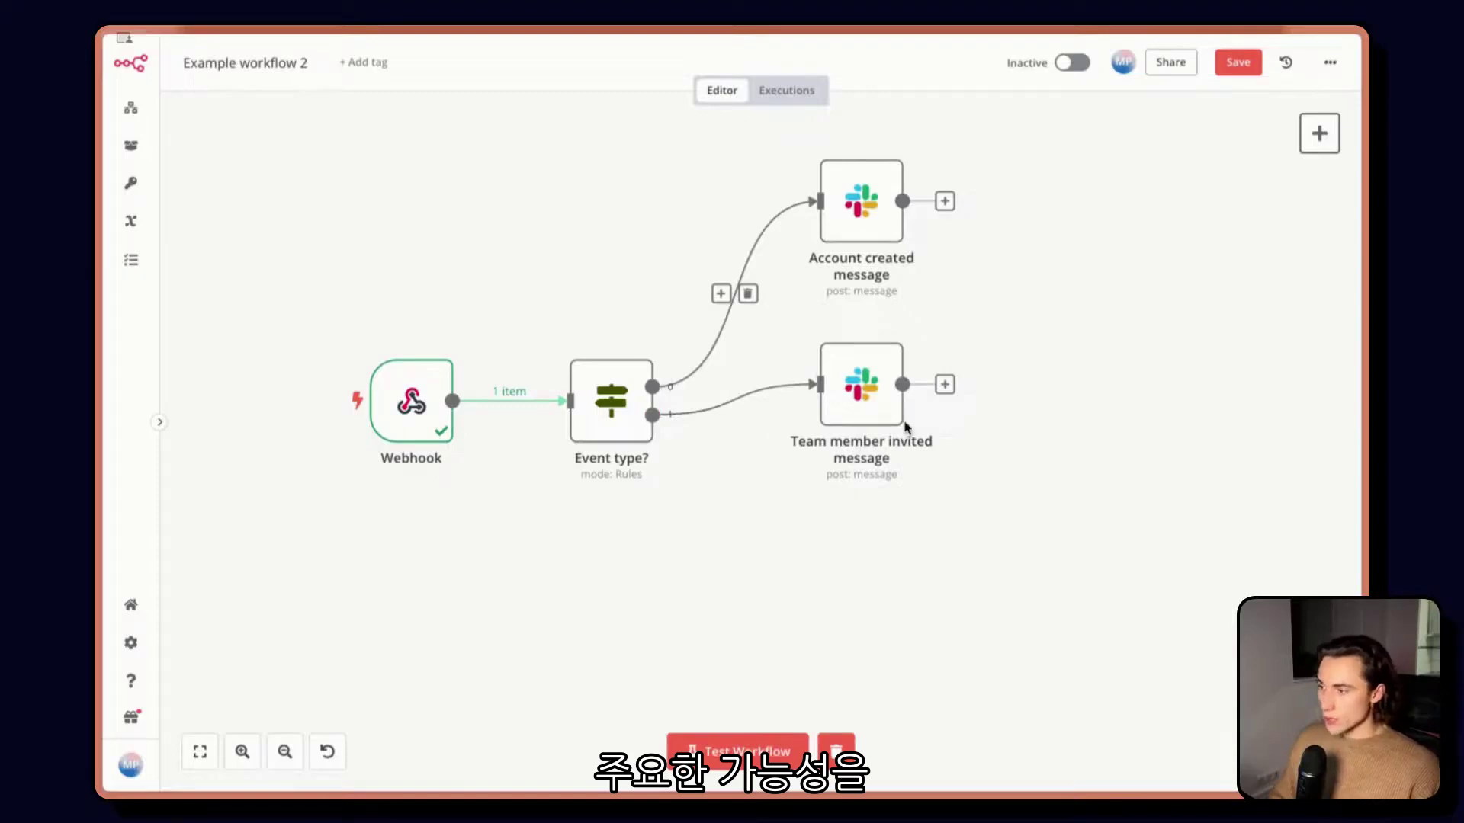
double_click(873, 408)
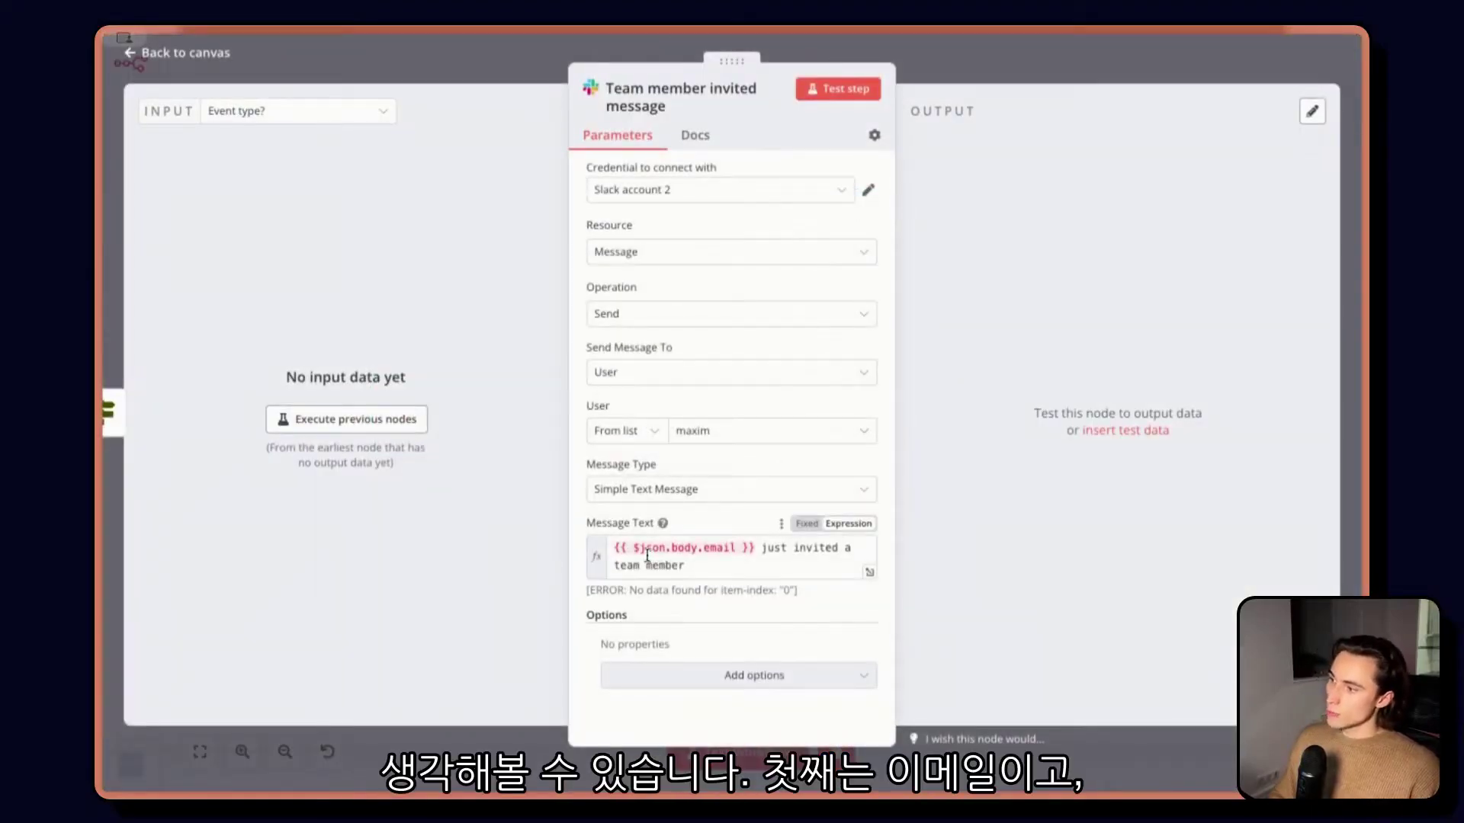
left_click_drag(638, 550, 737, 549)
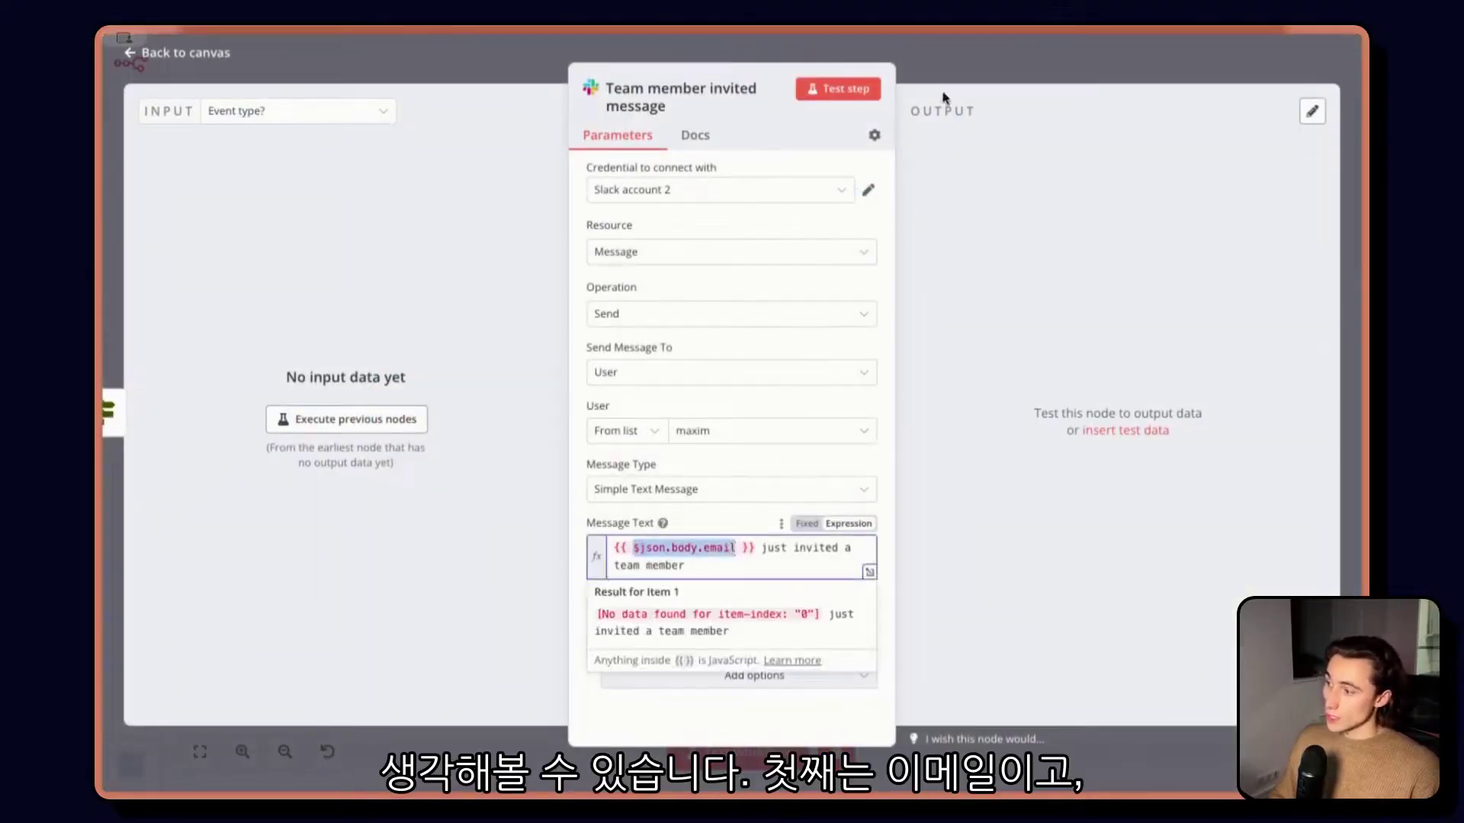
left_click(955, 74)
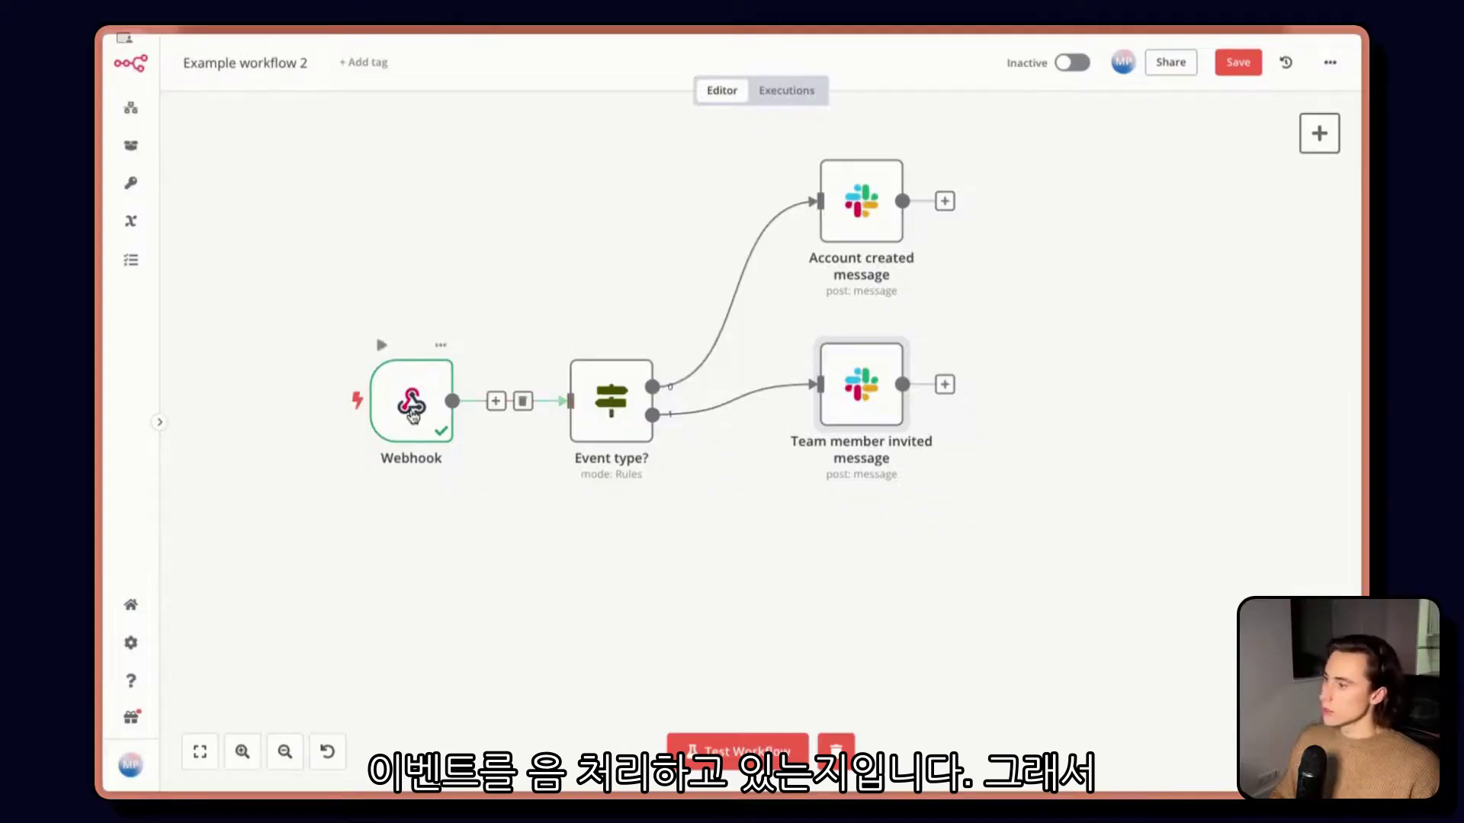
Step: Move the Webhook node further from the Event type? node and insert an If node between them
left_click_drag(412, 421, 312, 421)
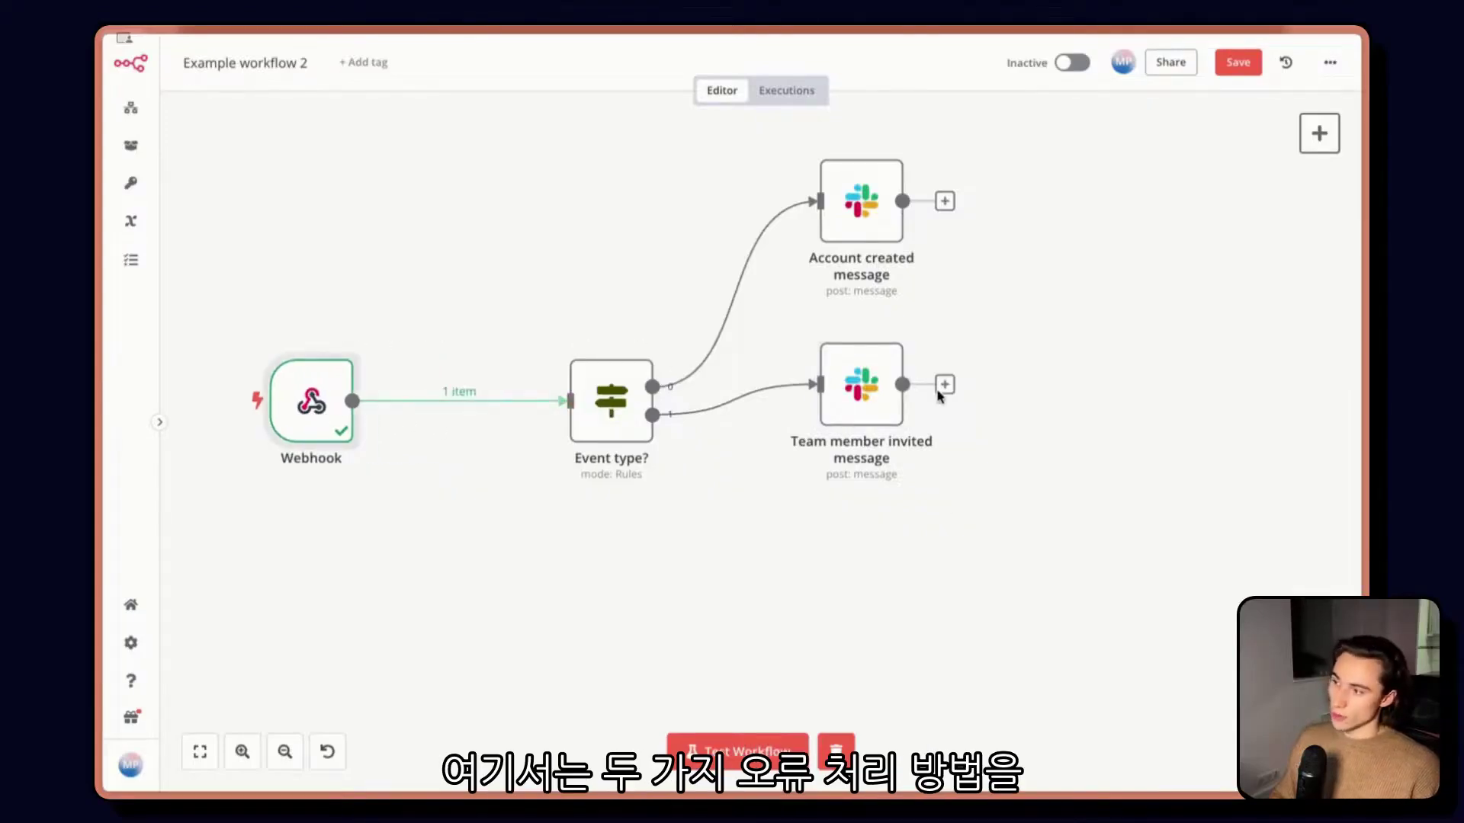
left_click(447, 402)
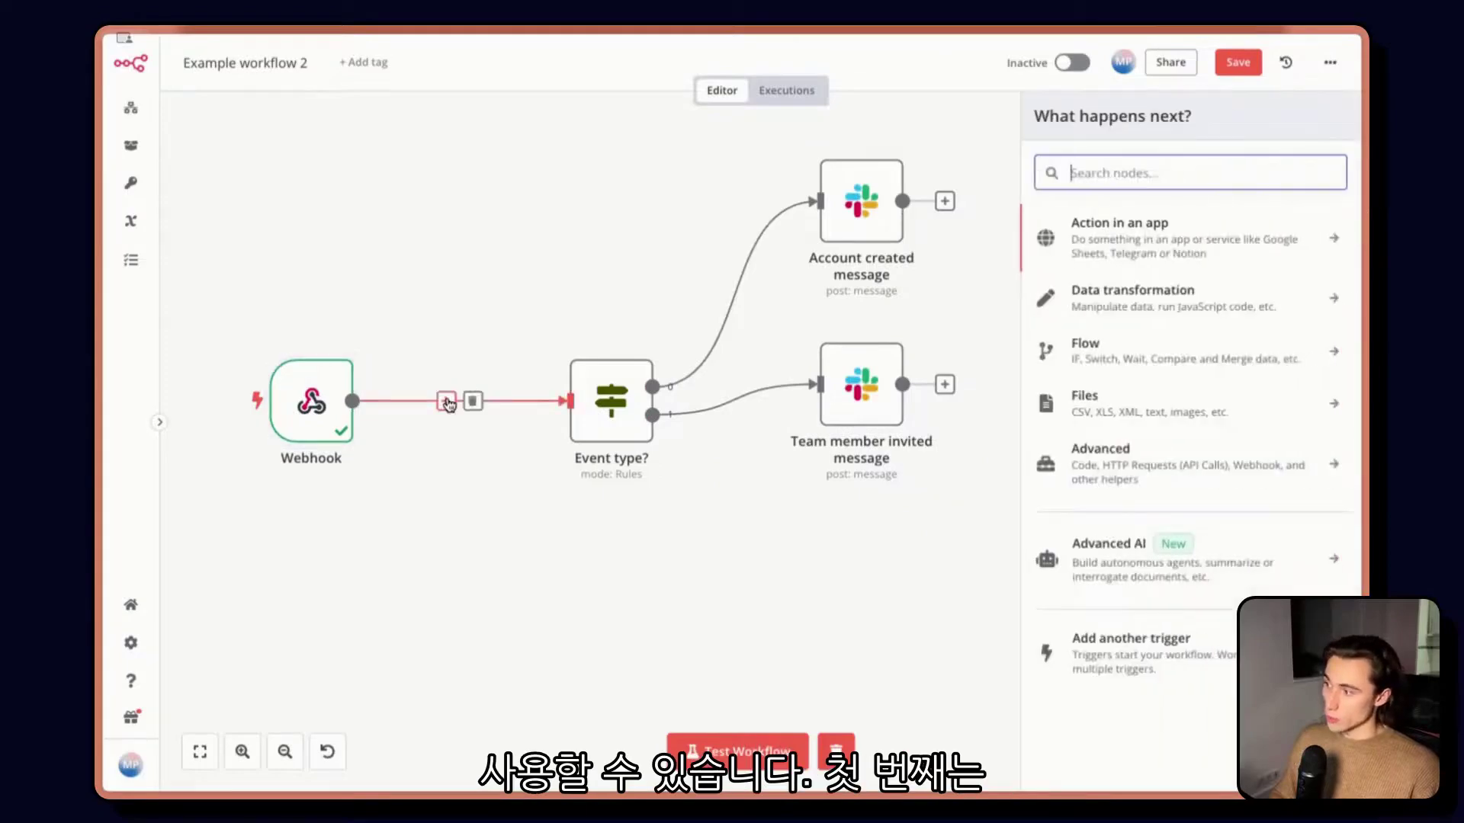
type("if")
key("Return")
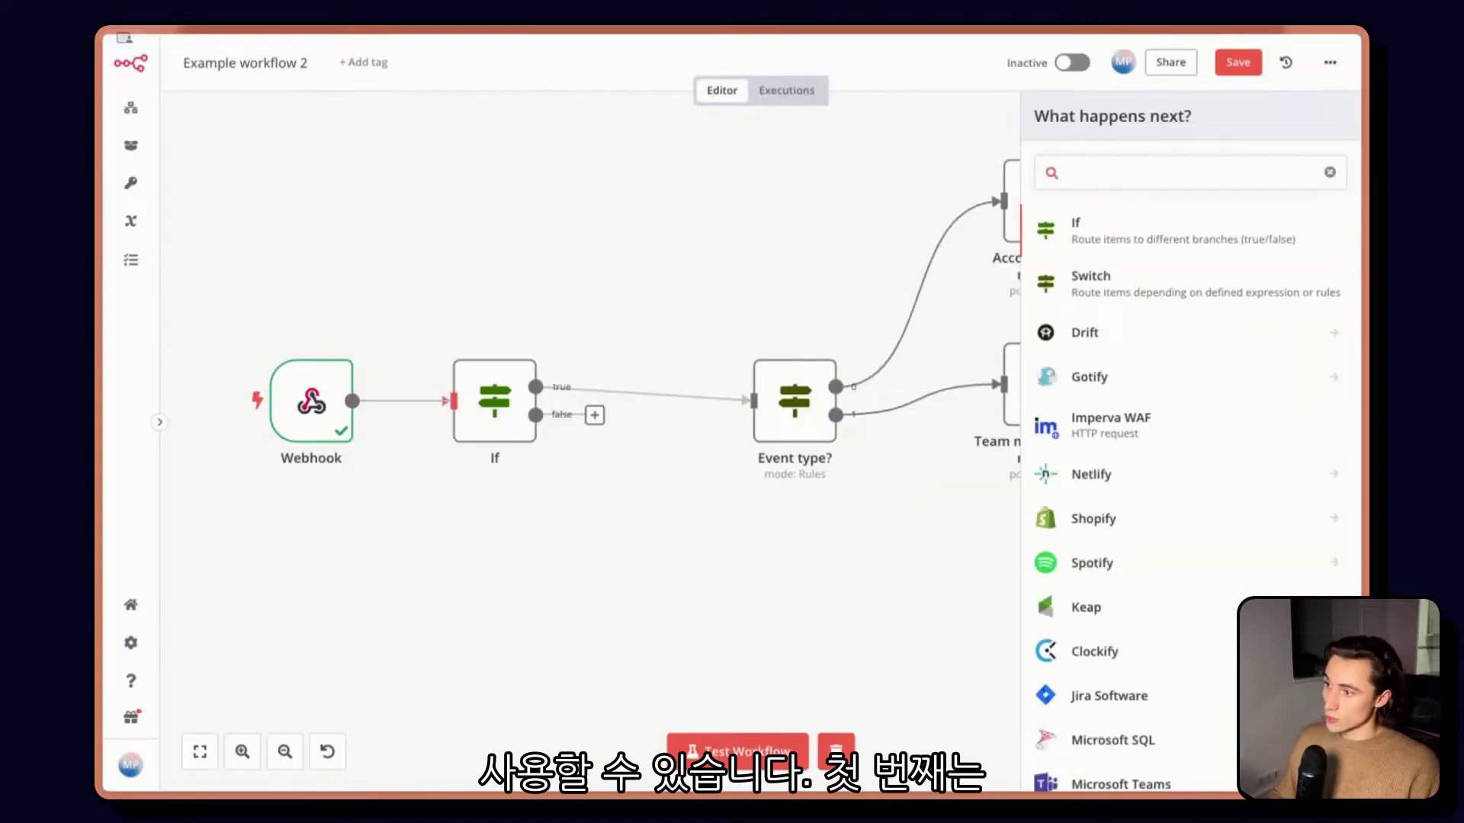
key("Escape")
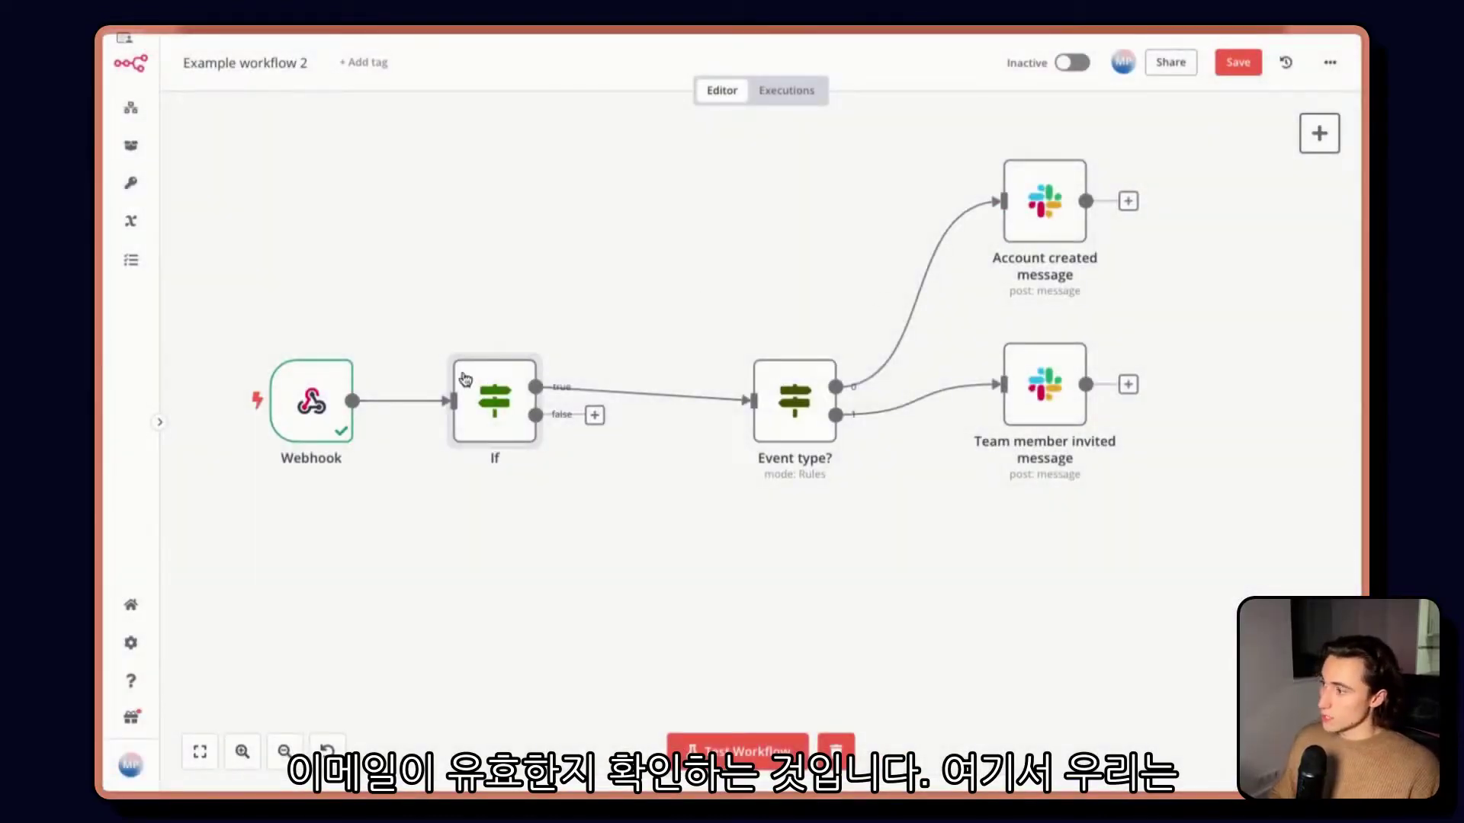
Step: Set the If condition to check that {{ $json.body.email }} from the Webhook data contains the string "@"
double_click(492, 376)
scroll(490, 497, "down", 5)
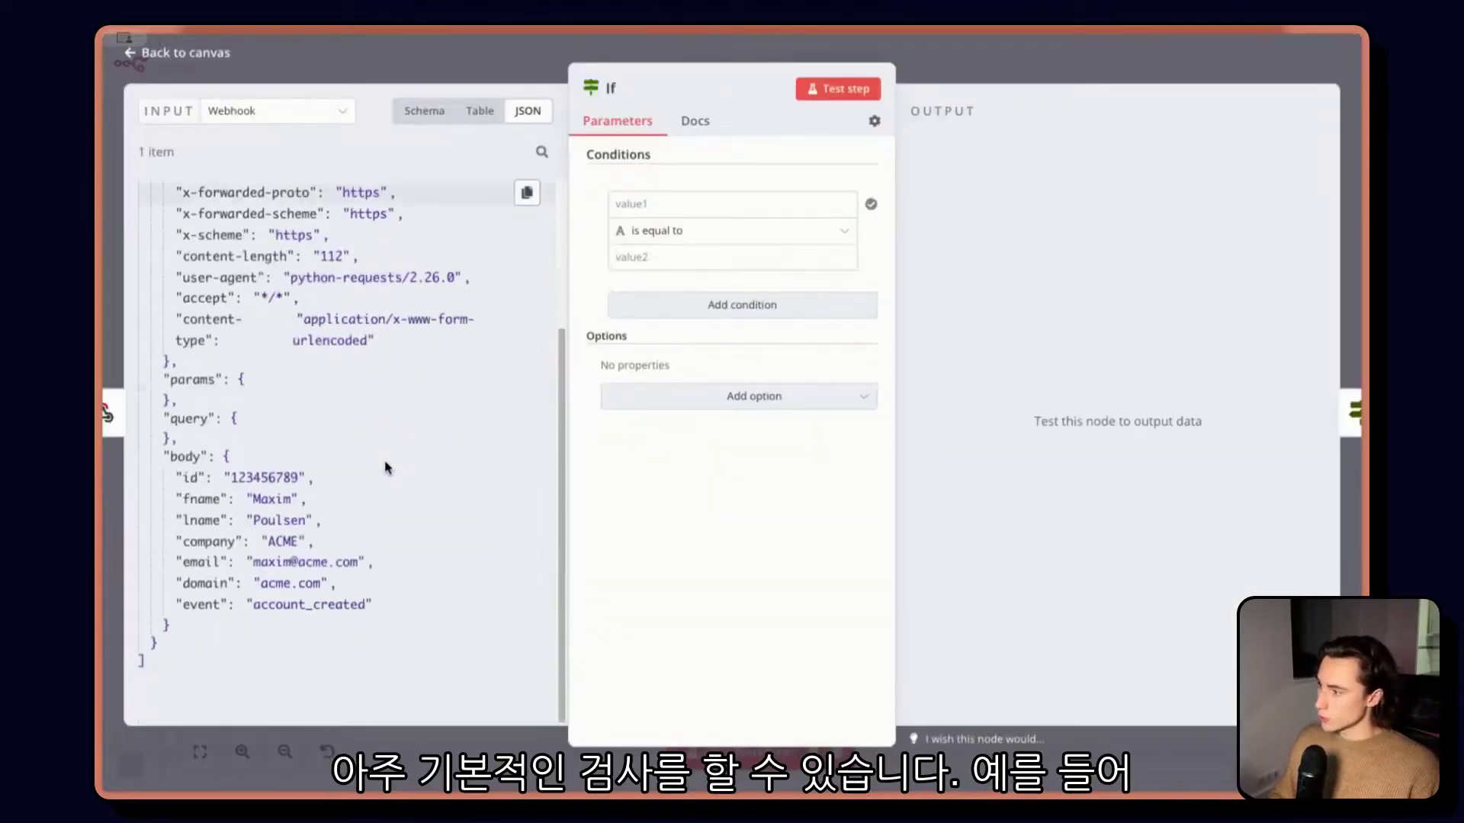
left_click_drag(200, 562, 659, 210)
left_click(686, 231)
left_click(736, 232)
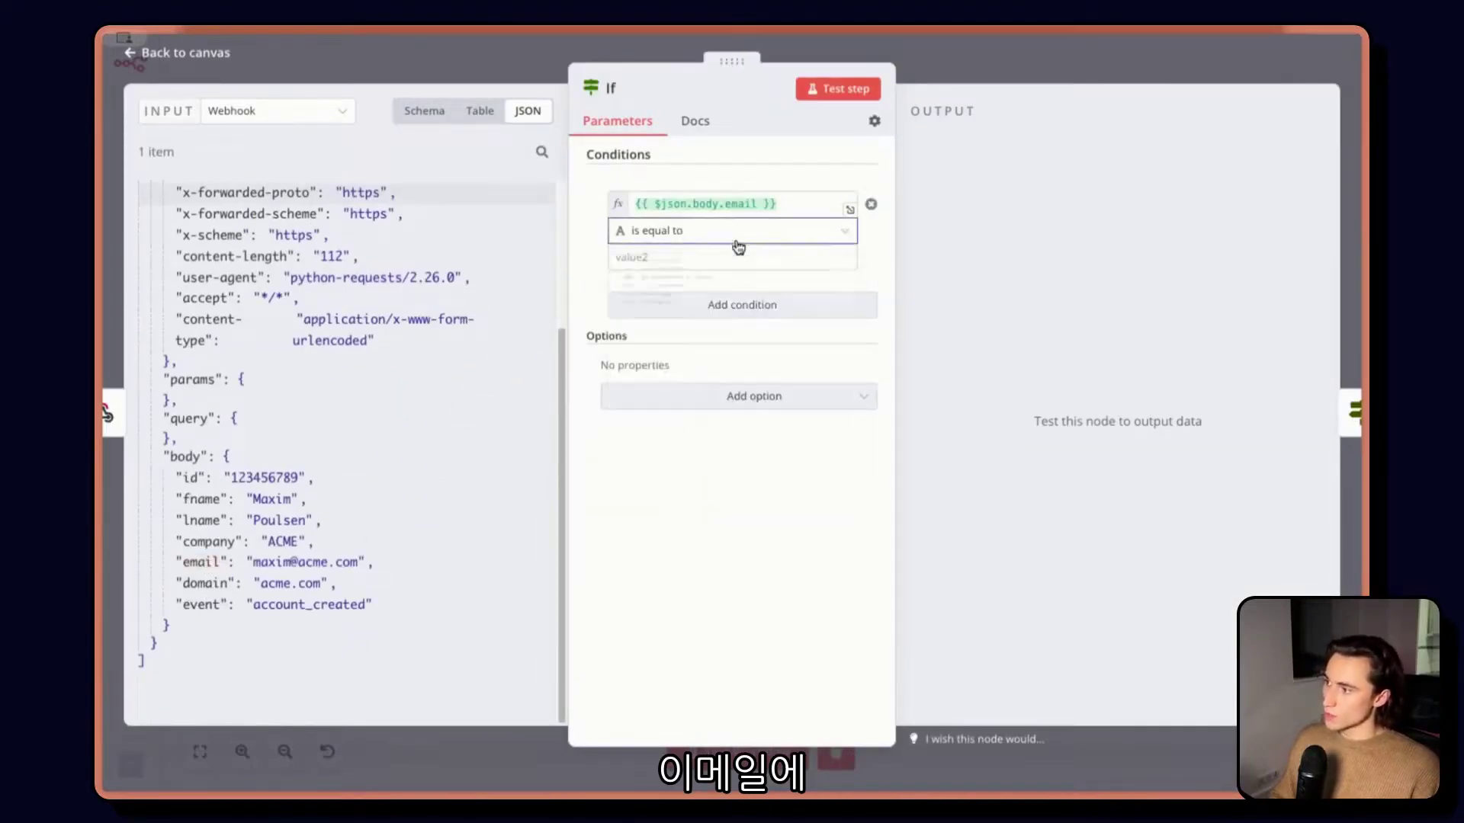
left_click(736, 232)
mouse_move(751, 273)
left_click(901, 402)
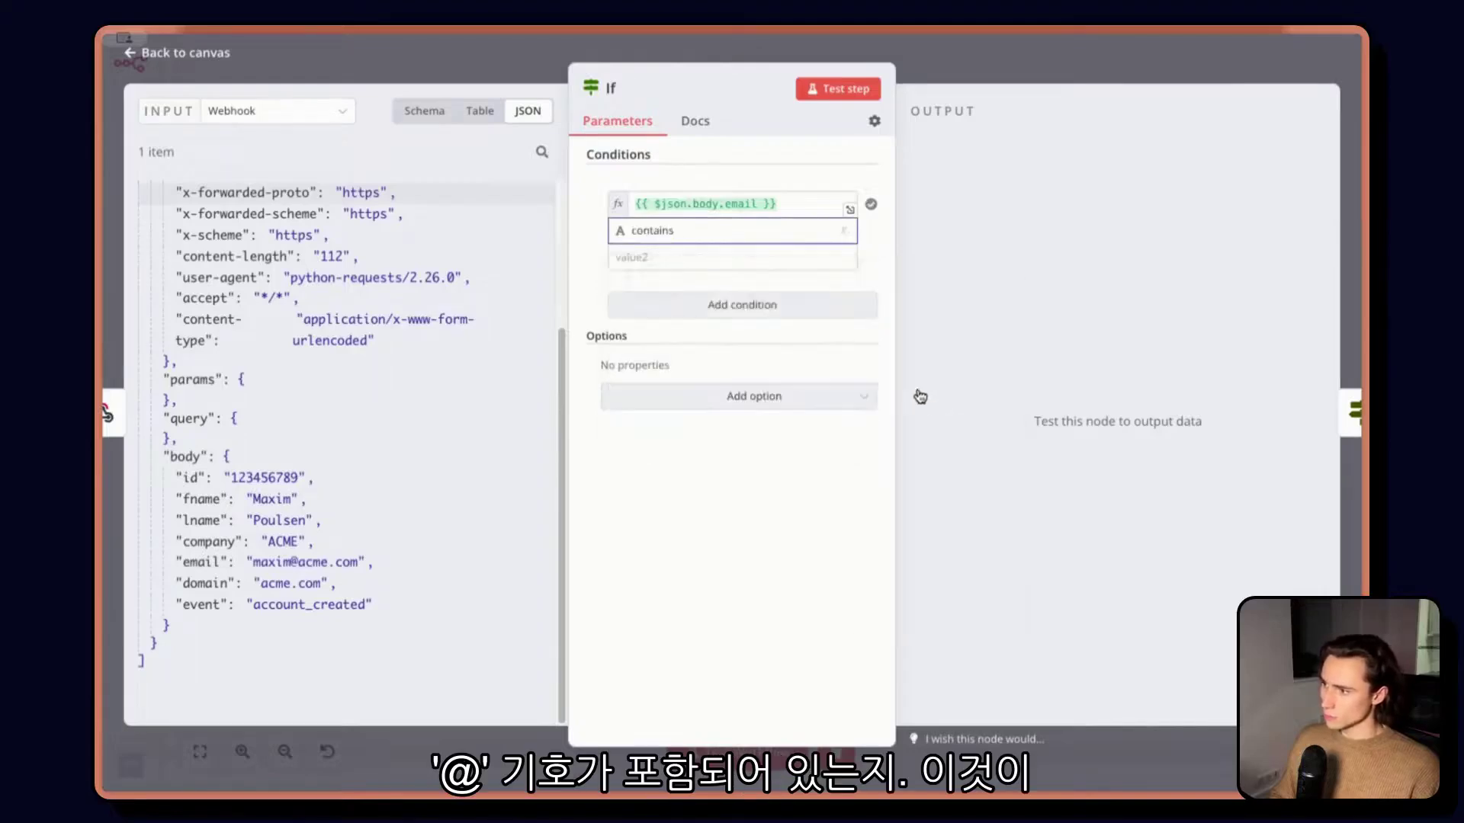
left_click(724, 260)
type("@")
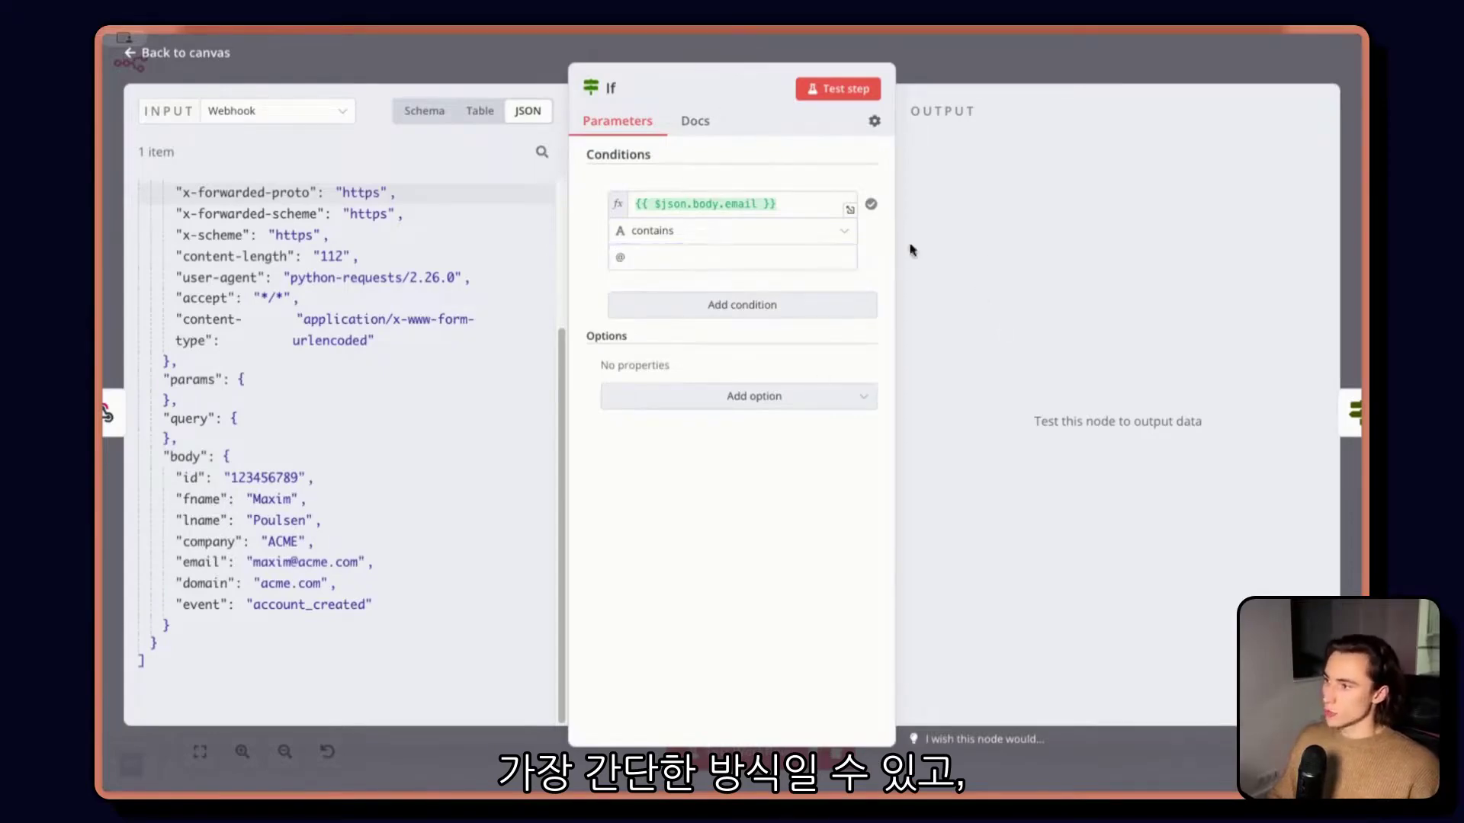
left_click(750, 231)
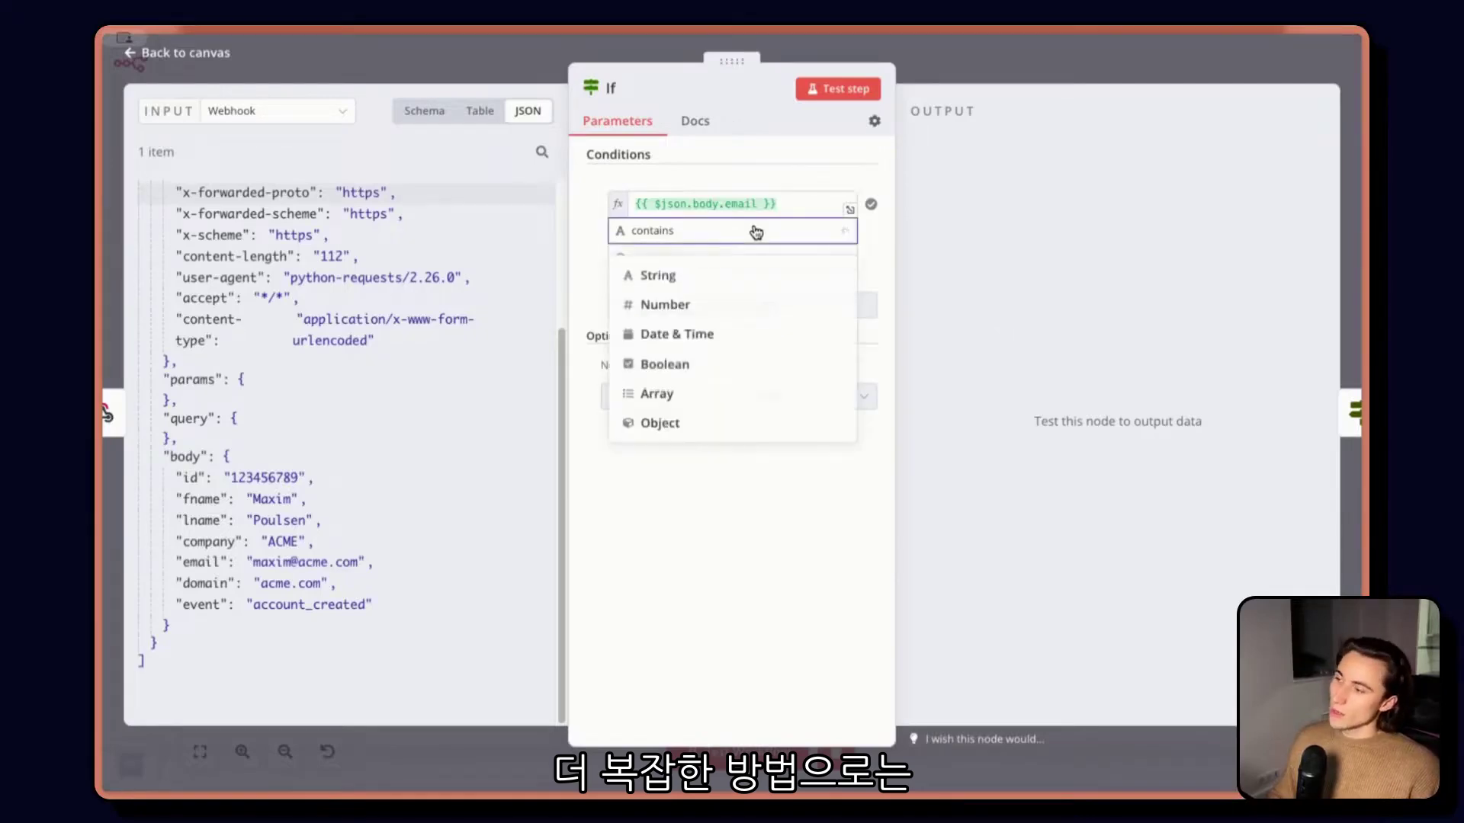
mouse_move(747, 279)
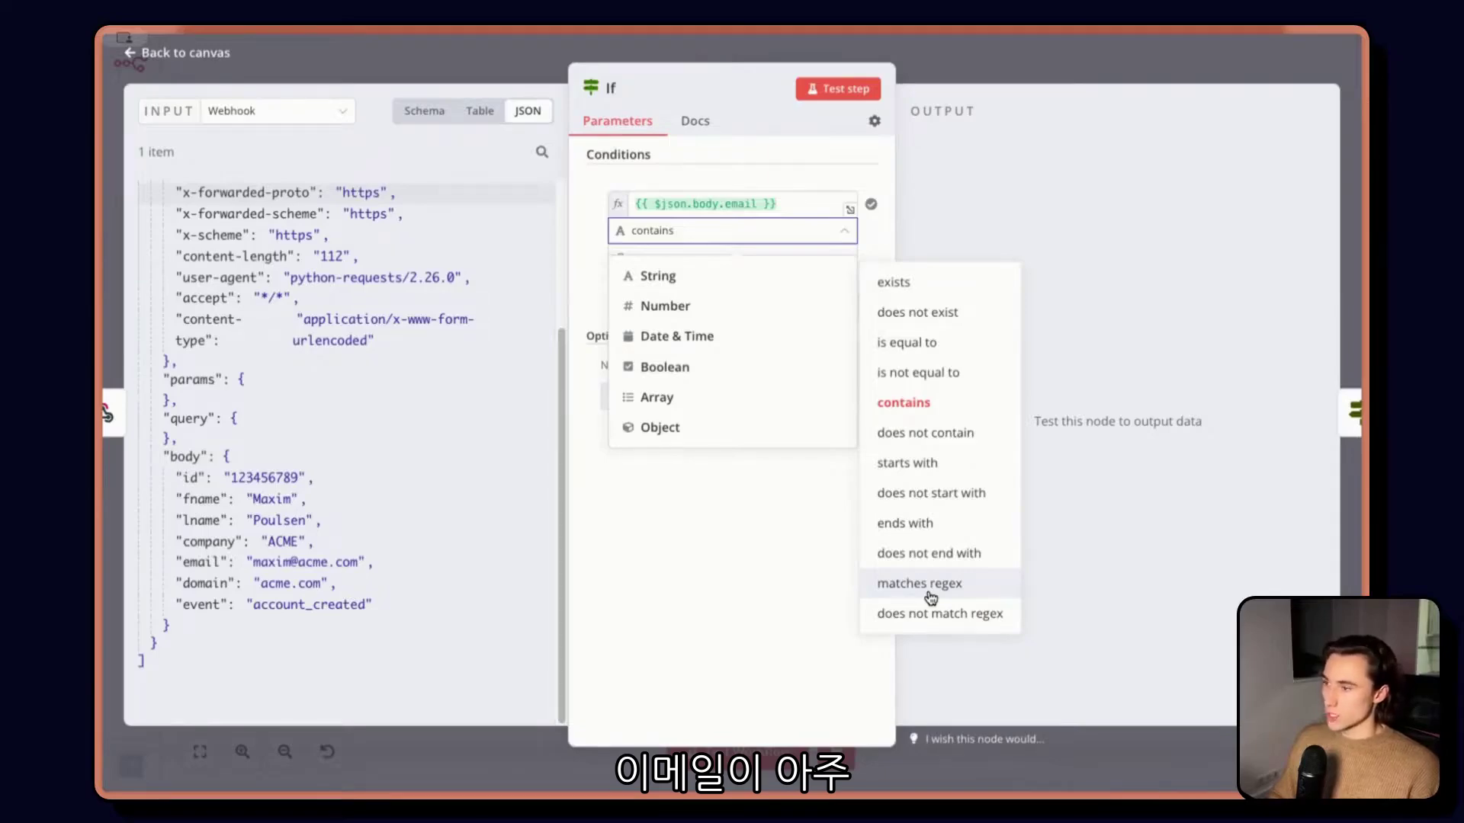
left_click(973, 78)
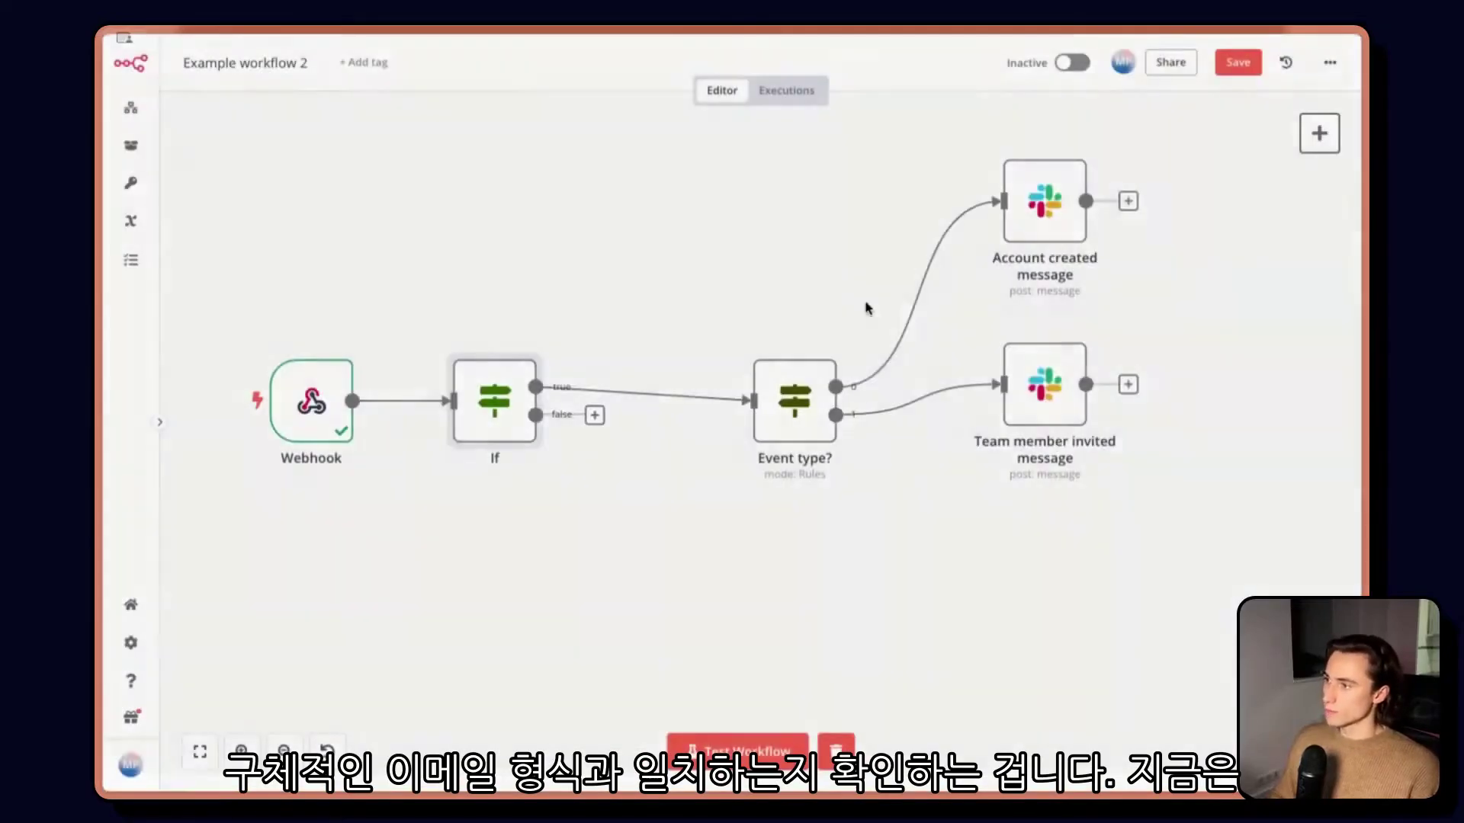
Step: Rename the If node as "Email valid?" and return to the canvas
double_click(495, 401)
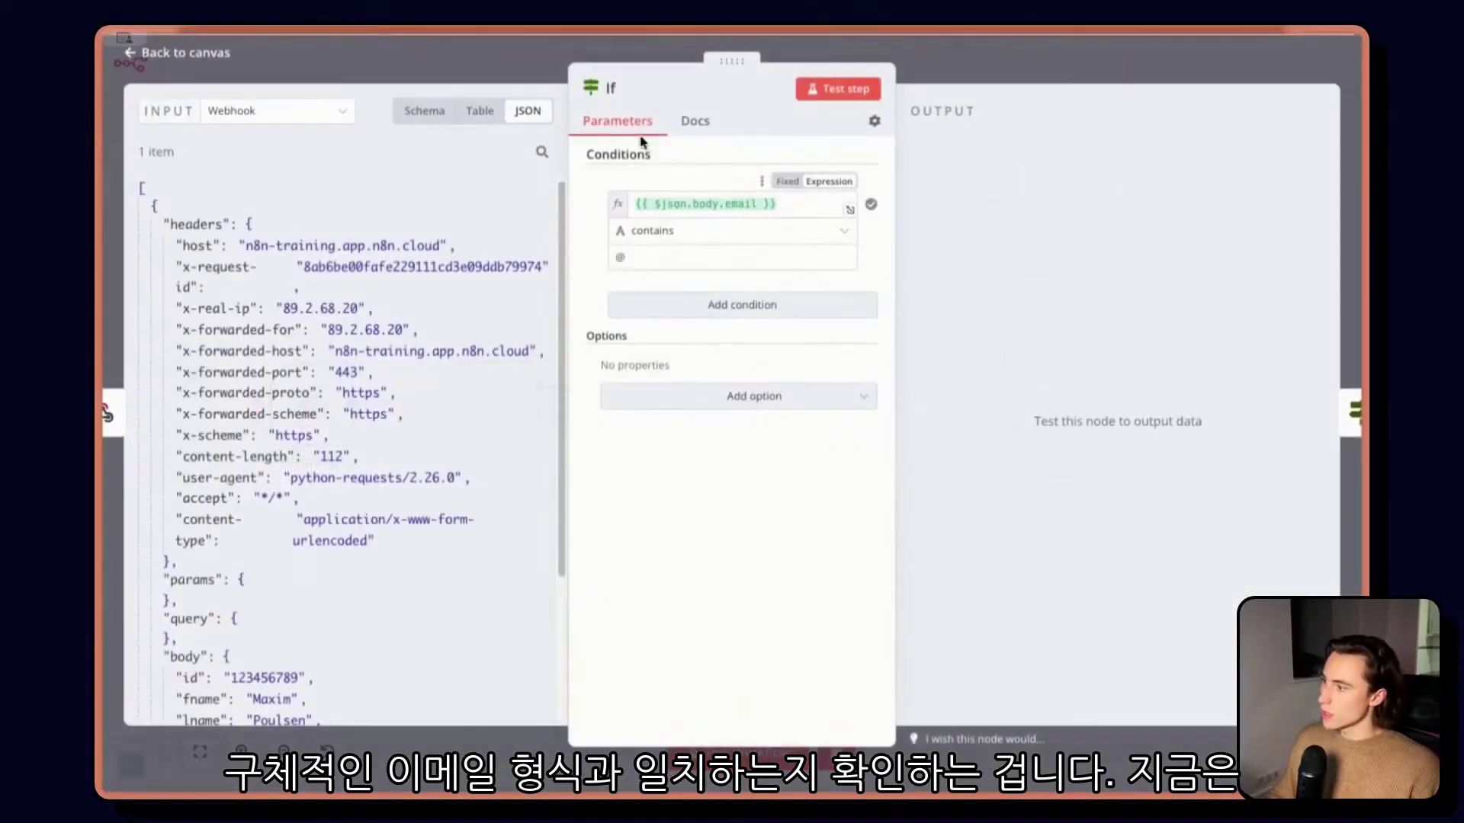
left_click(618, 90)
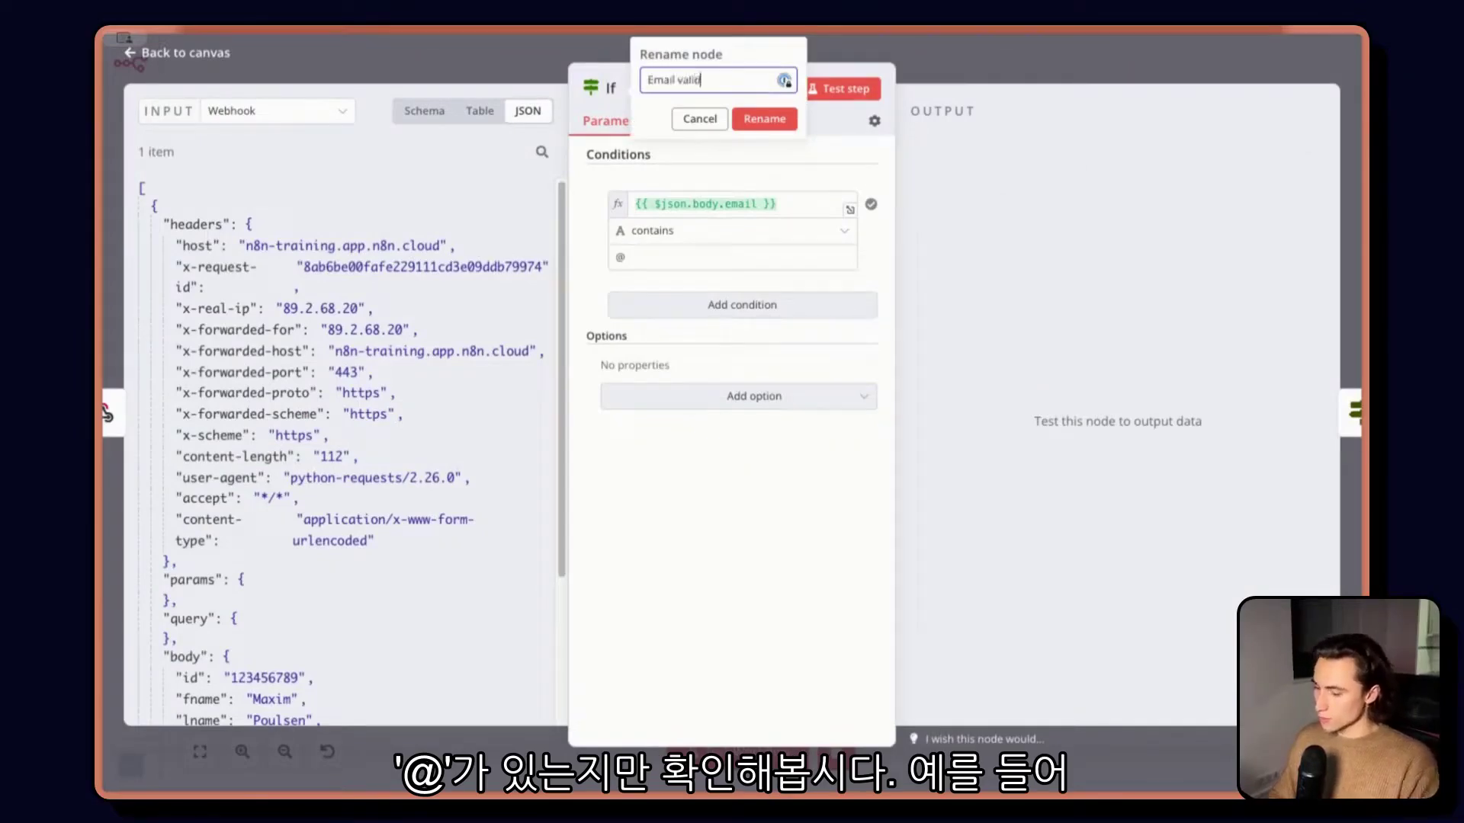
key("Return")
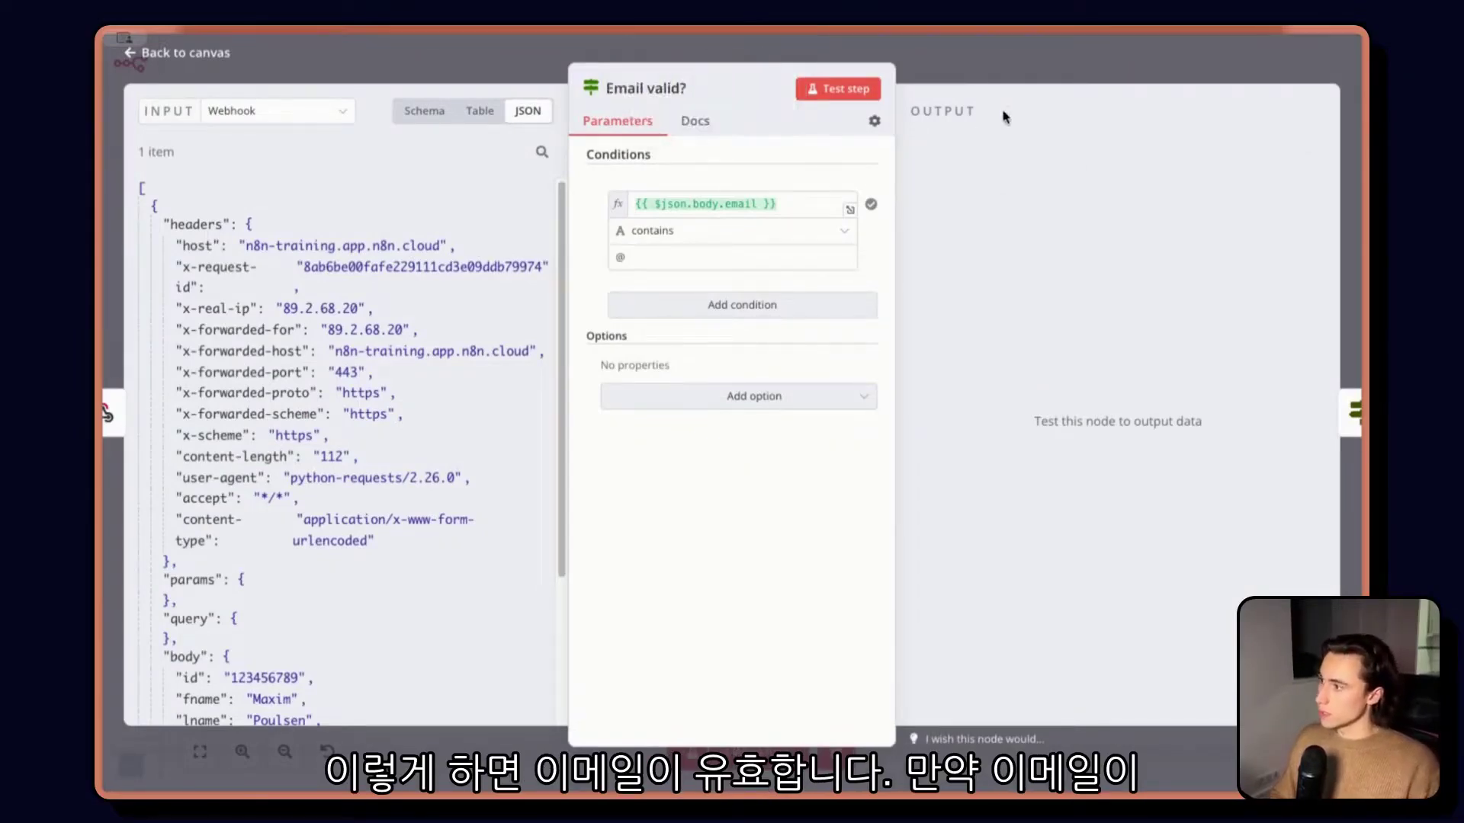
key("Escape")
Step: Move the Event type? node and both Slack message nodes together higher up on the canvas
left_click_drag(744, 185, 1151, 640)
left_click_drag(816, 487, 816, 321)
left_click(915, 486)
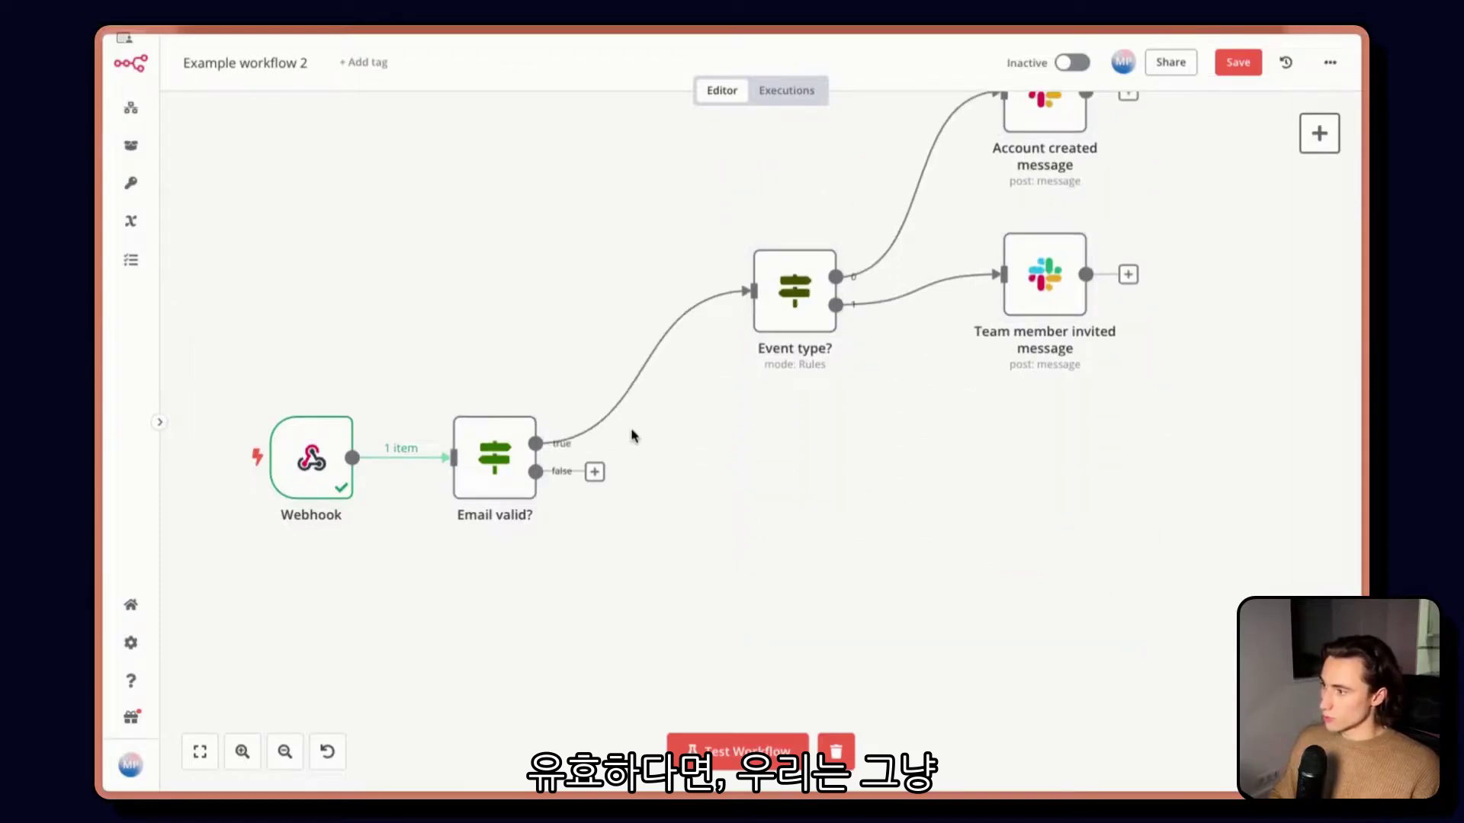
Step: Add a Stop and Error node to the false output of the Email valid? node
left_click_drag(594, 472, 753, 588)
type("stop")
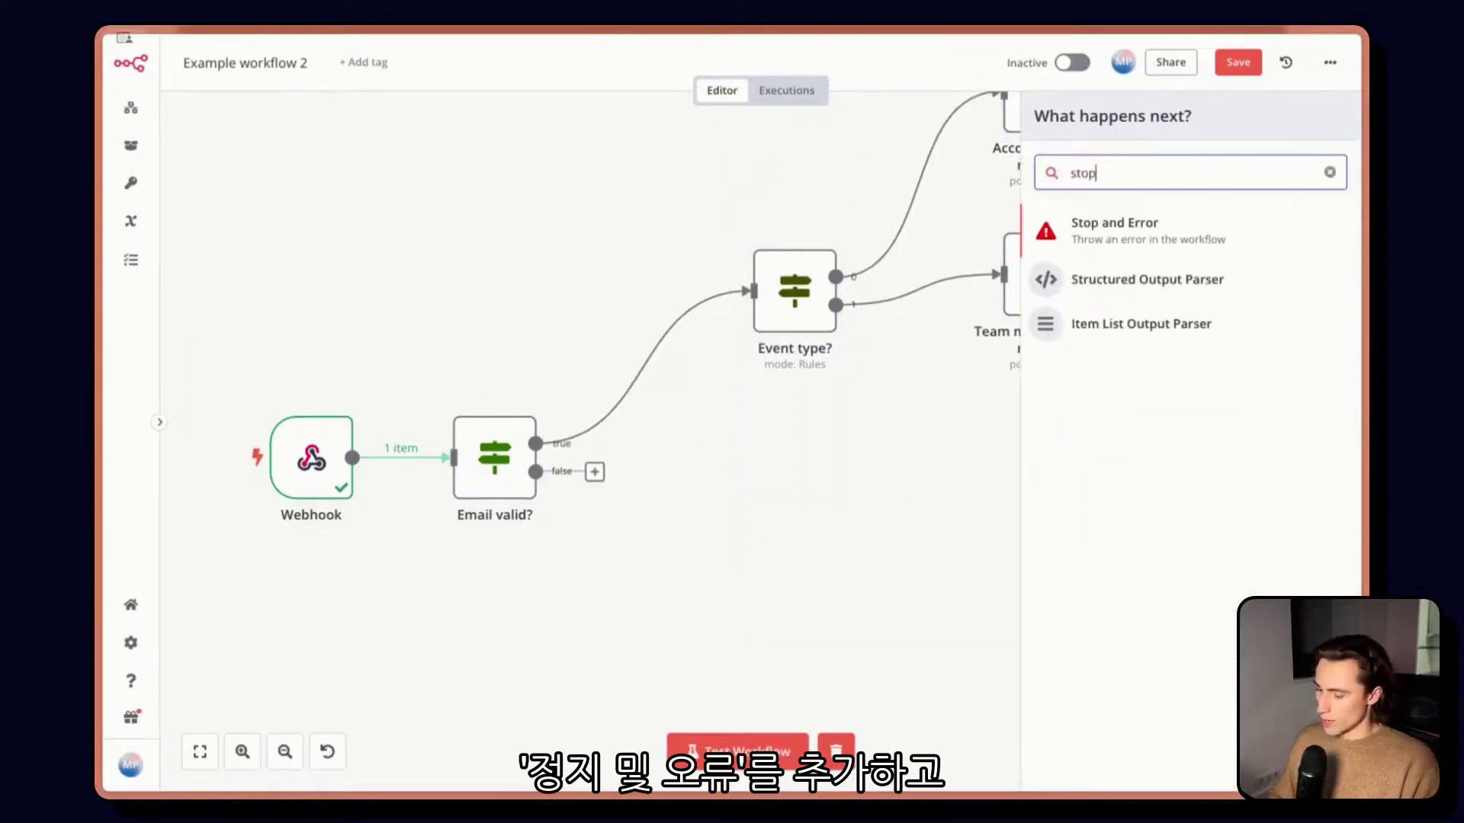
key("Return")
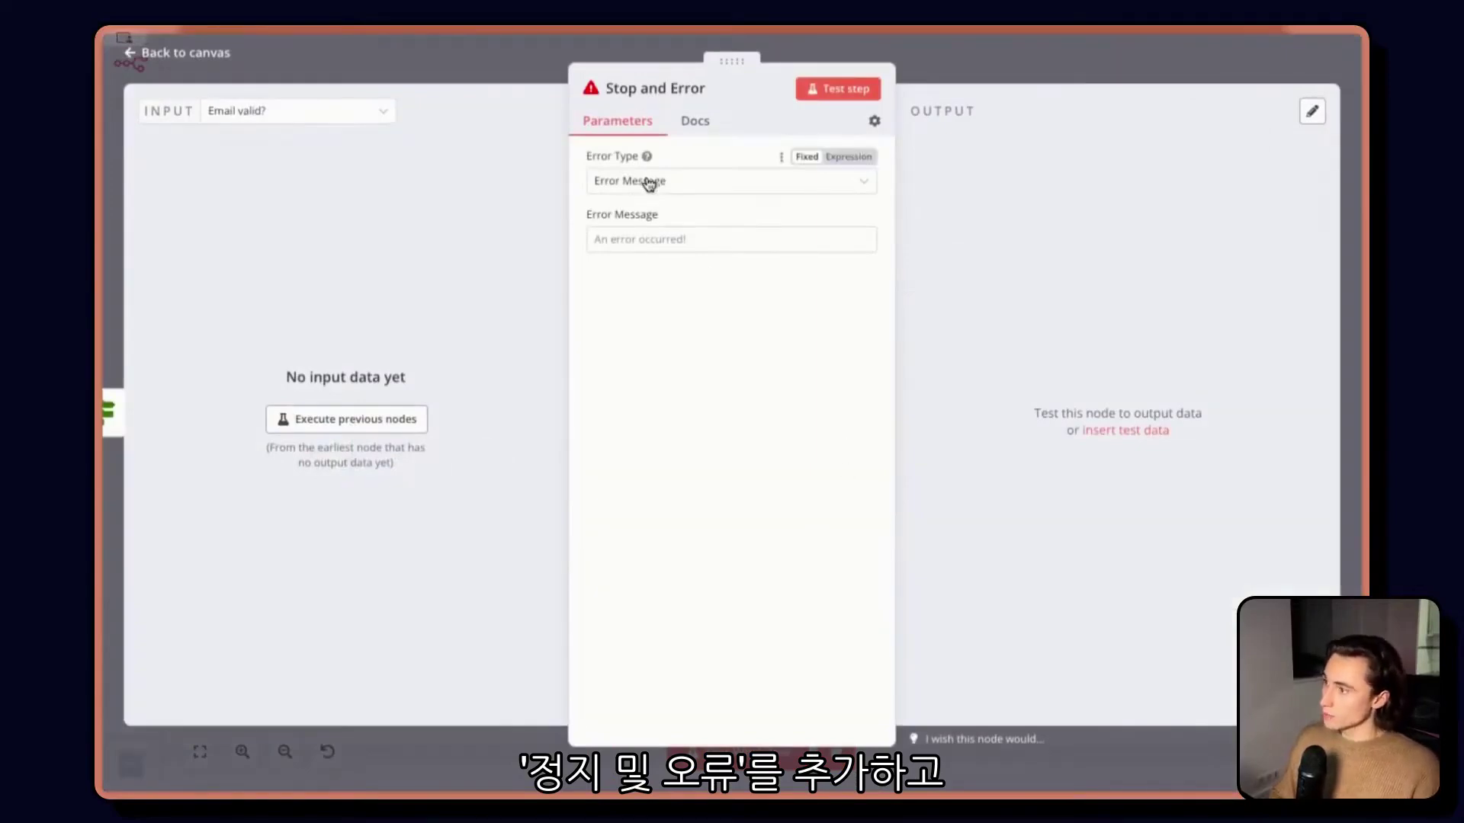
Step: Set the Stop and Error node's error type to Error Message with the text "Invalid email", and return to the canvas
left_click(637, 181)
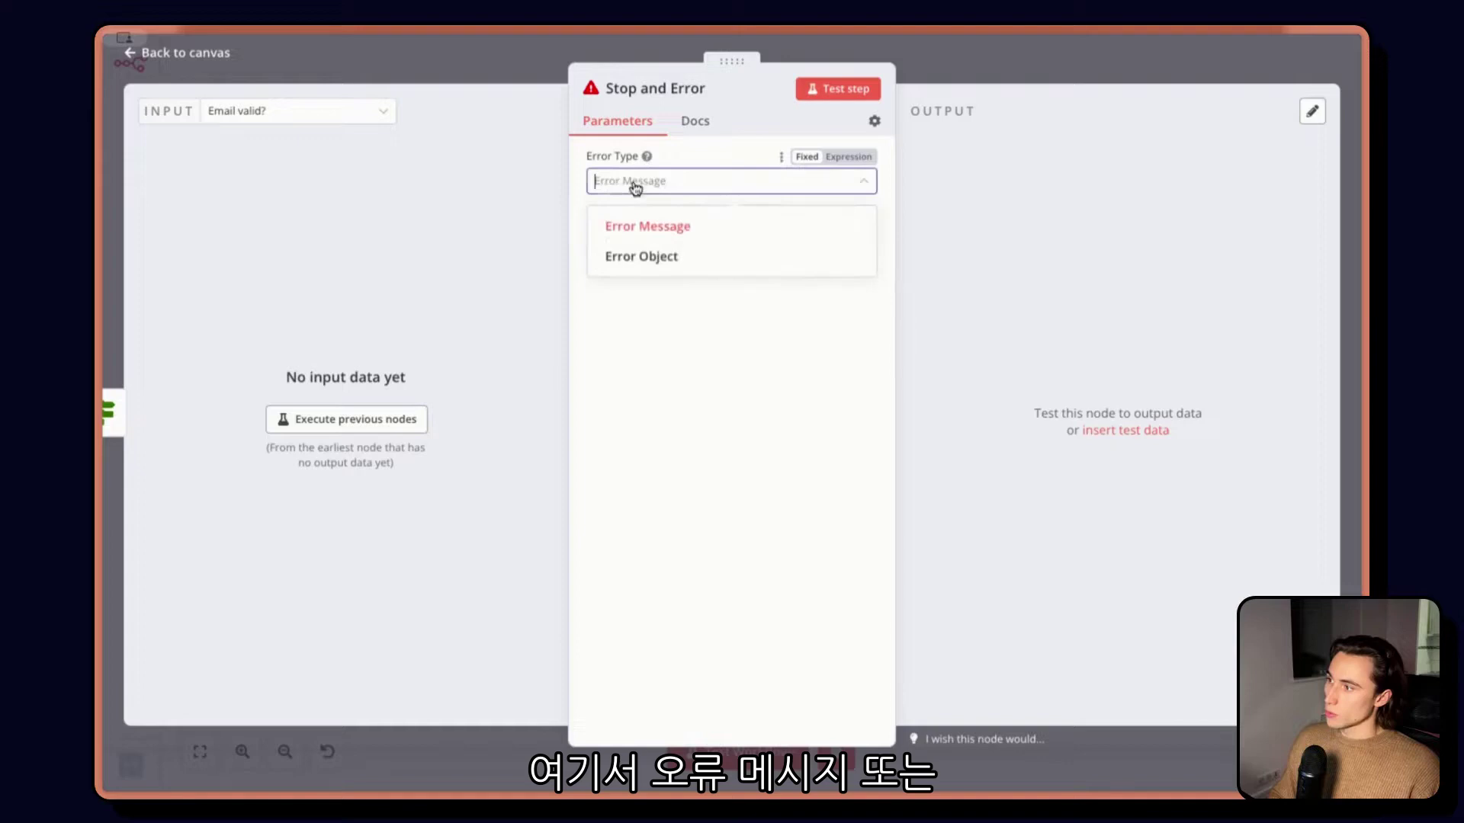
left_click(644, 225)
left_click(635, 241)
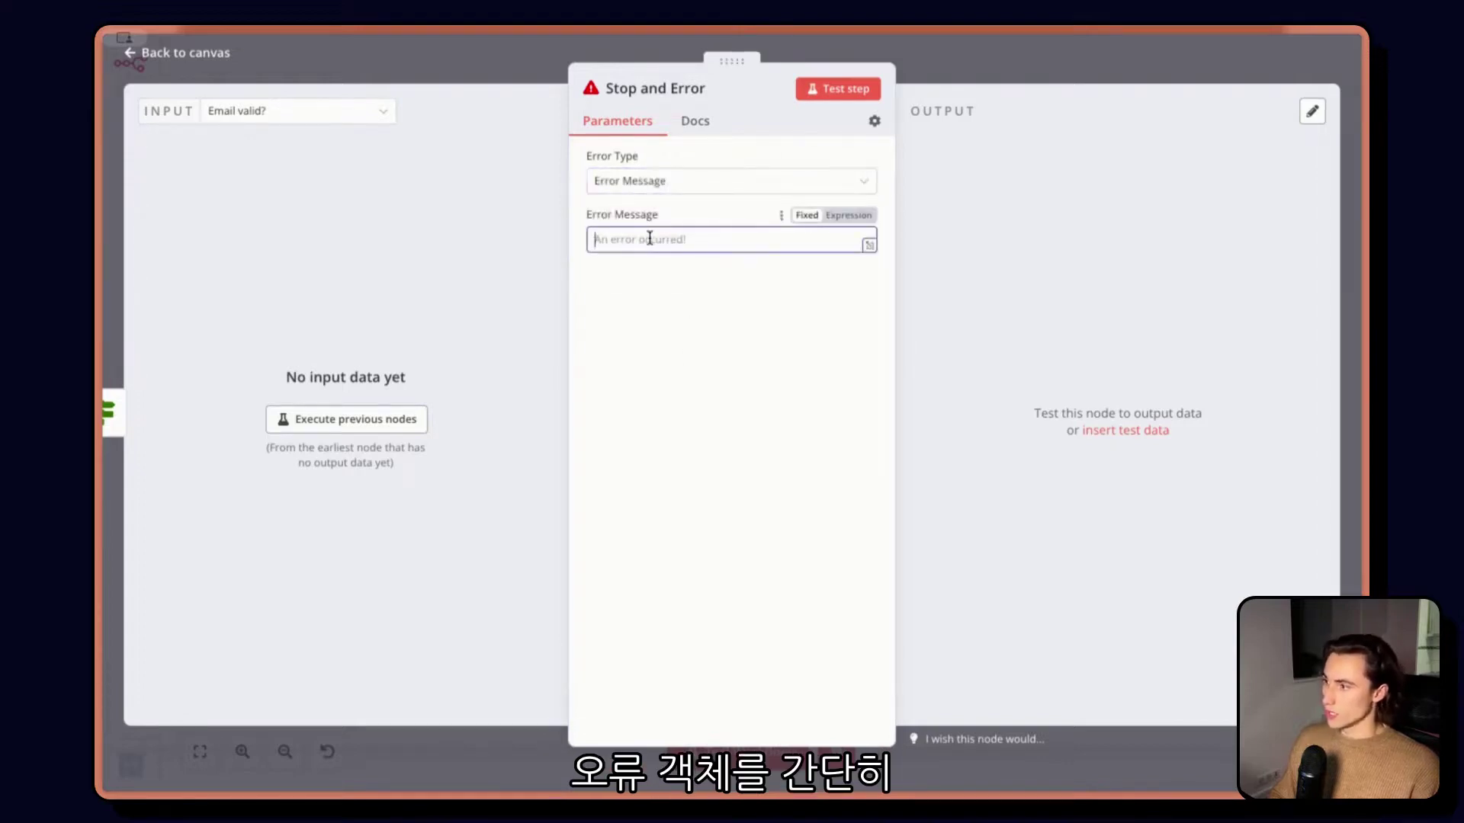
type("Invalid email")
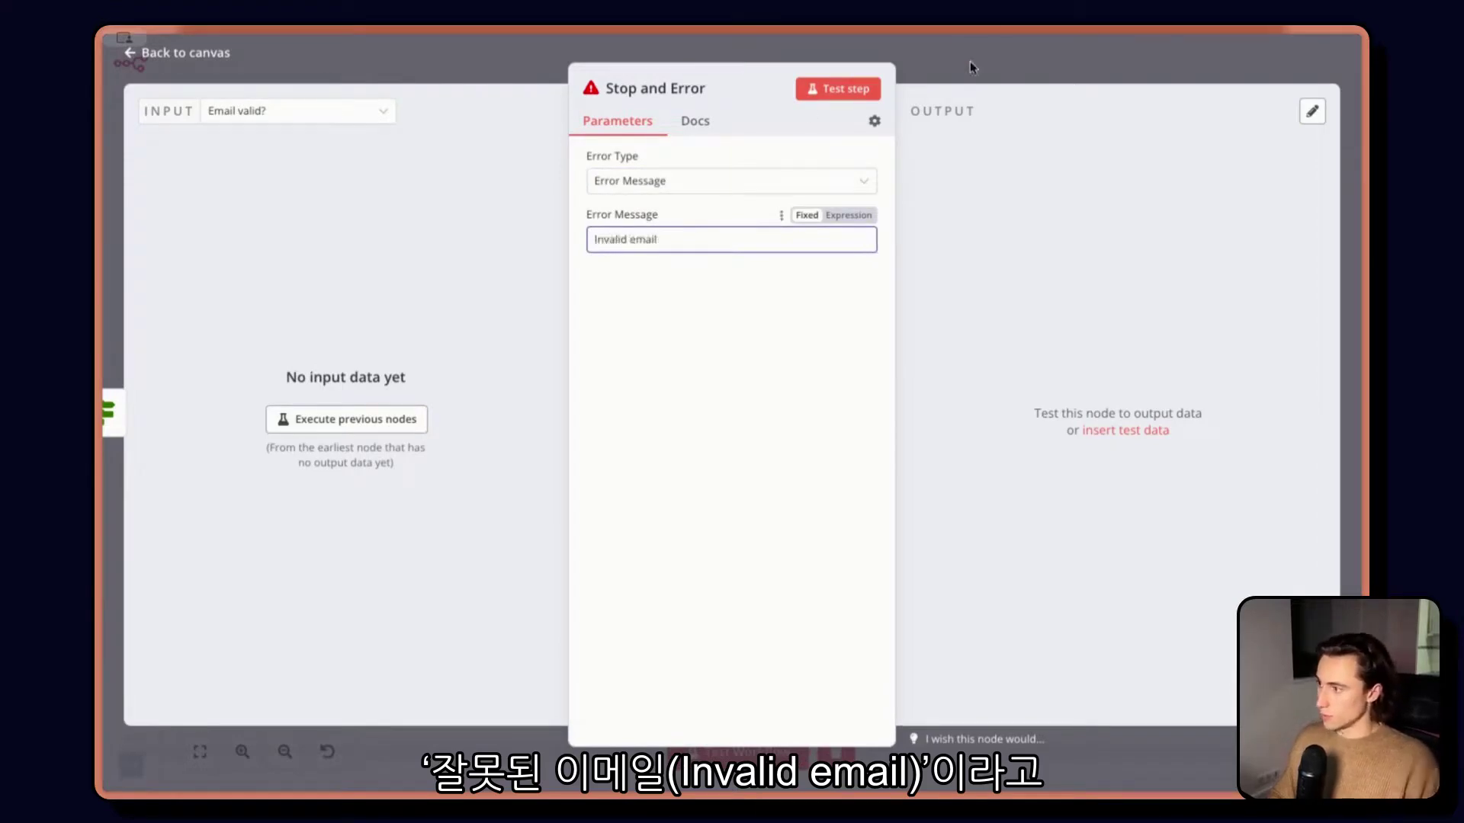
key("Escape")
scroll(977, 450, "down", 2)
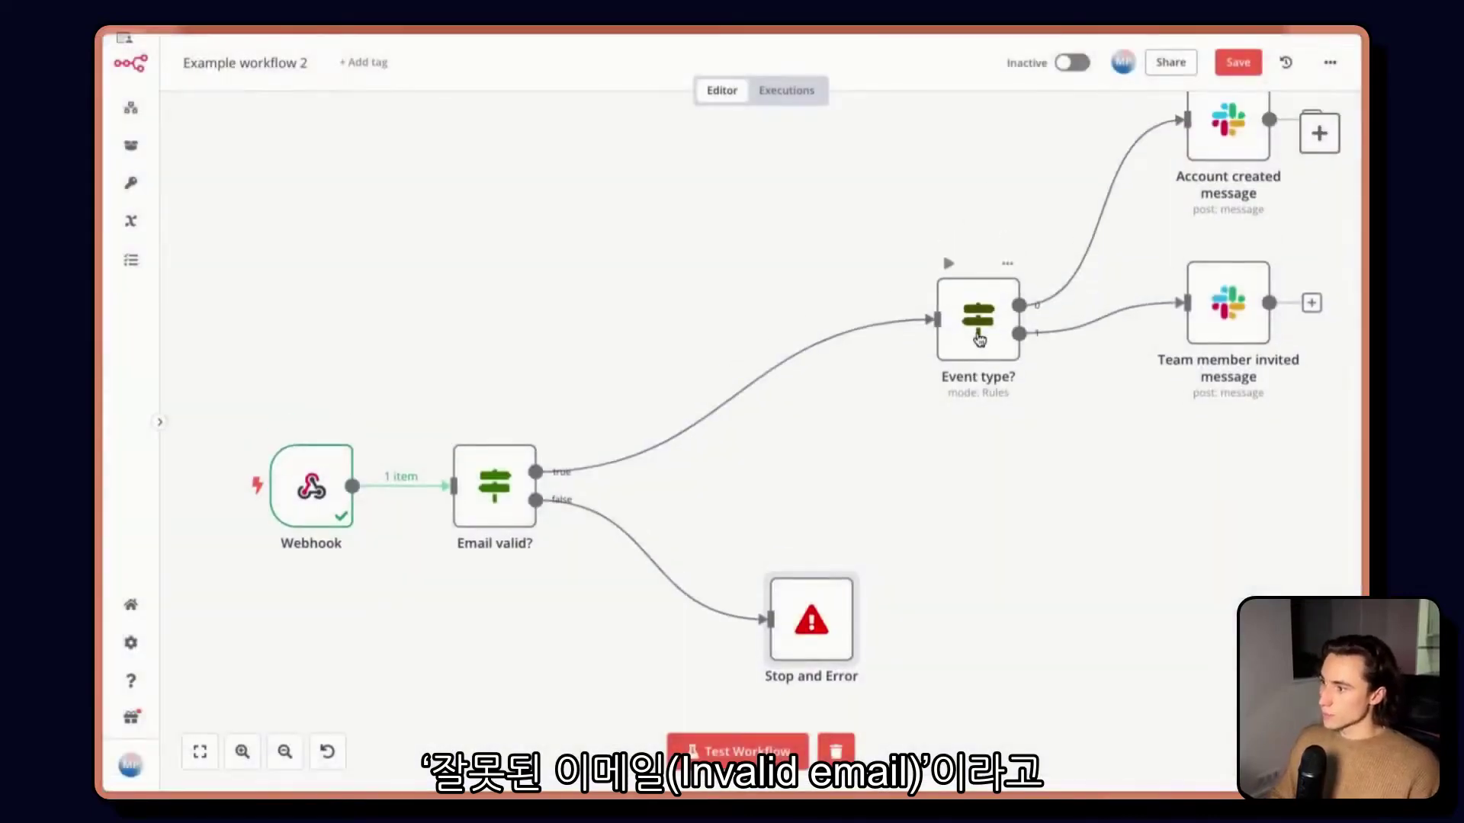
Step: Move the Event type? node and both Slack message nodes closer to Email valid?, and nudge the Team member invited message node slightly upward
left_click_drag(924, 112, 1243, 355)
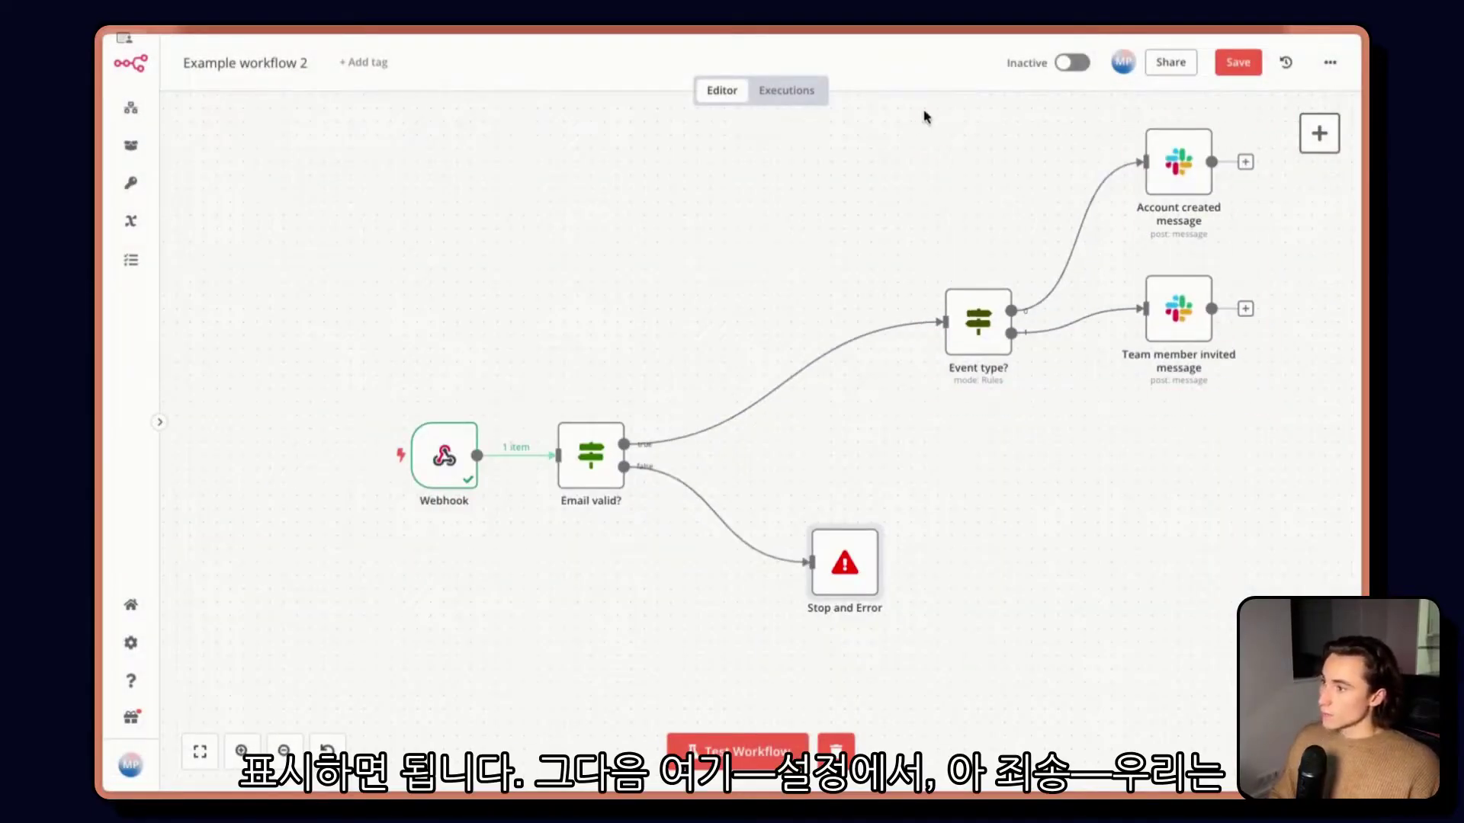
left_click_drag(924, 114, 1265, 399)
left_click_drag(966, 337, 833, 352)
left_click(862, 219)
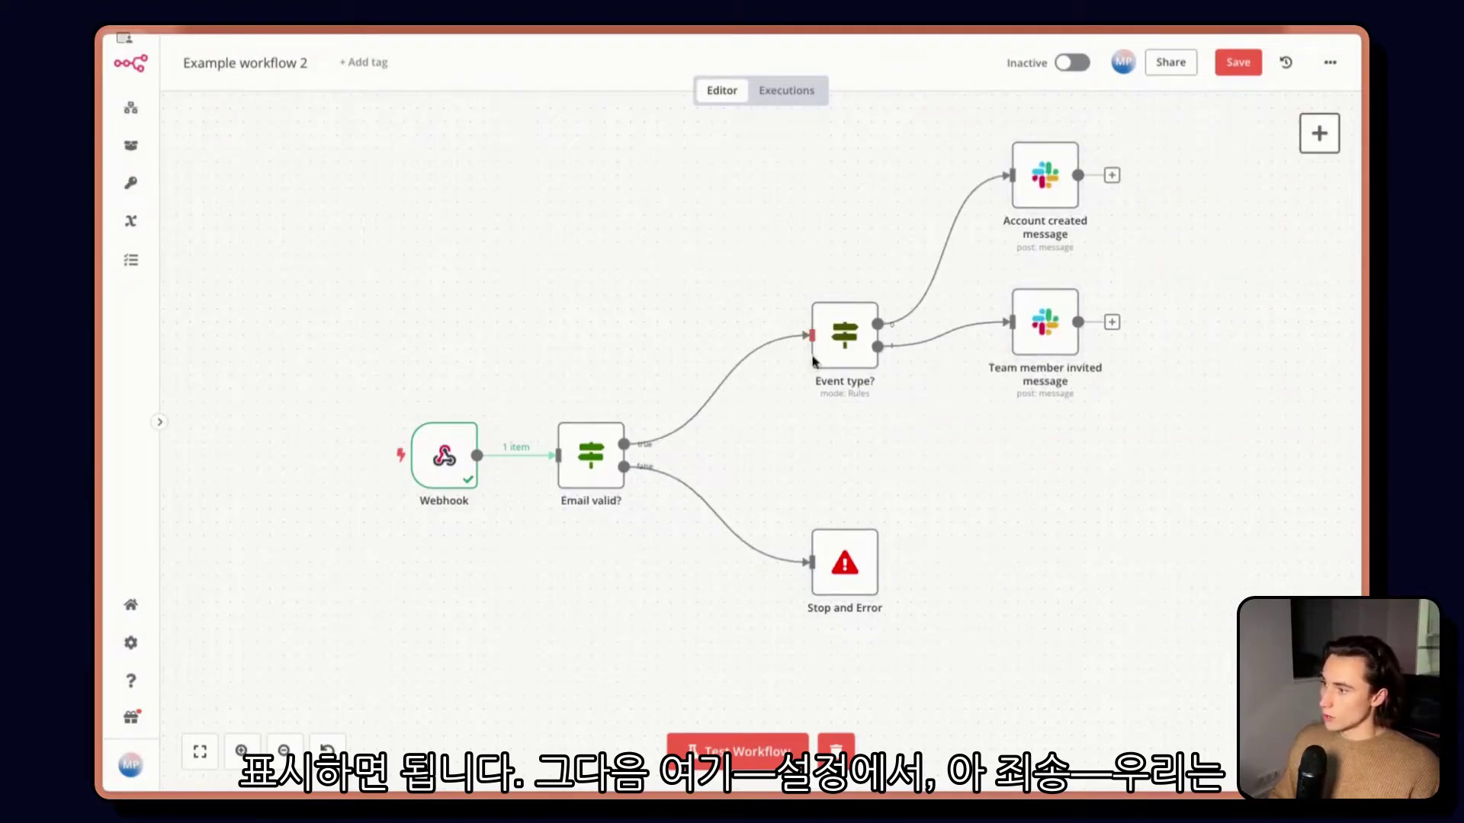
left_click_drag(1046, 347, 1045, 333)
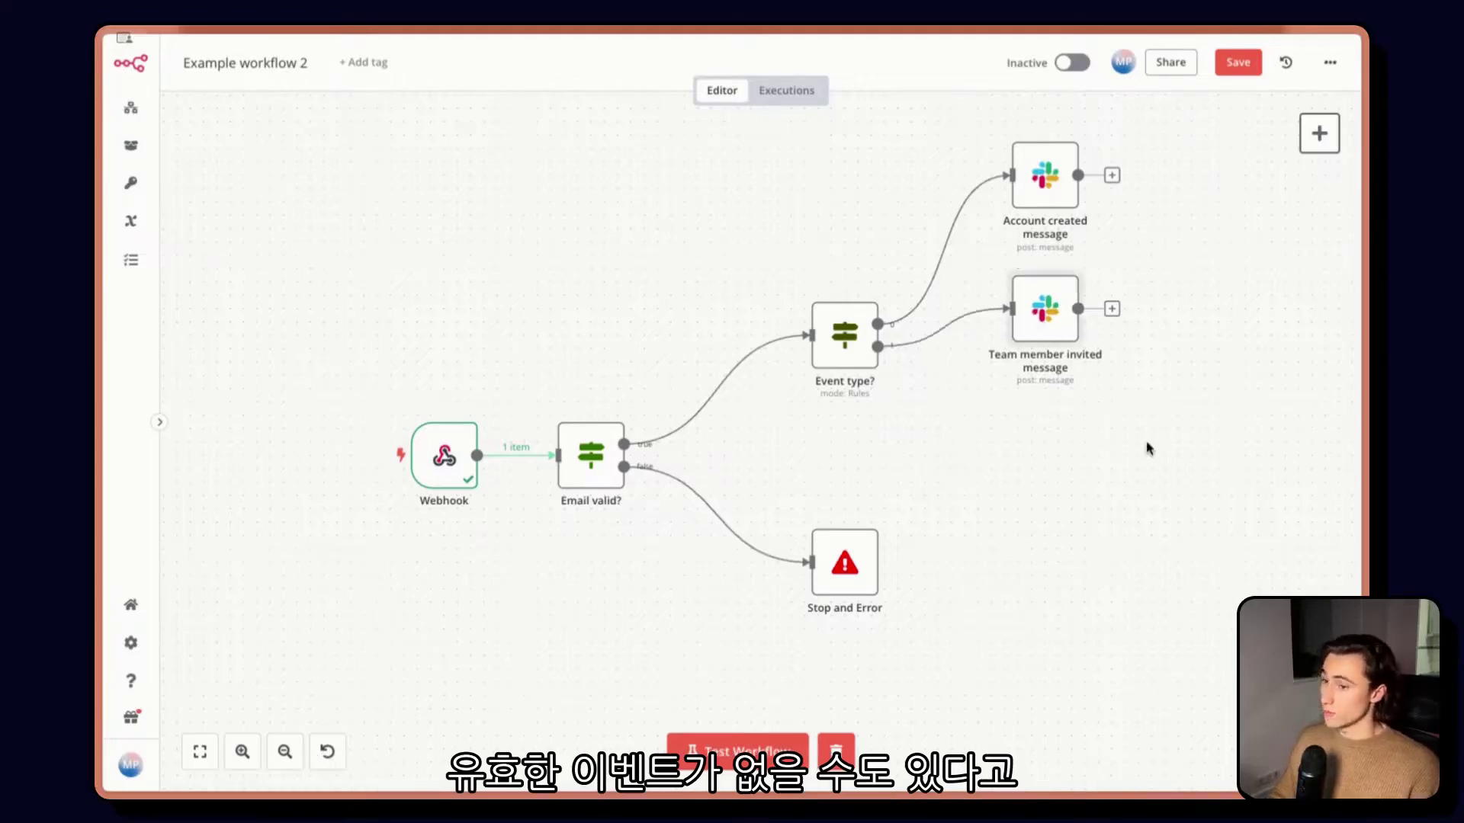
Step: Execute the nodes preceding Event type? and add a routing rule there that matches when {{ $json.body.event }} does not exist
double_click(838, 347)
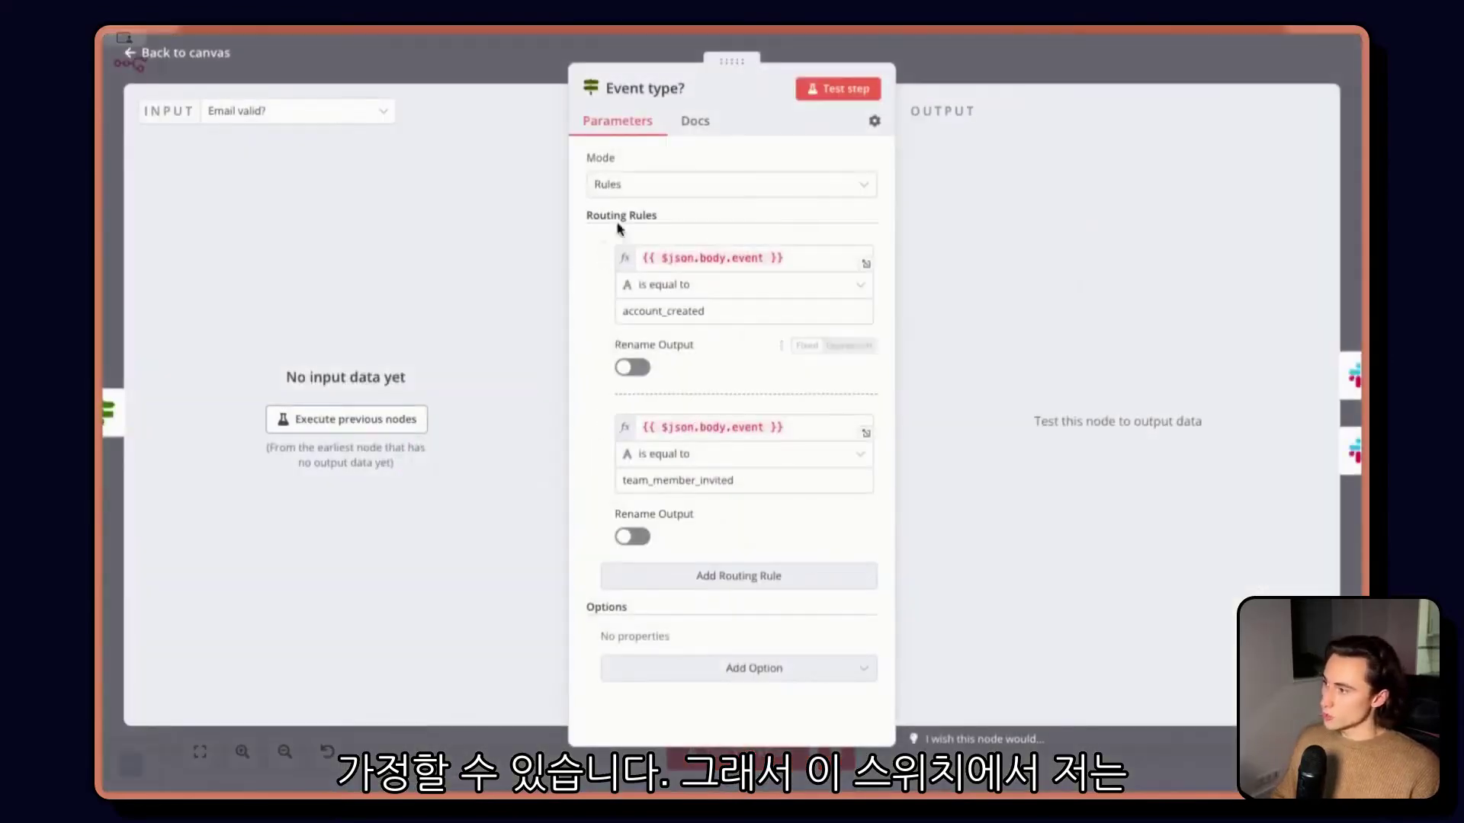
left_click(705, 583)
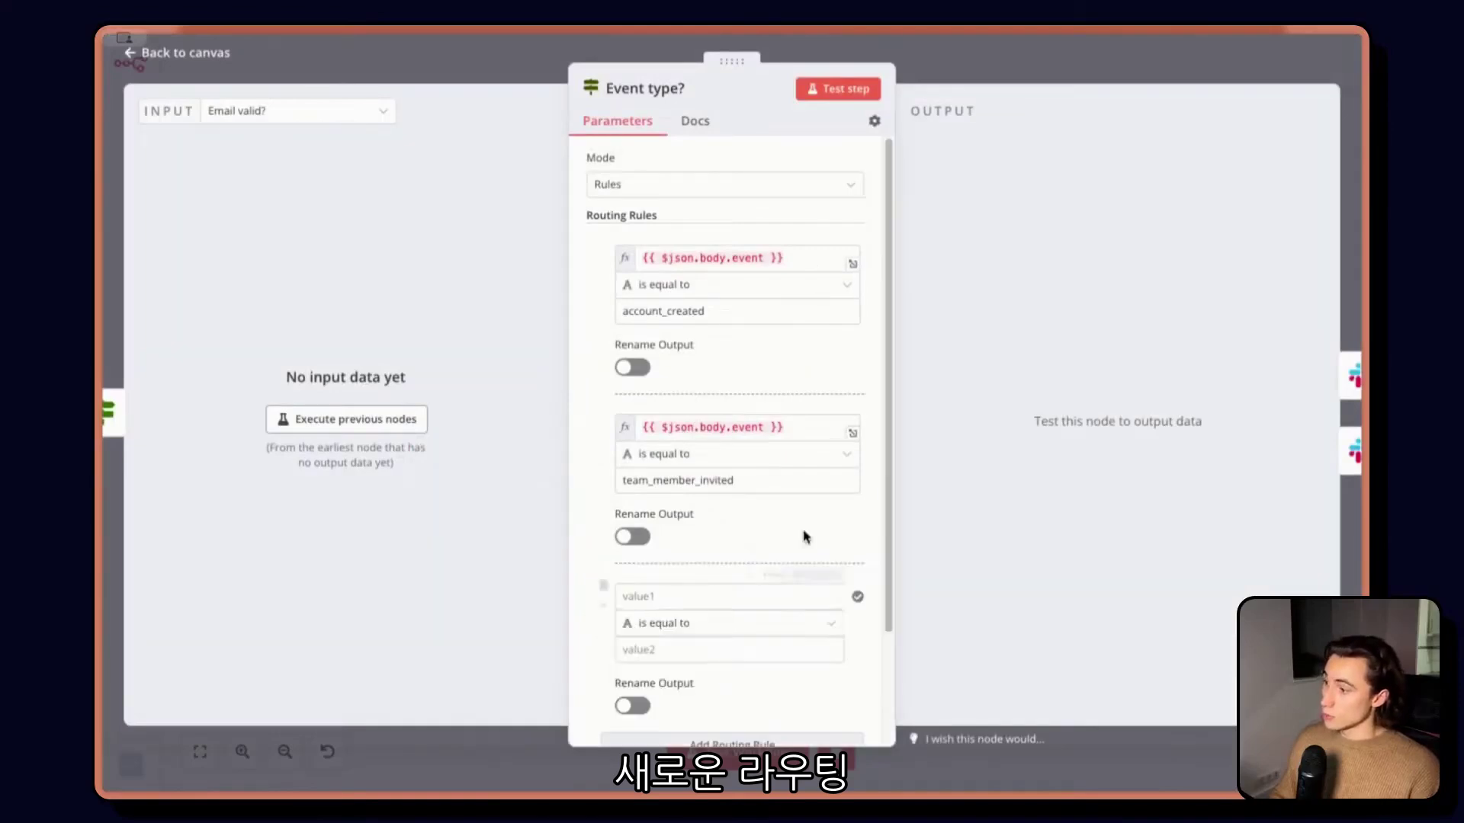
left_click(395, 418)
scroll(763, 516, "down", 3)
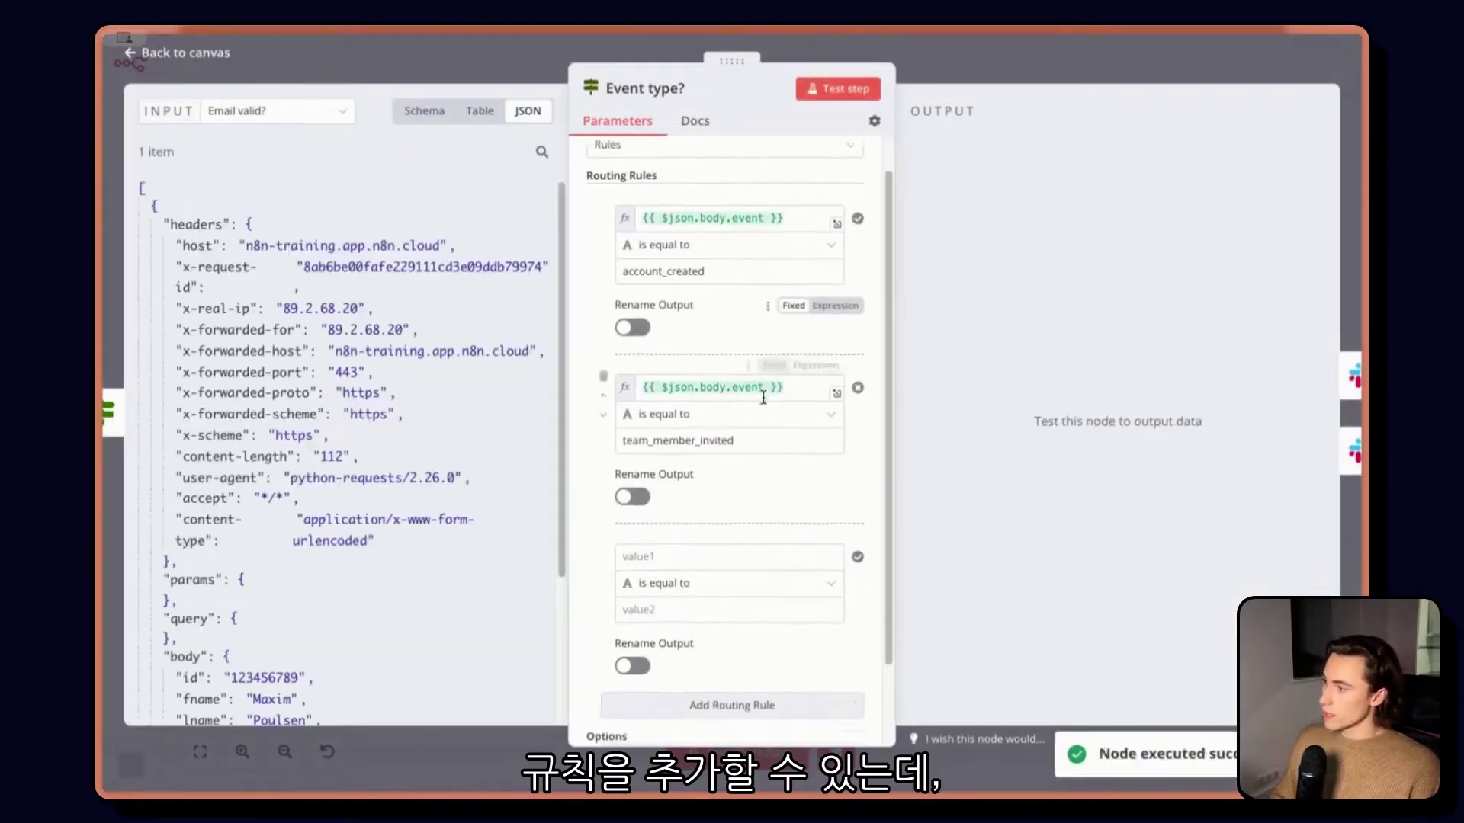
scroll(229, 534, "down", 4)
left_click_drag(196, 605, 686, 460)
left_click(801, 494)
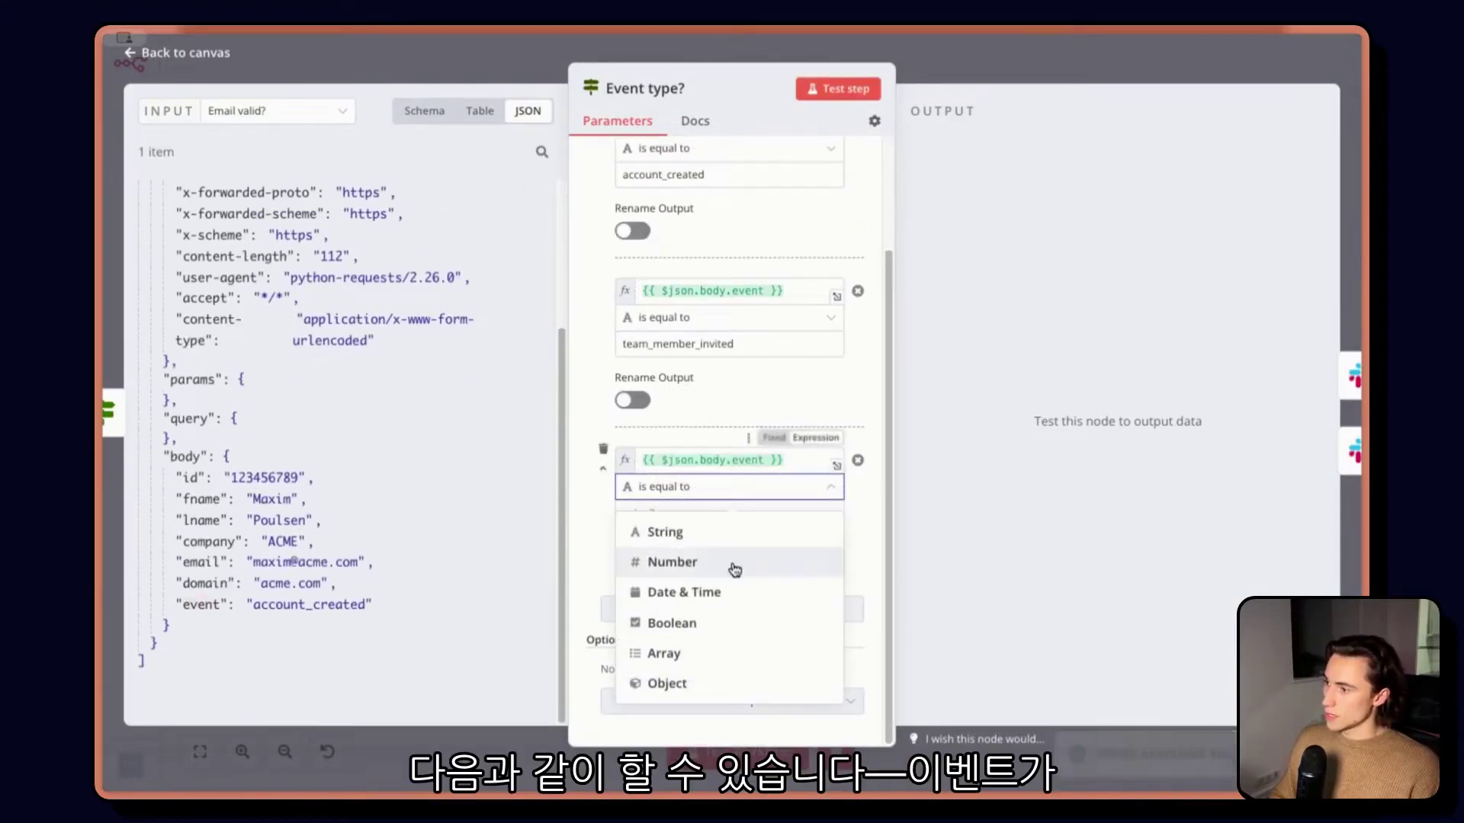
mouse_move(711, 546)
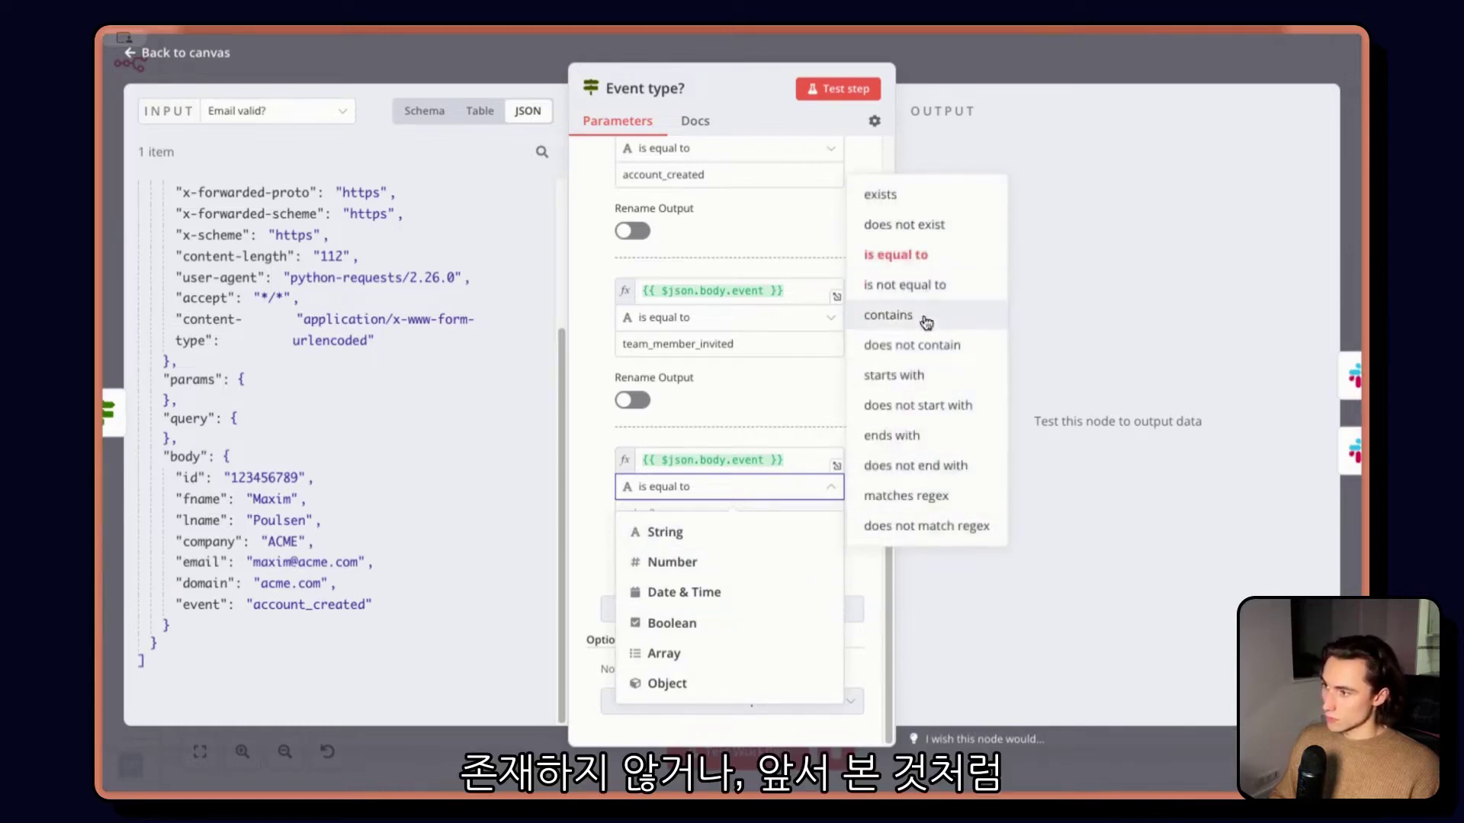
left_click(904, 224)
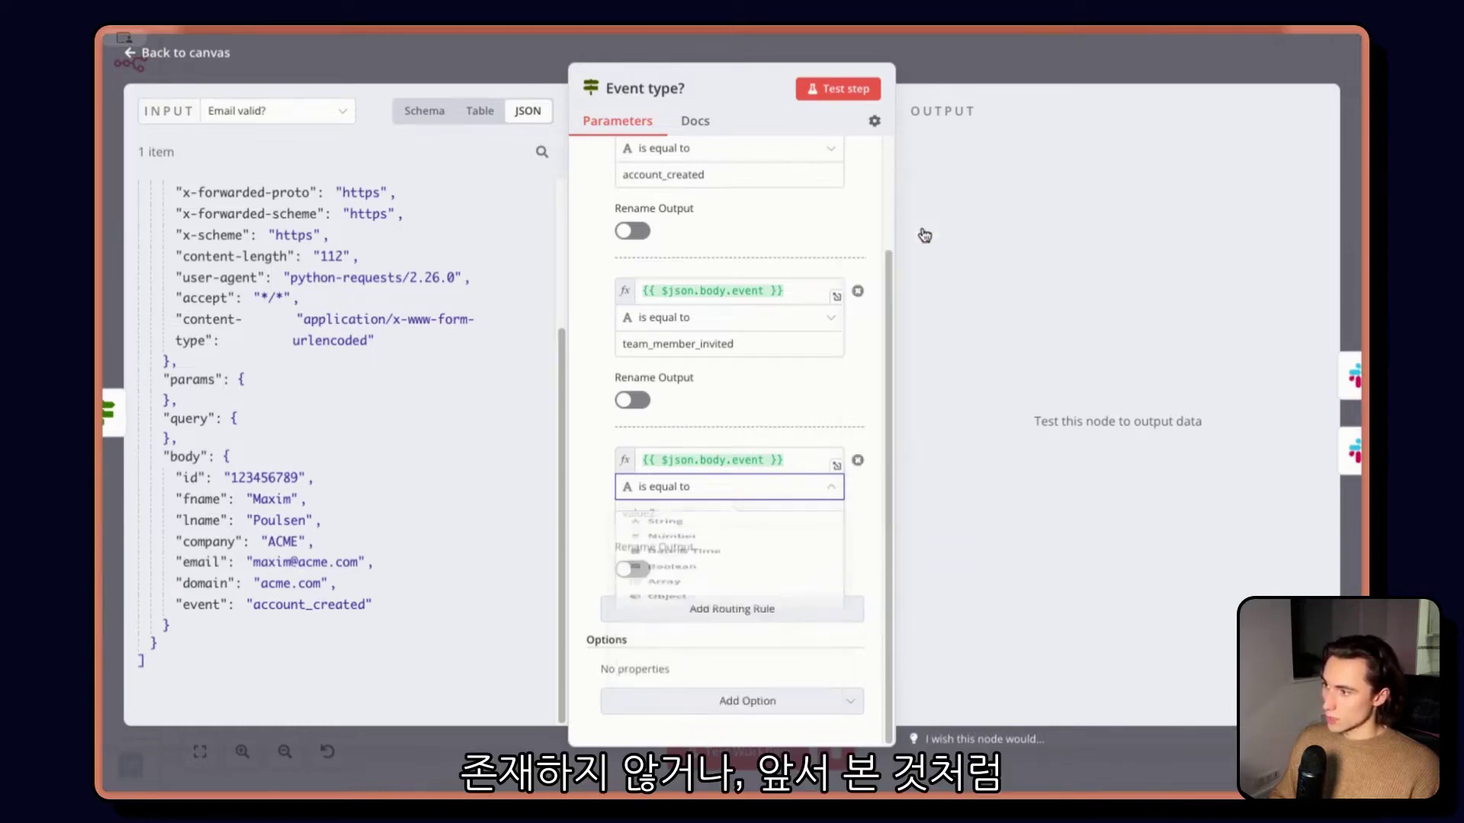
Step: Add a routing rule where {{ $json.body.event }} is equal to an empty string, and return to the canvas
left_click(730, 608)
scroll(733, 503, "down", 3)
left_click(715, 316)
key("ctrl+c")
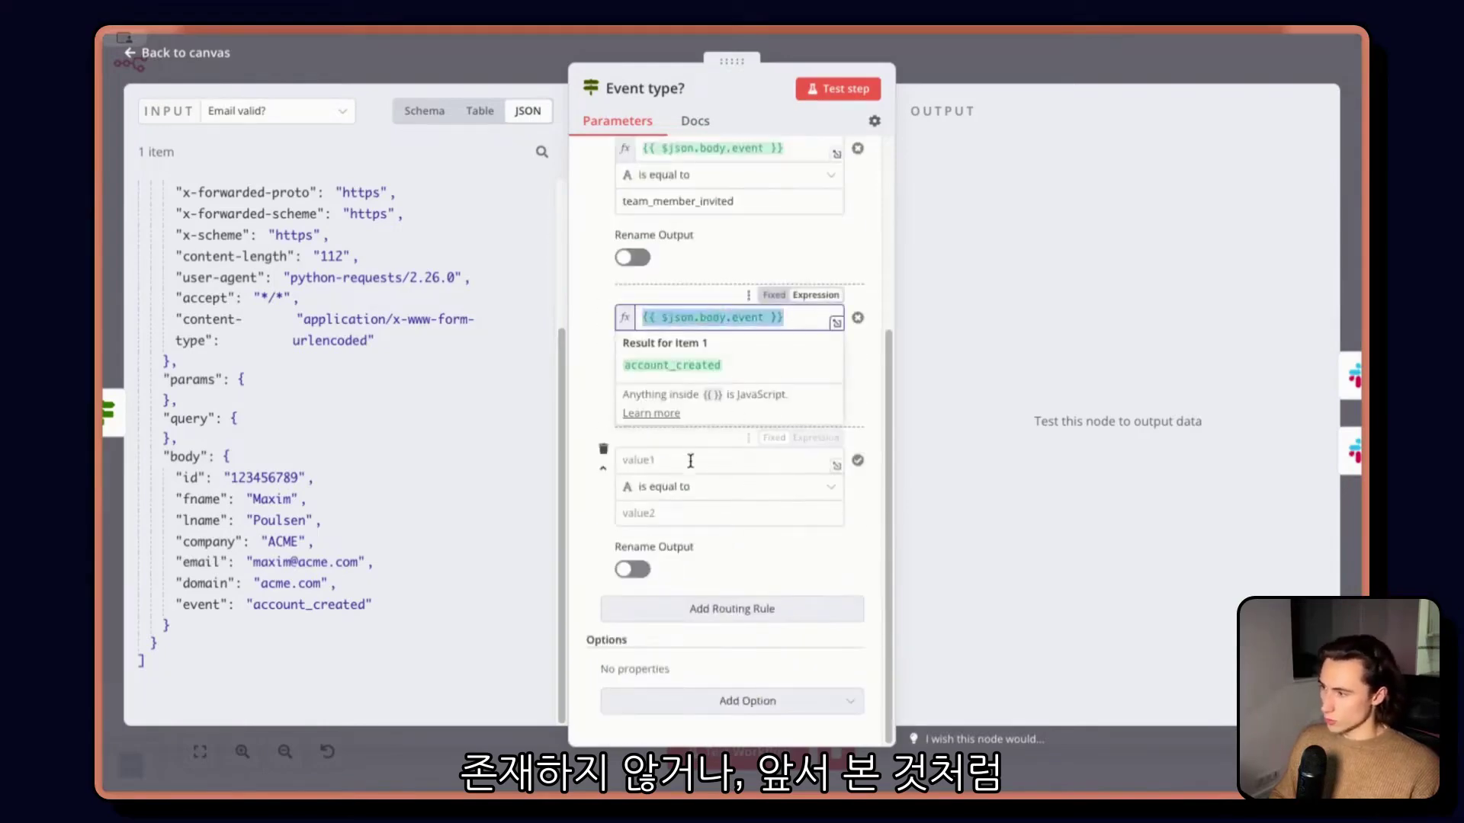
left_click(766, 460)
key("ctrl+v")
left_click(772, 491)
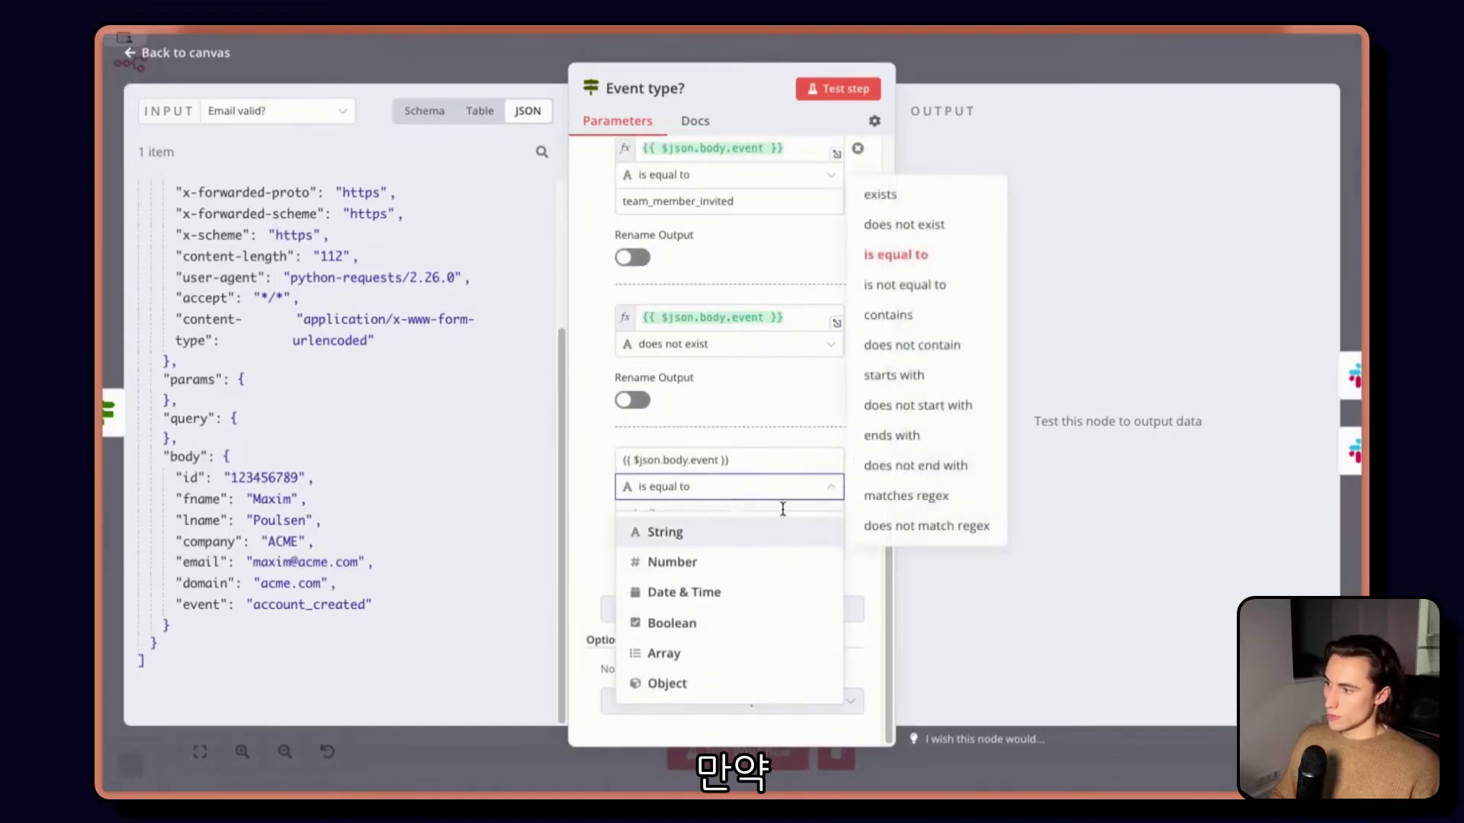
left_click(771, 507)
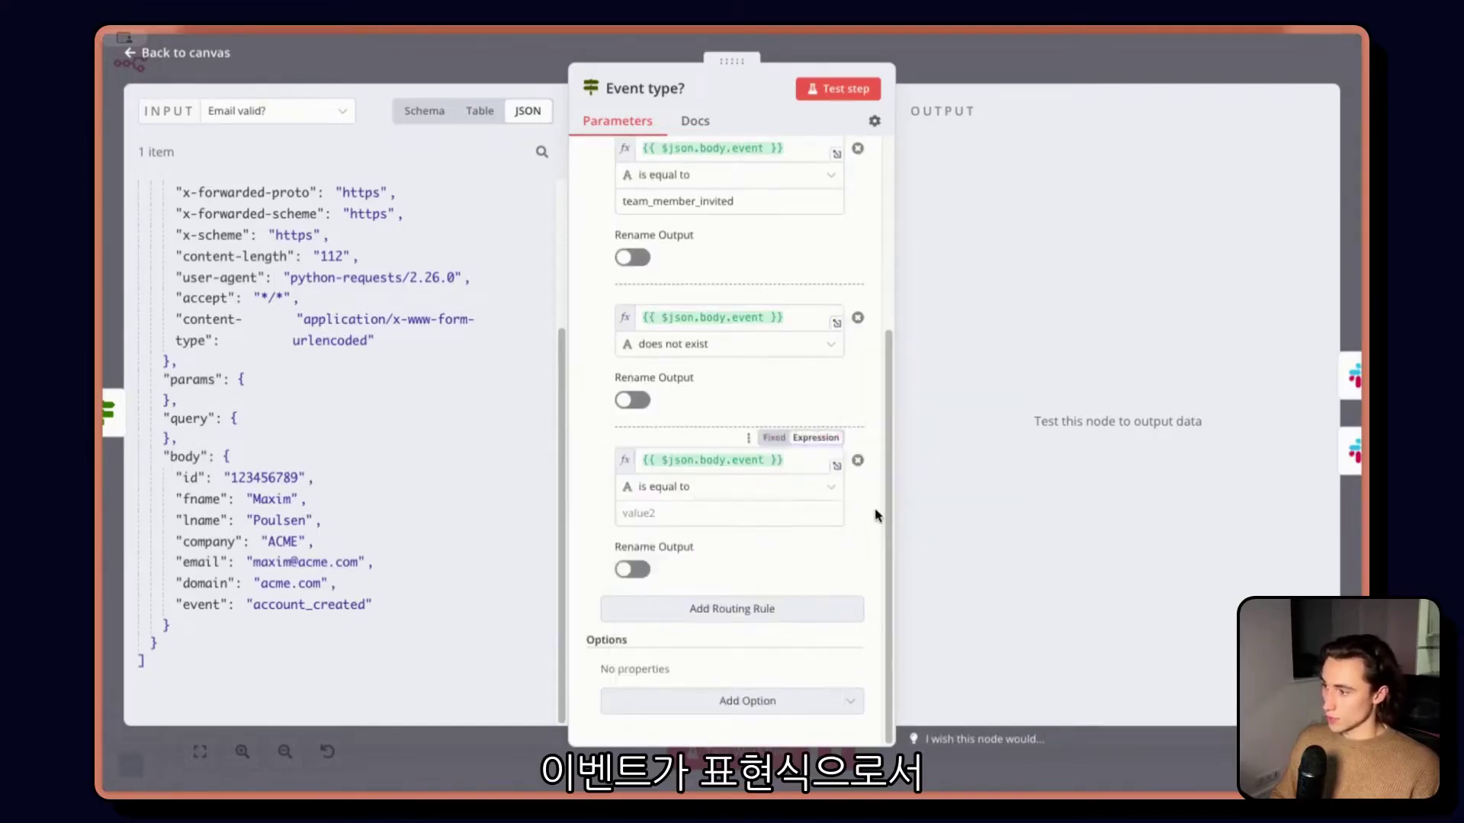
left_click(762, 486)
mouse_move(784, 531)
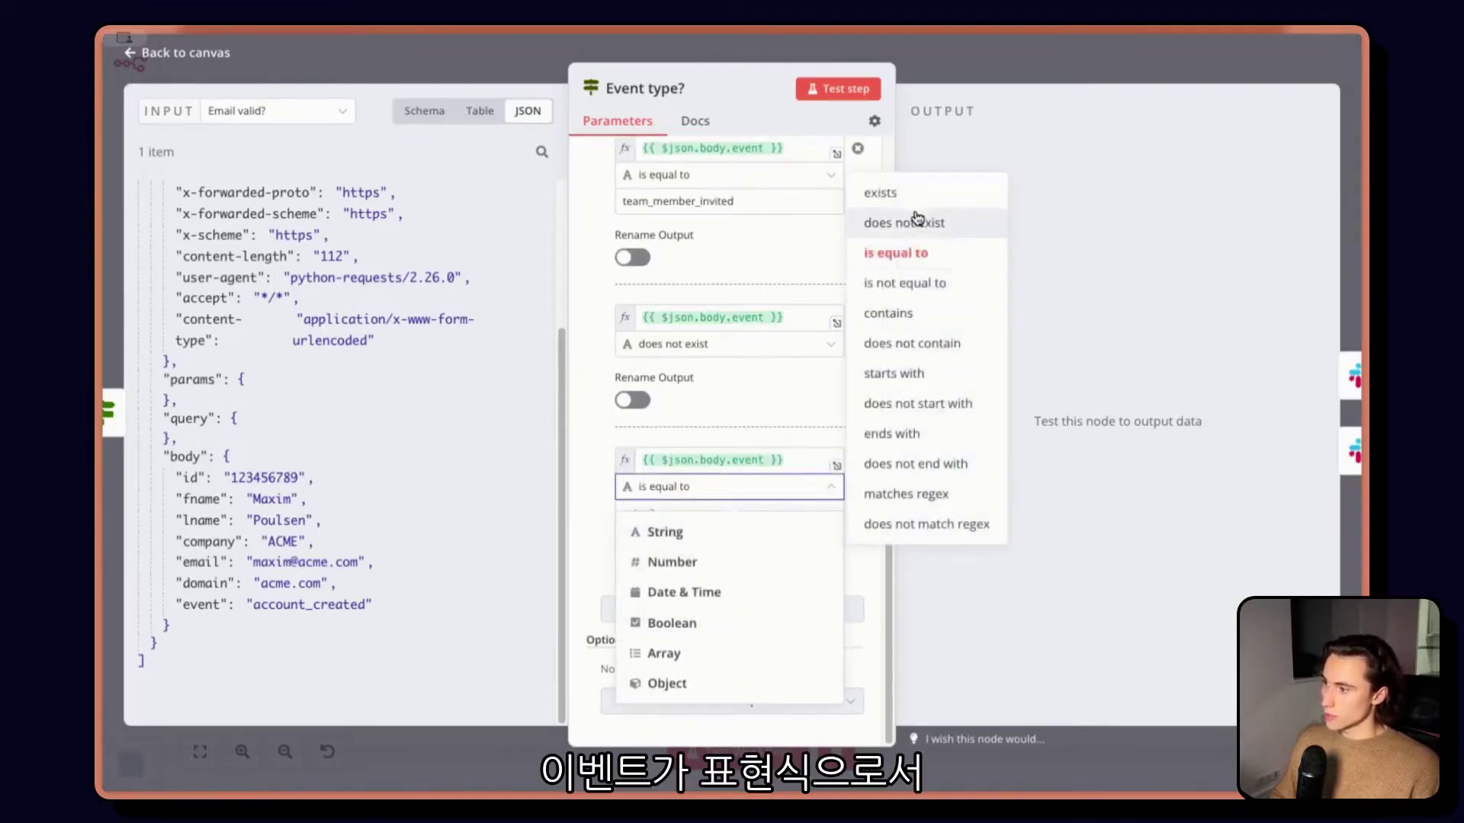
left_click(925, 260)
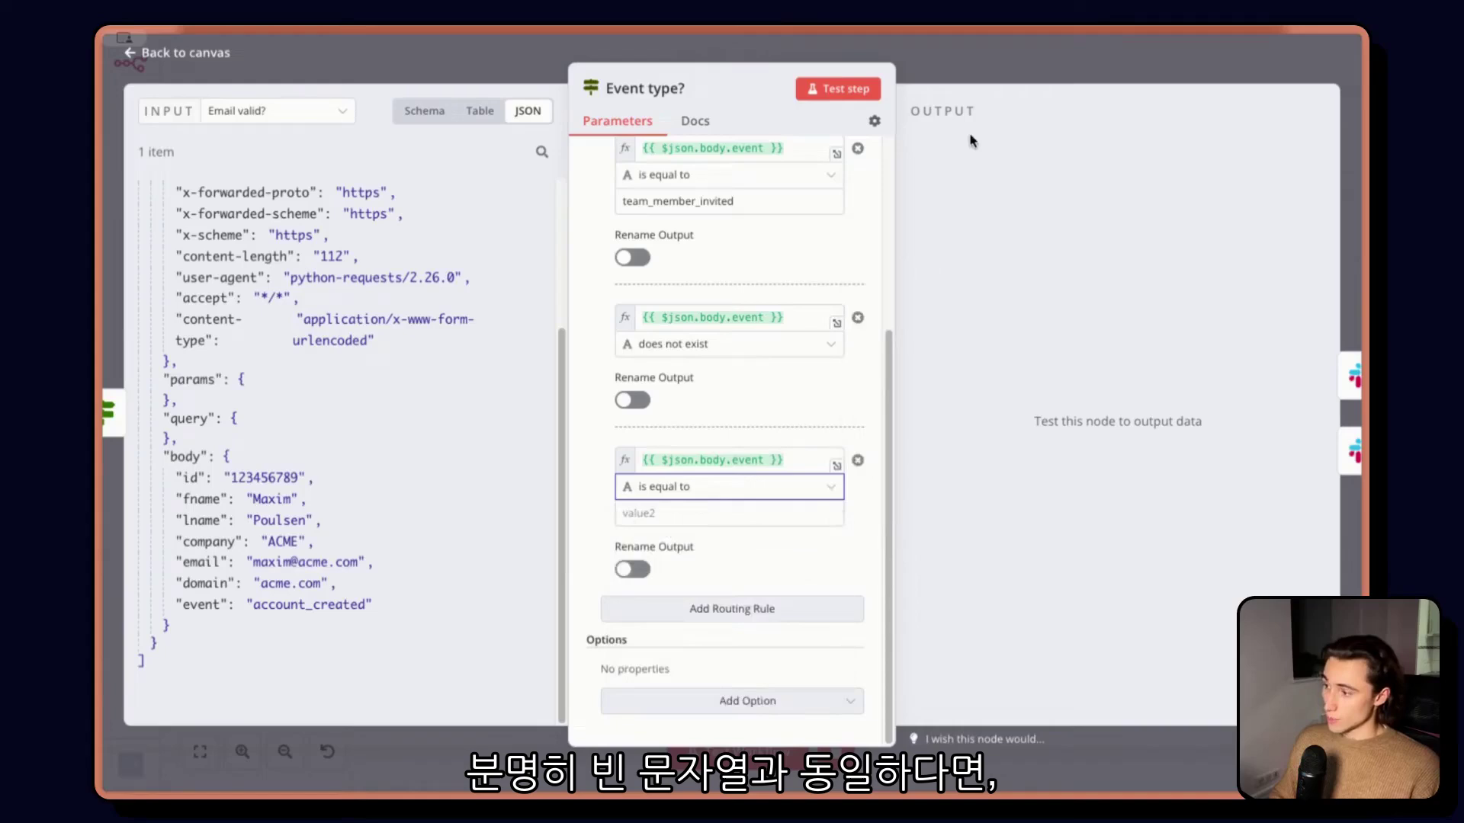
left_click(997, 80)
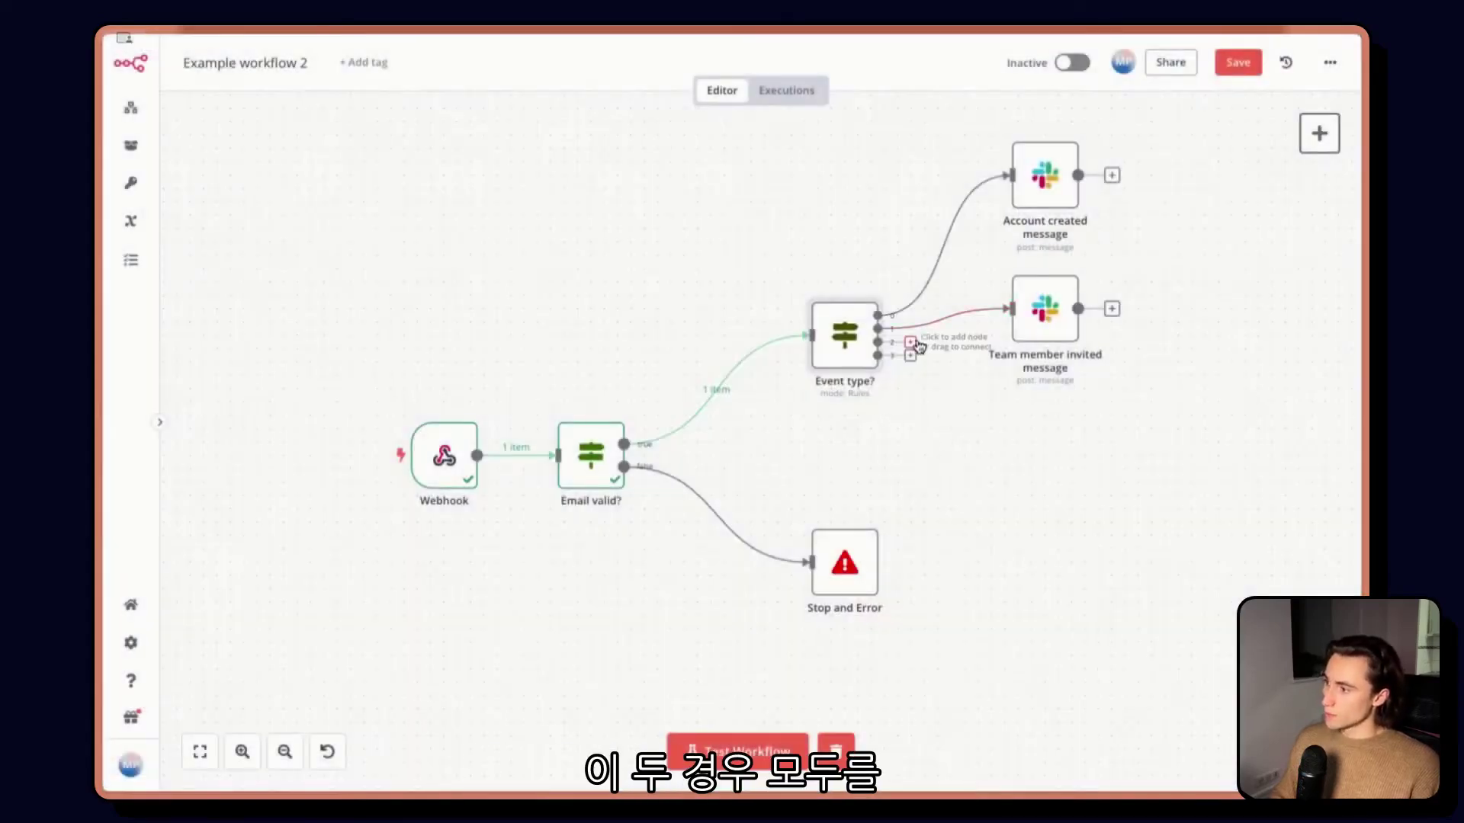
Step: Add a Stop and Error node to output 2 of the Event type? node and connect output 3 to it as well
left_click_drag(912, 342, 1067, 500)
type("stop")
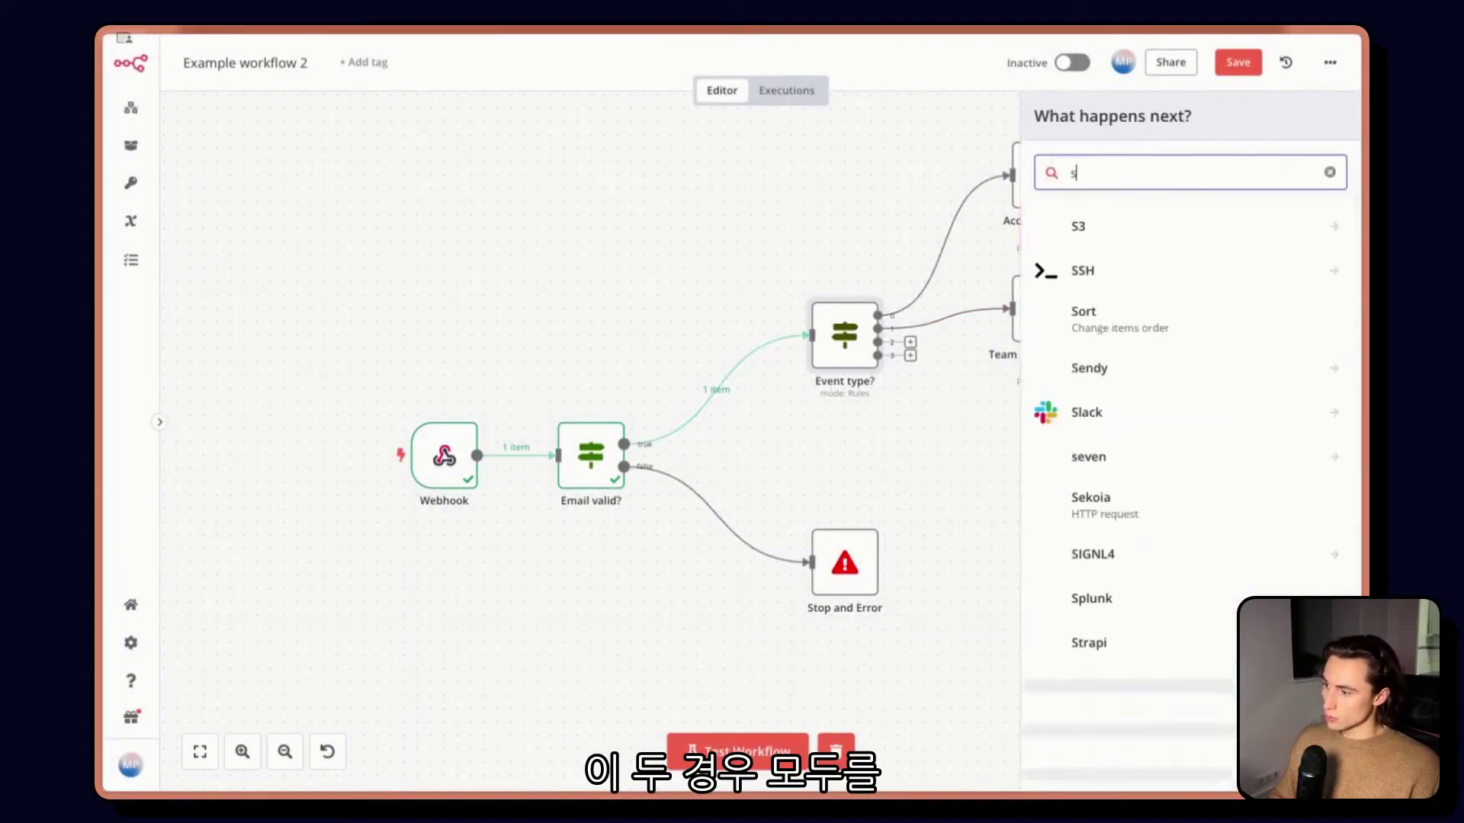
key("Return")
key("Escape")
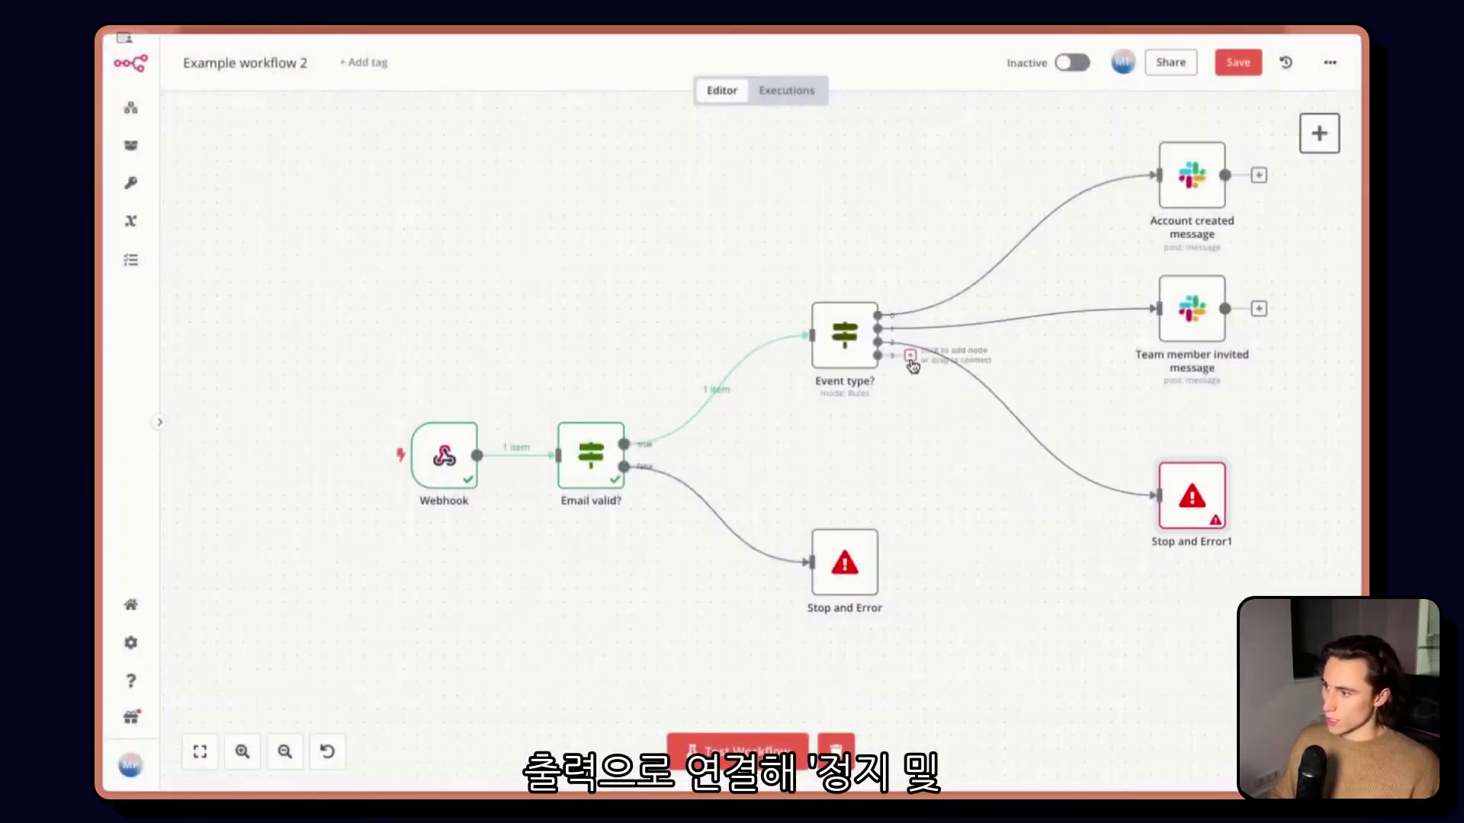
left_click_drag(908, 355, 1158, 496)
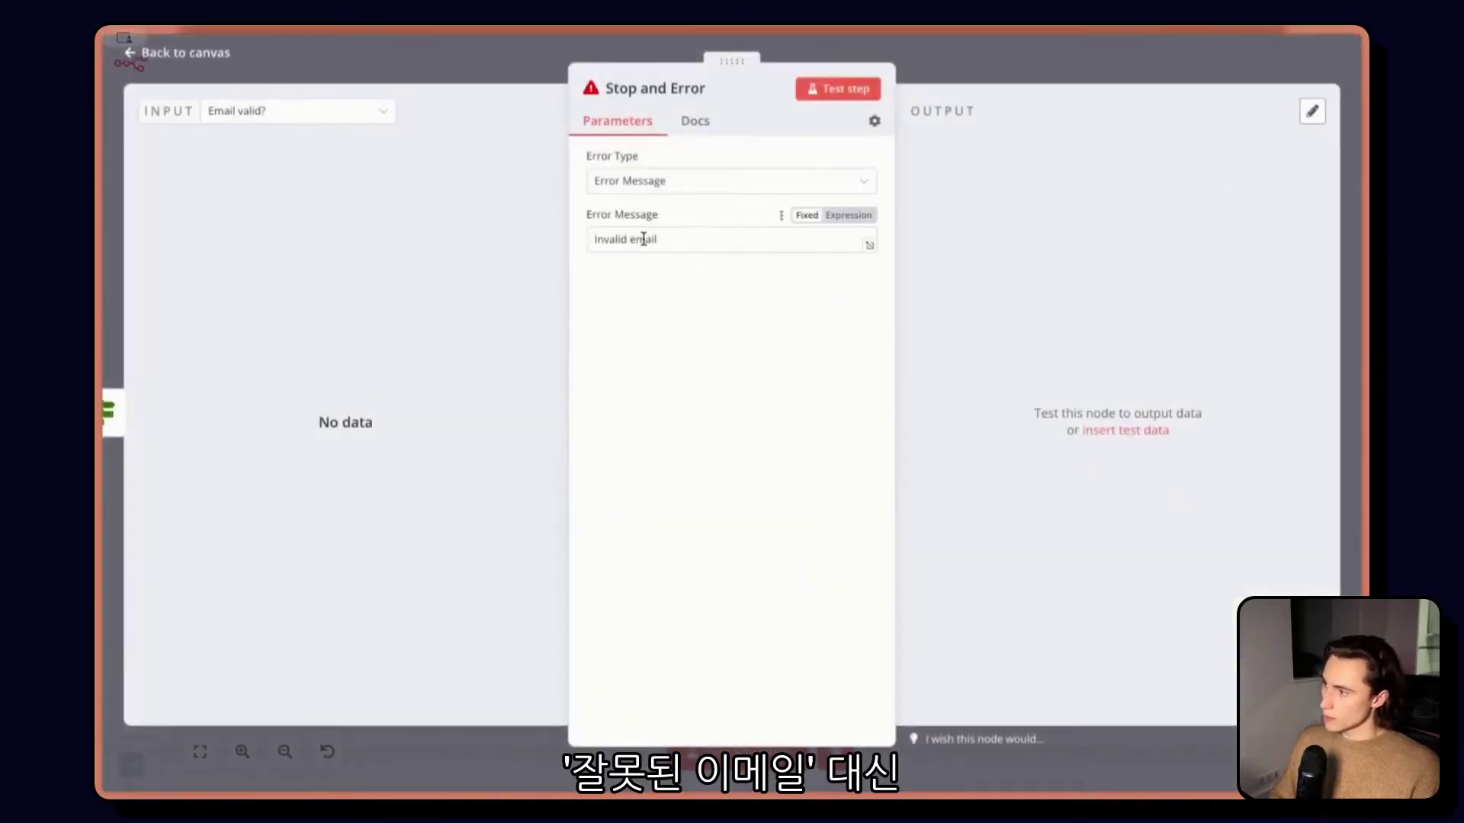
Step: Set the error message of the Stop and Error node after Event type? to "Invalid event", and save the workflow
triple_click(643, 239)
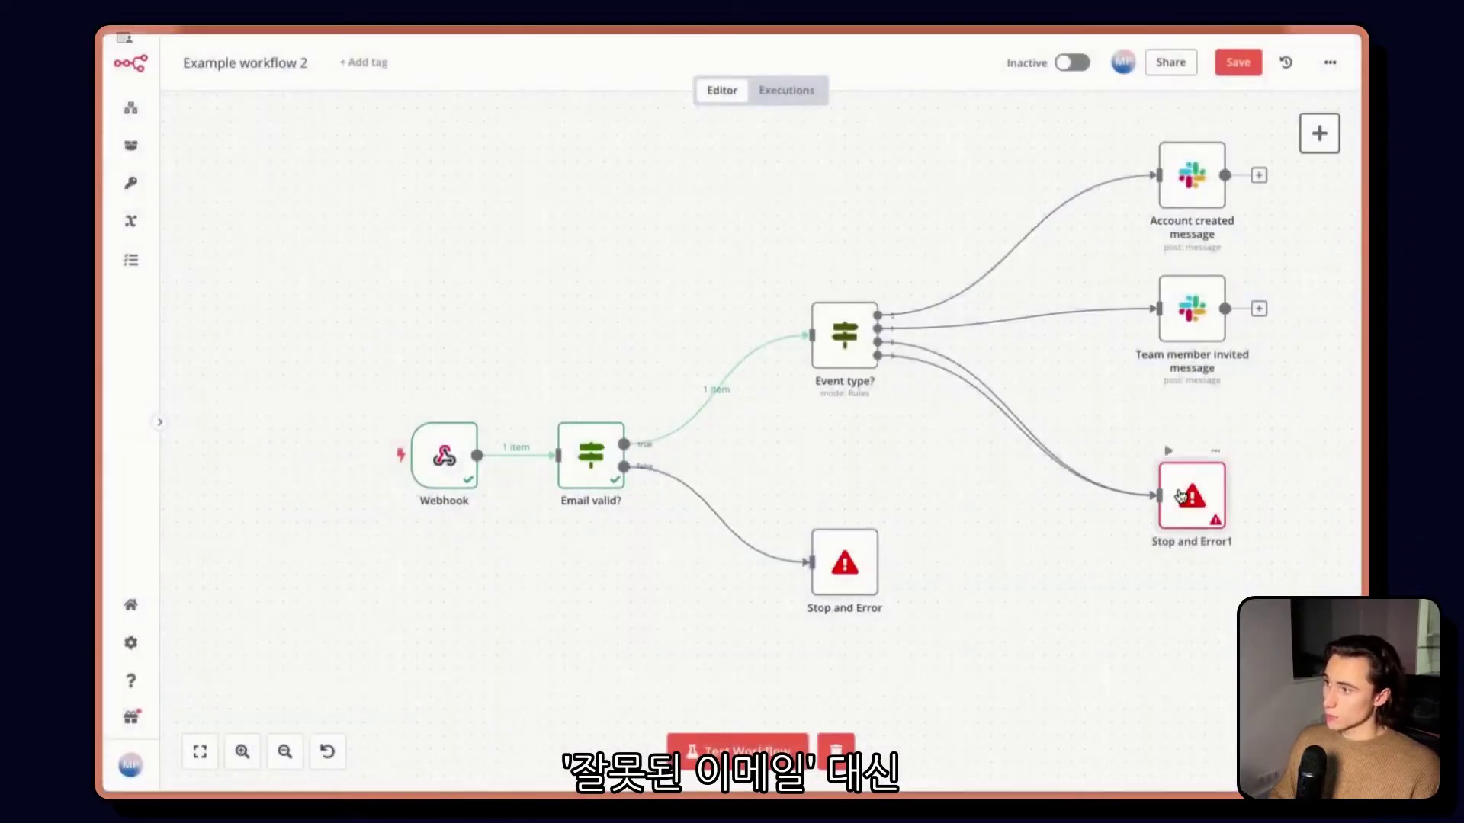
double_click(1181, 497)
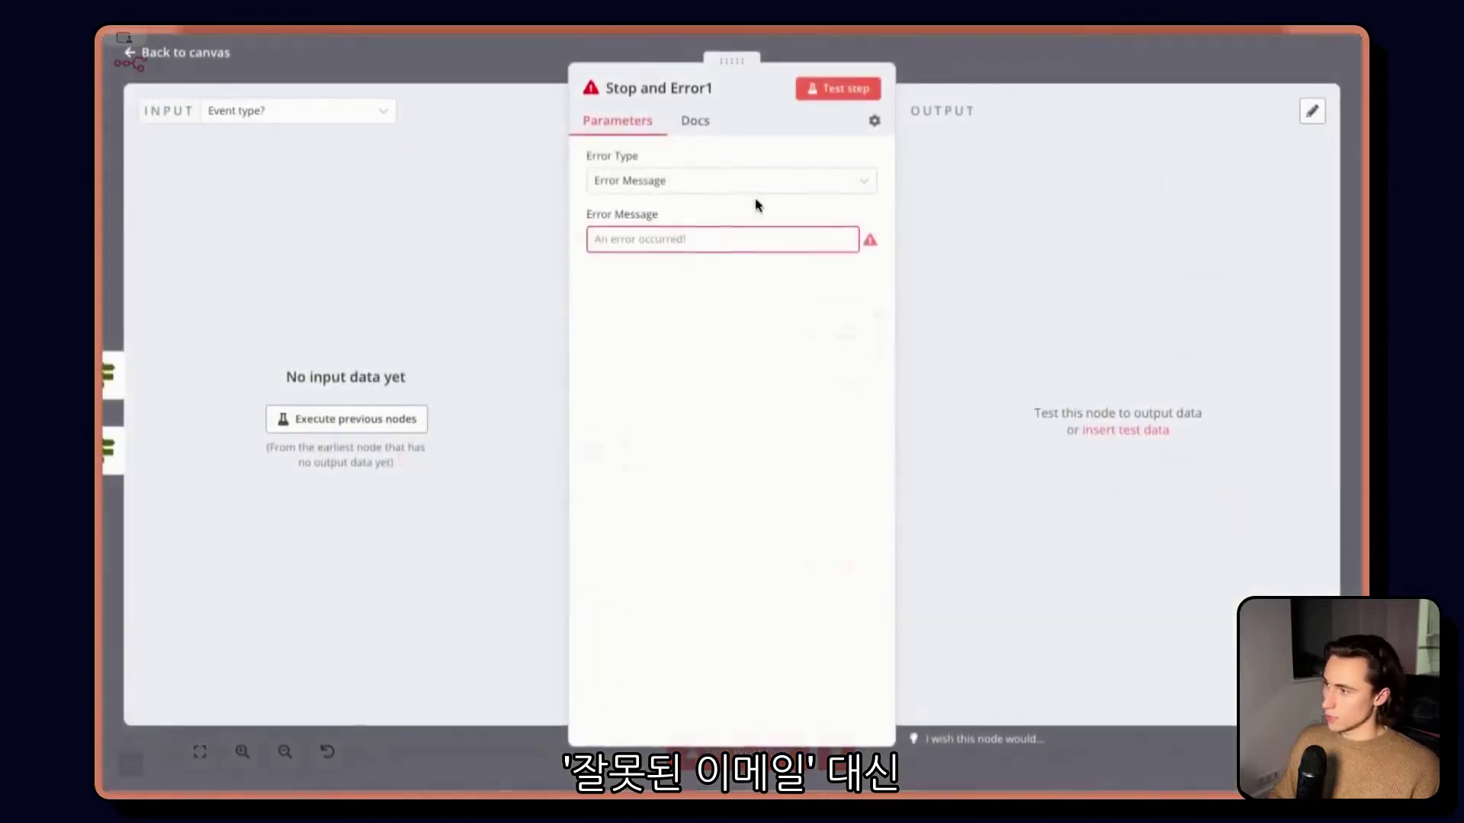
type("Invalid event")
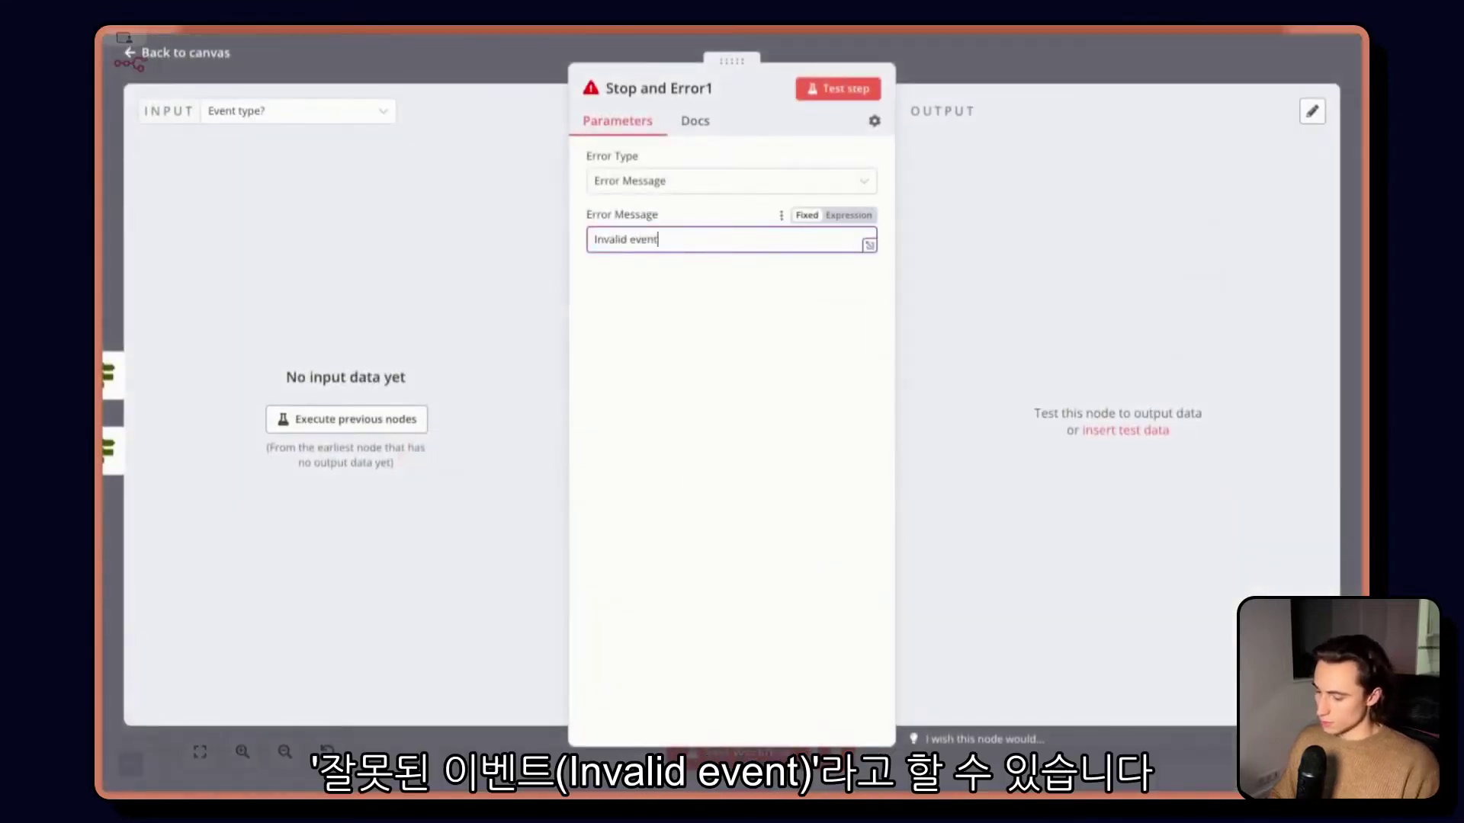
left_click(996, 85)
key("ctrl+s")
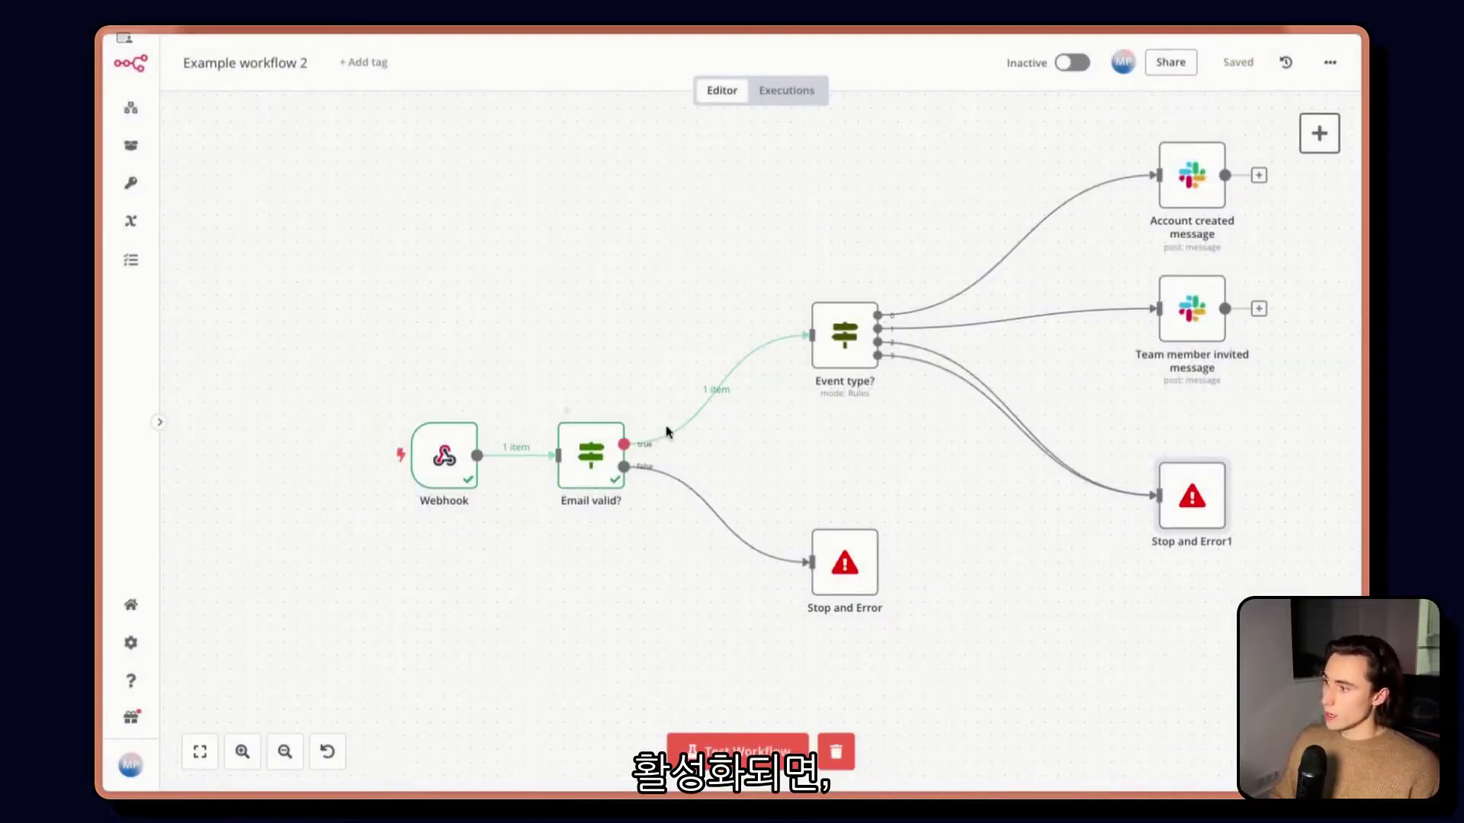
left_click_drag(895, 507, 765, 644)
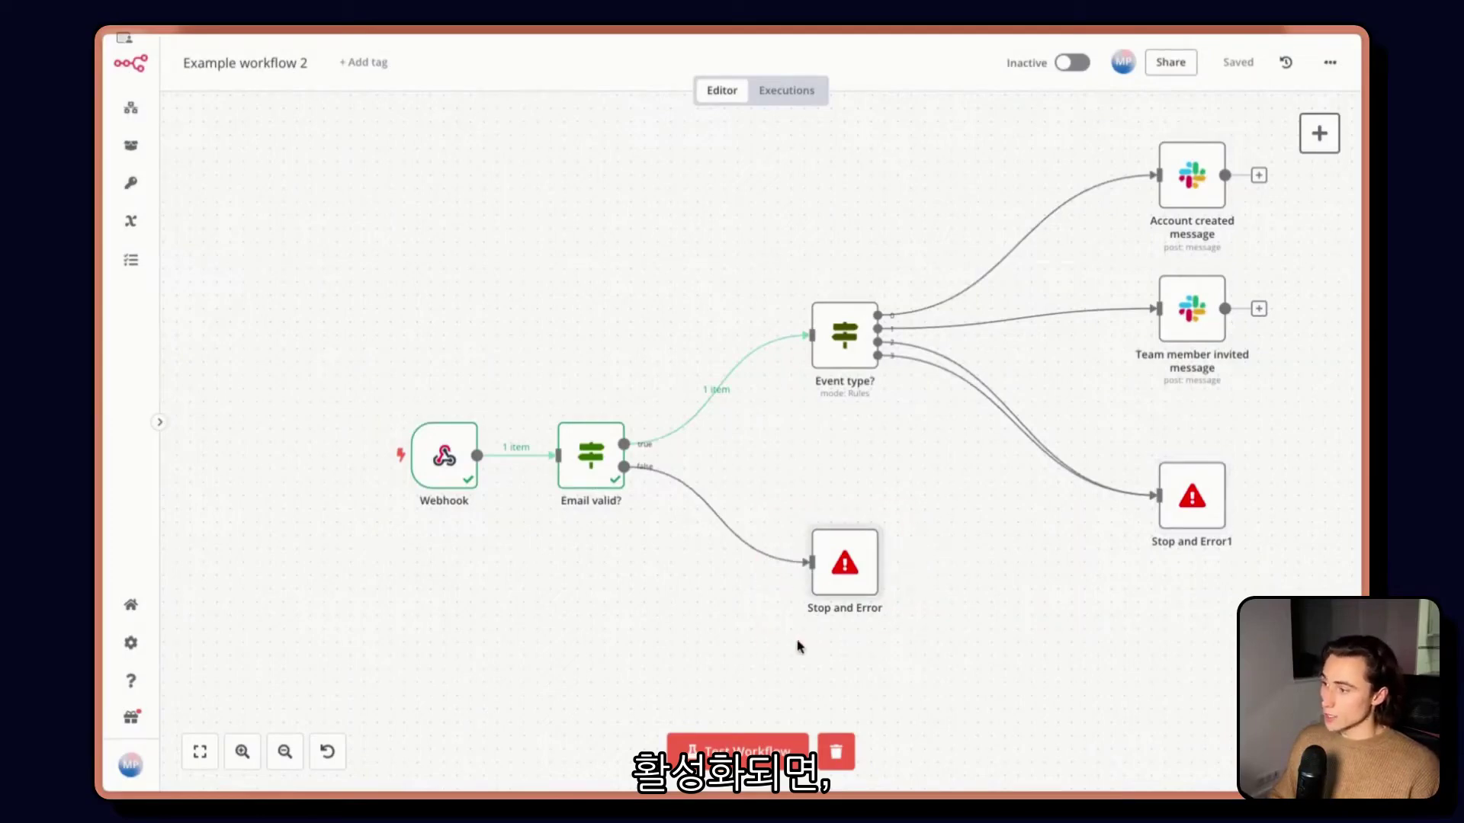
left_click_drag(1248, 450, 1129, 570)
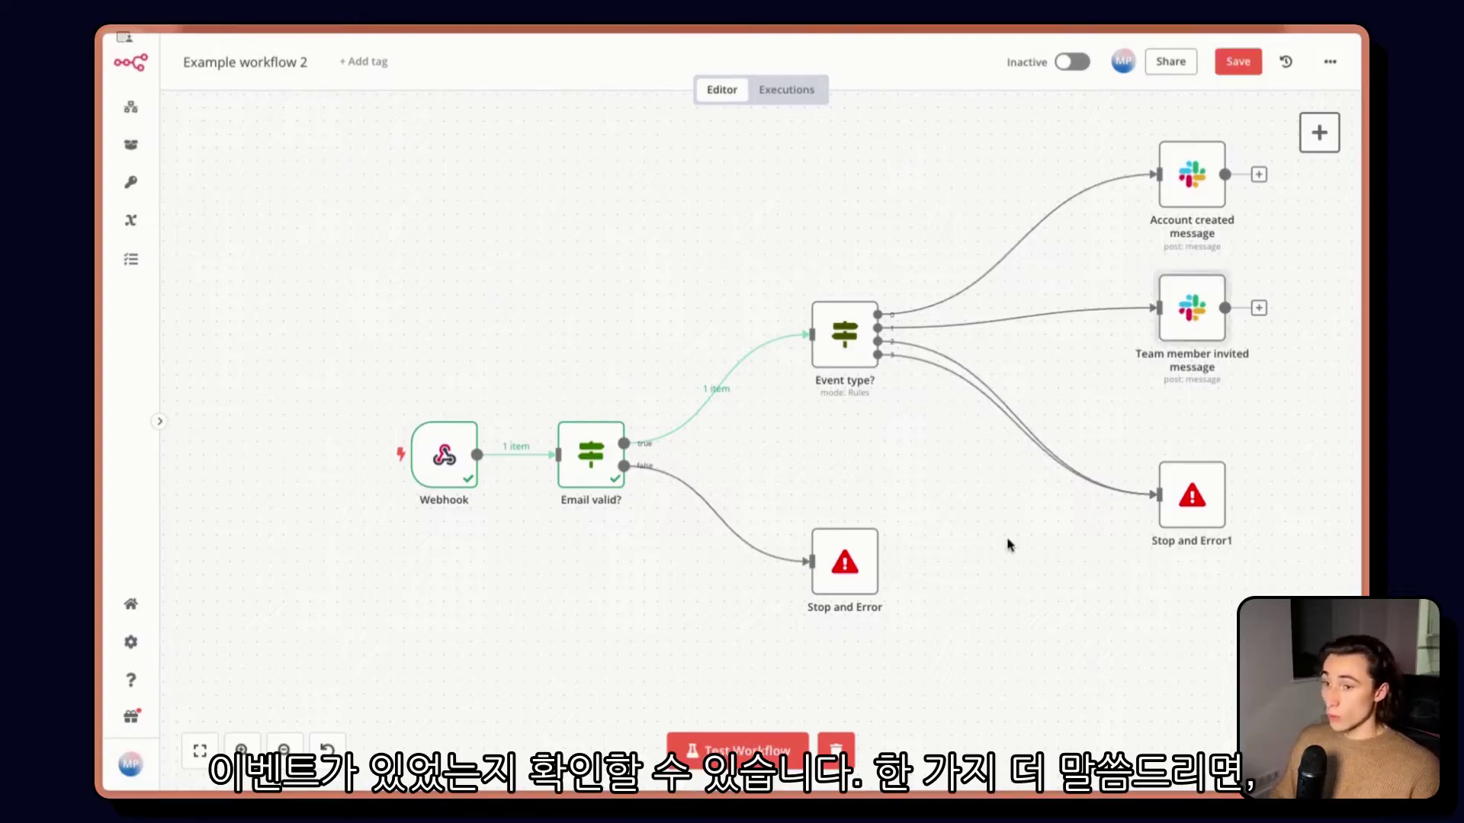
Step: Examine the On Error options in the settings of the Stop and Error node after Email valid?
double_click(855, 568)
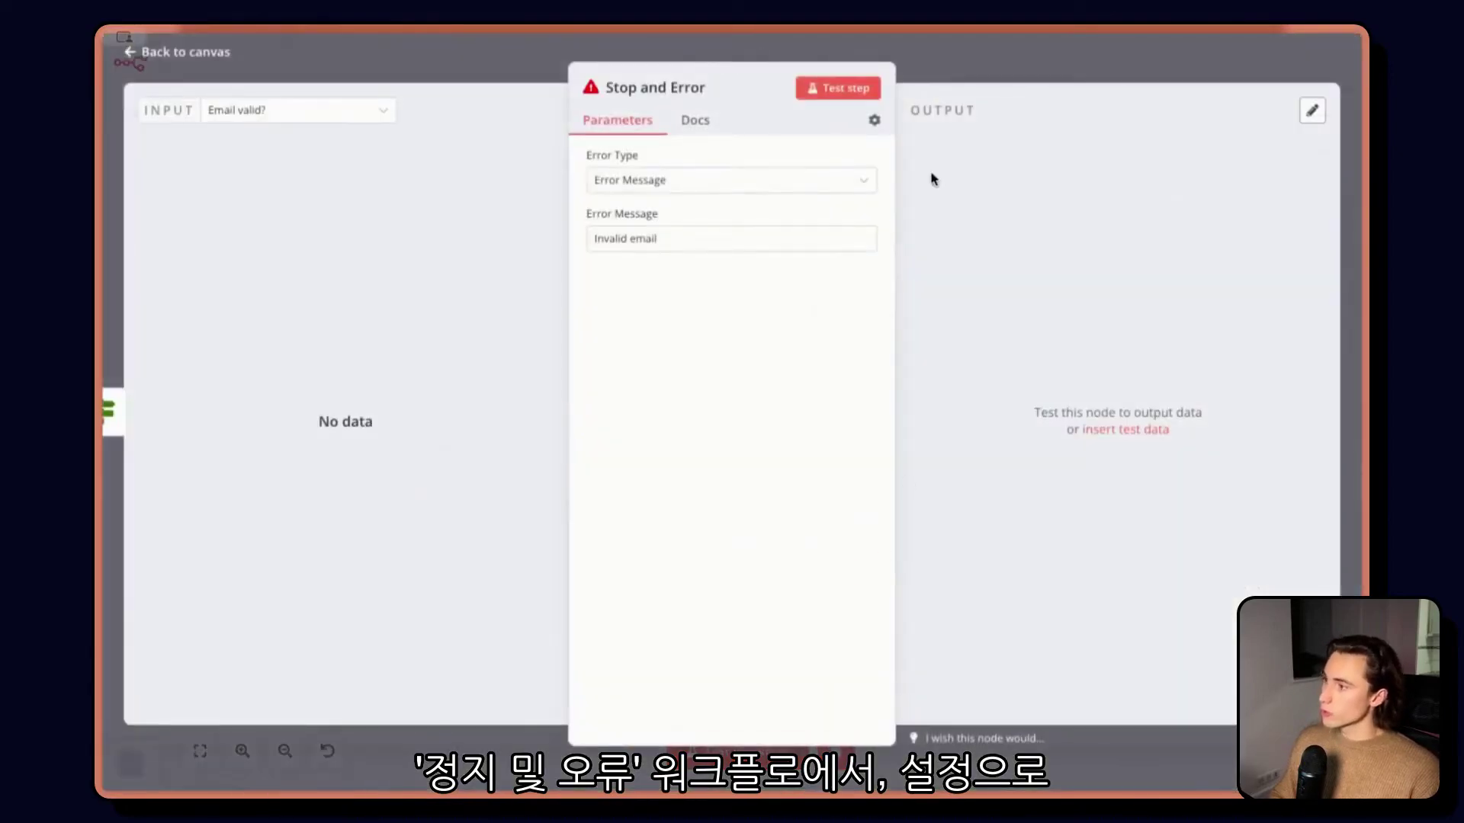
left_click(873, 124)
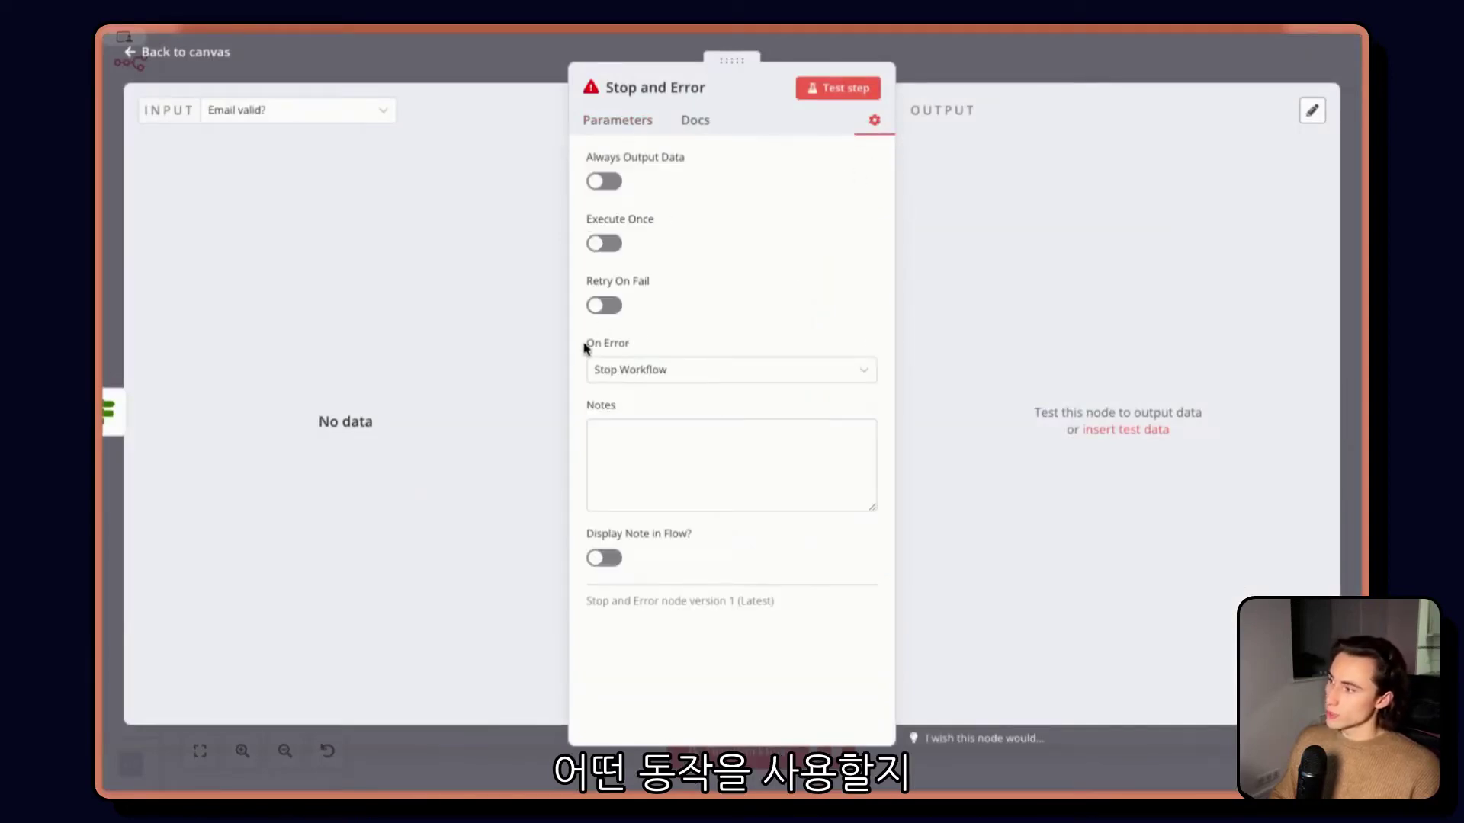
left_click_drag(587, 348, 633, 349)
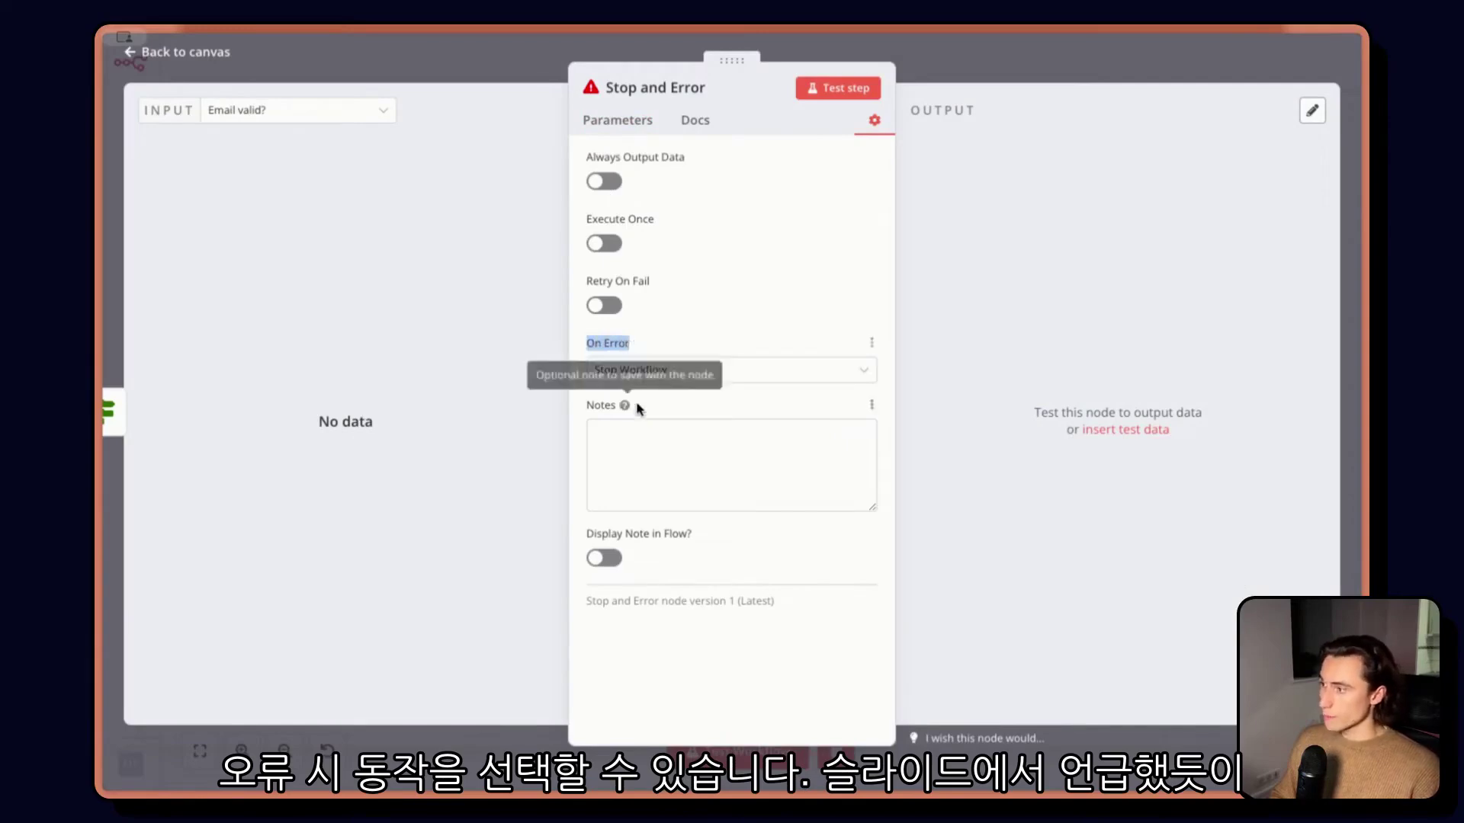
left_click(733, 377)
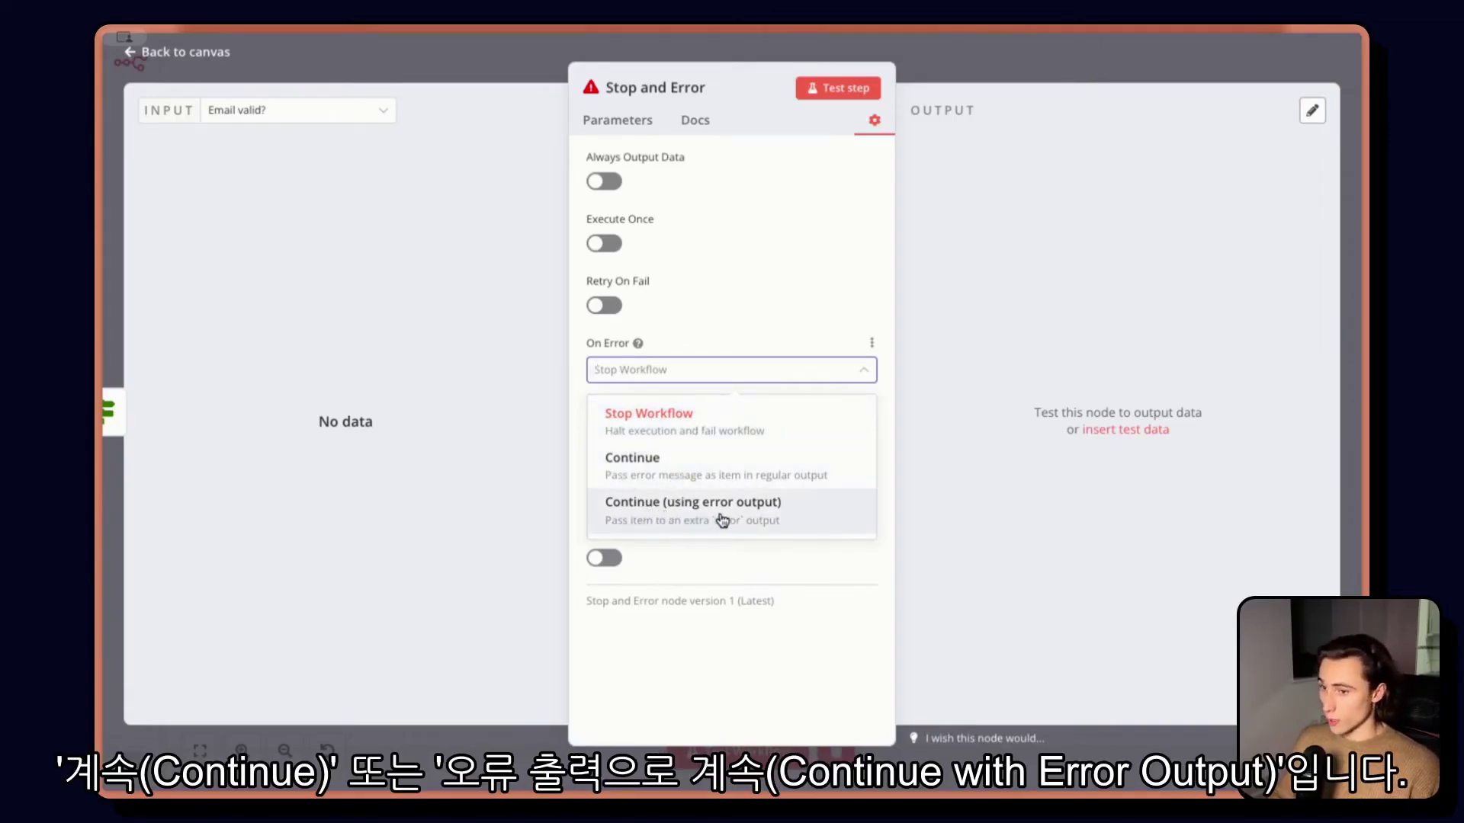
left_click(808, 298)
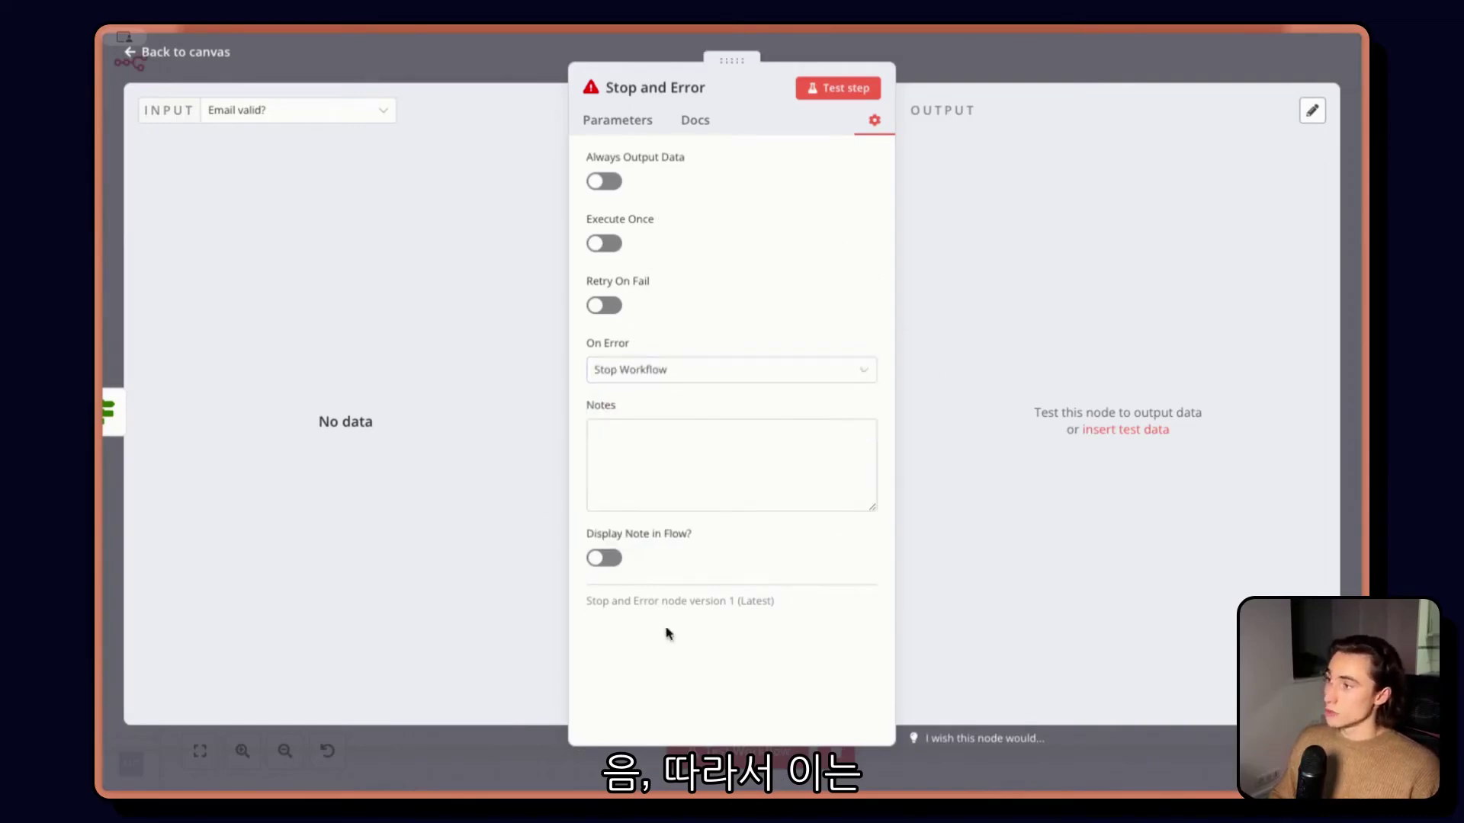